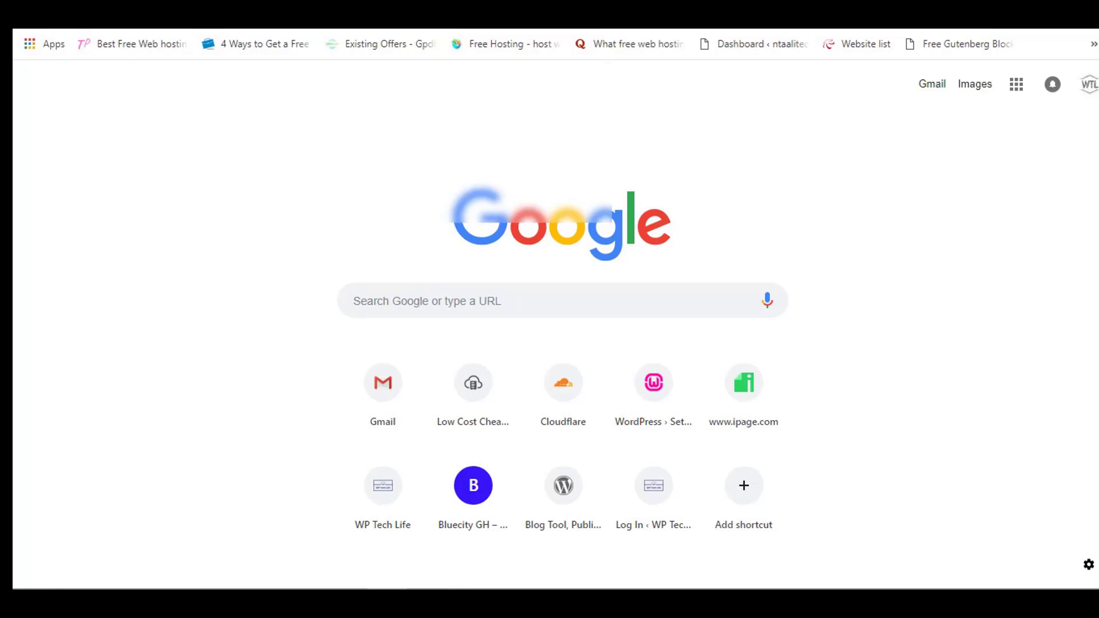
Go to wordpress.org from the address bar
text(wordpr)
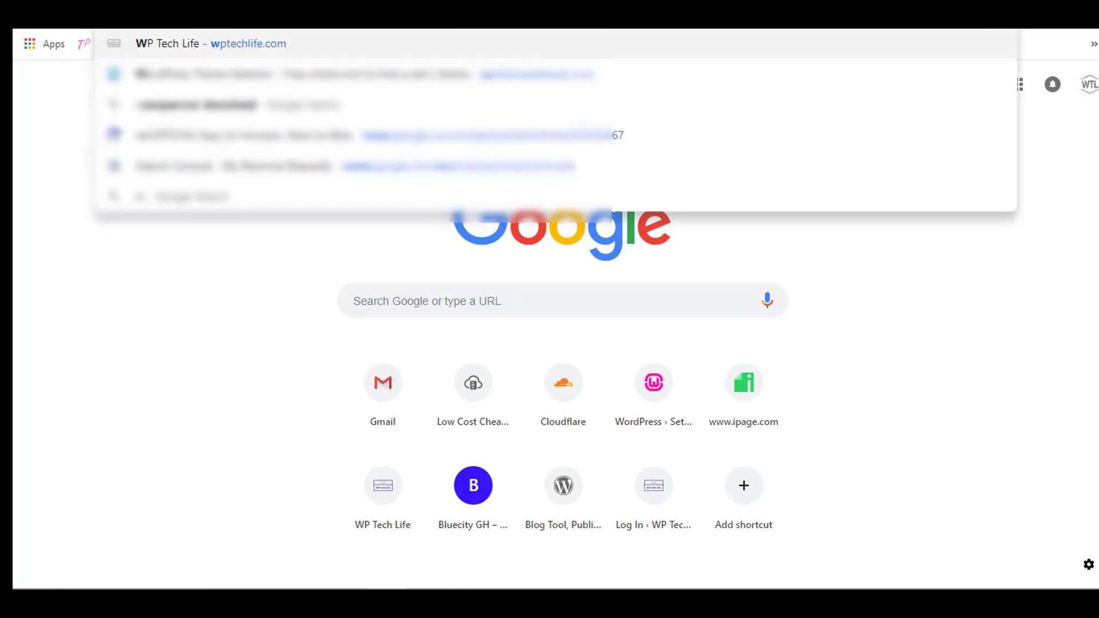
text(ess)
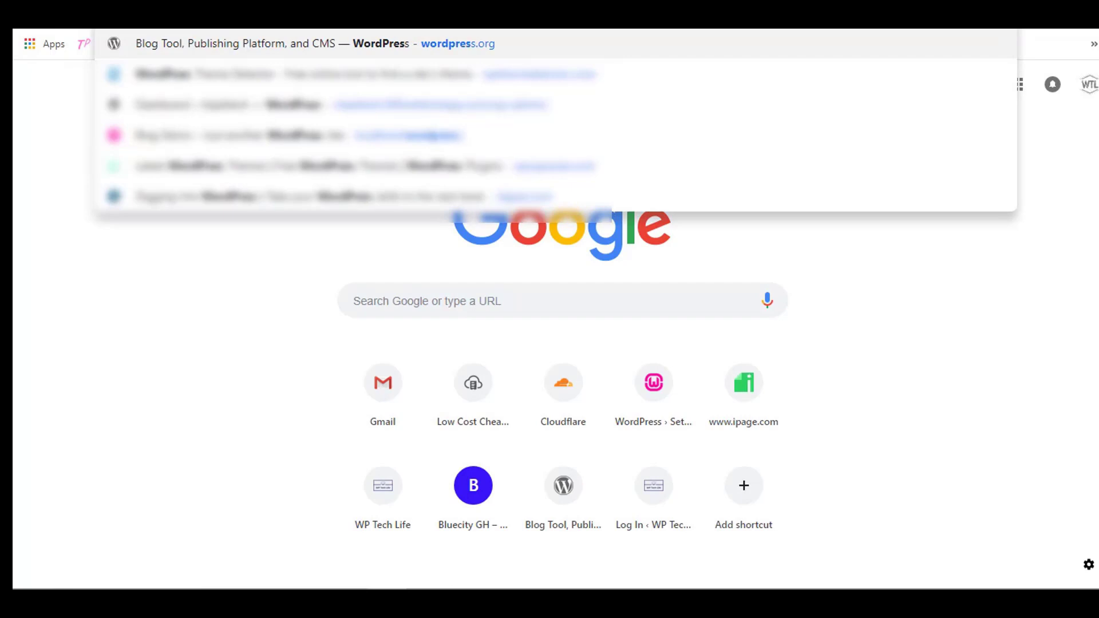
text(.org)
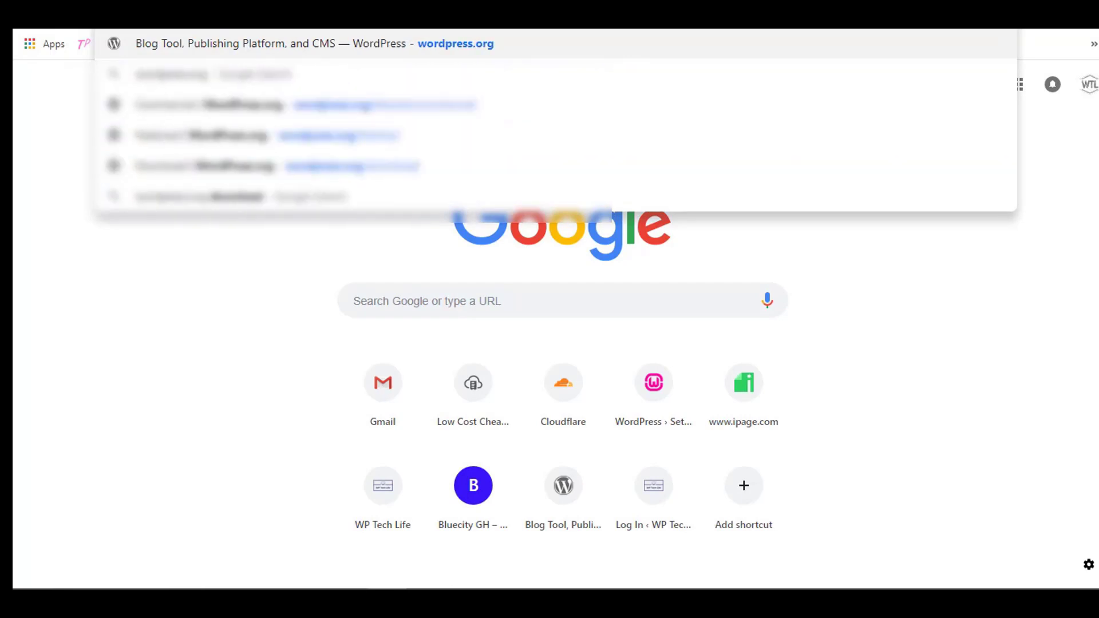
key(Return)
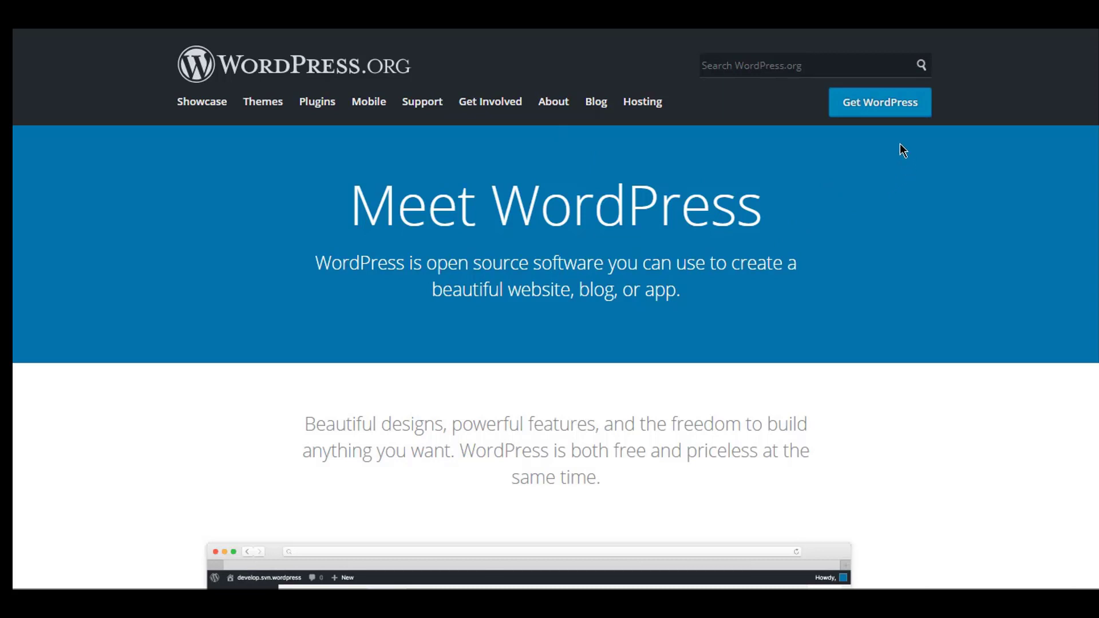
Open the Get WordPress page and scroll to the Download WordPress 5.0.3 button
click(888, 112)
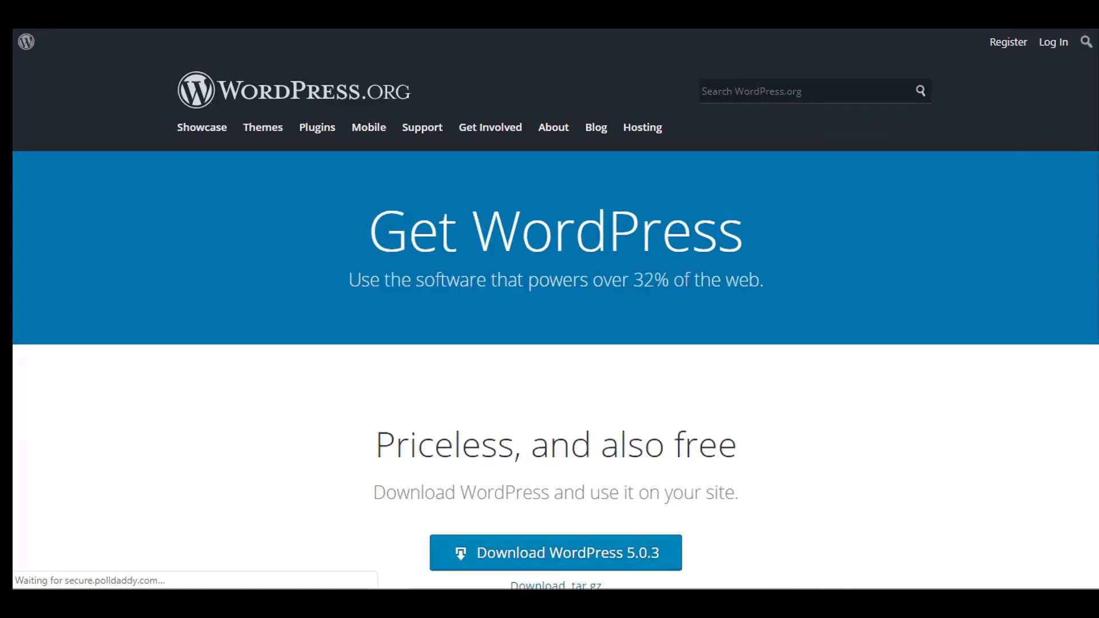
scroll(556, 320, down, 5)
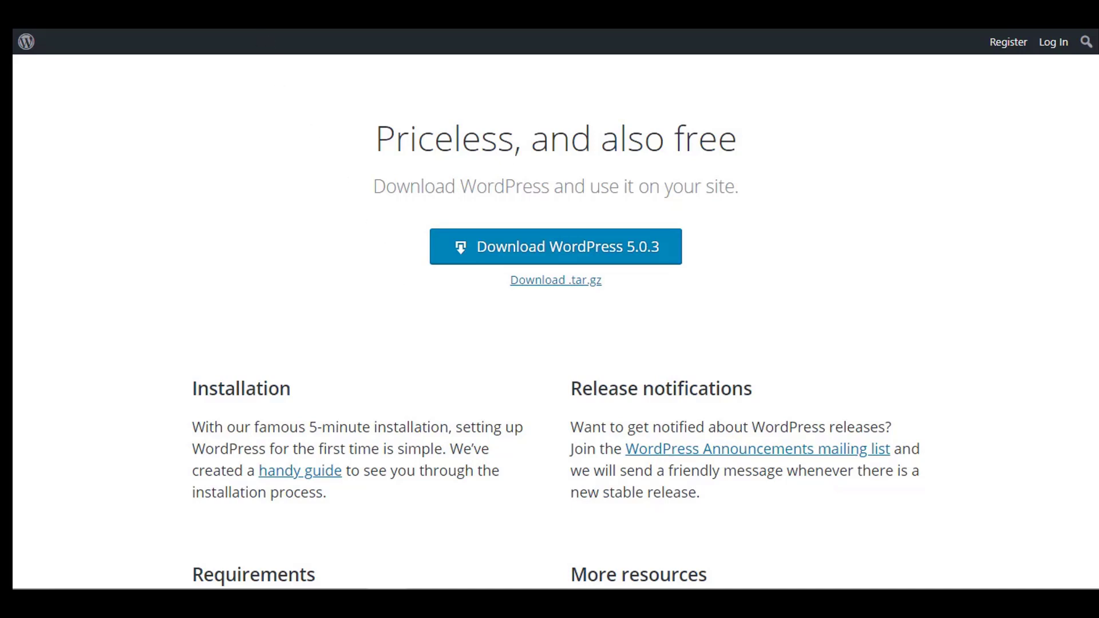
key(ctrl+t)
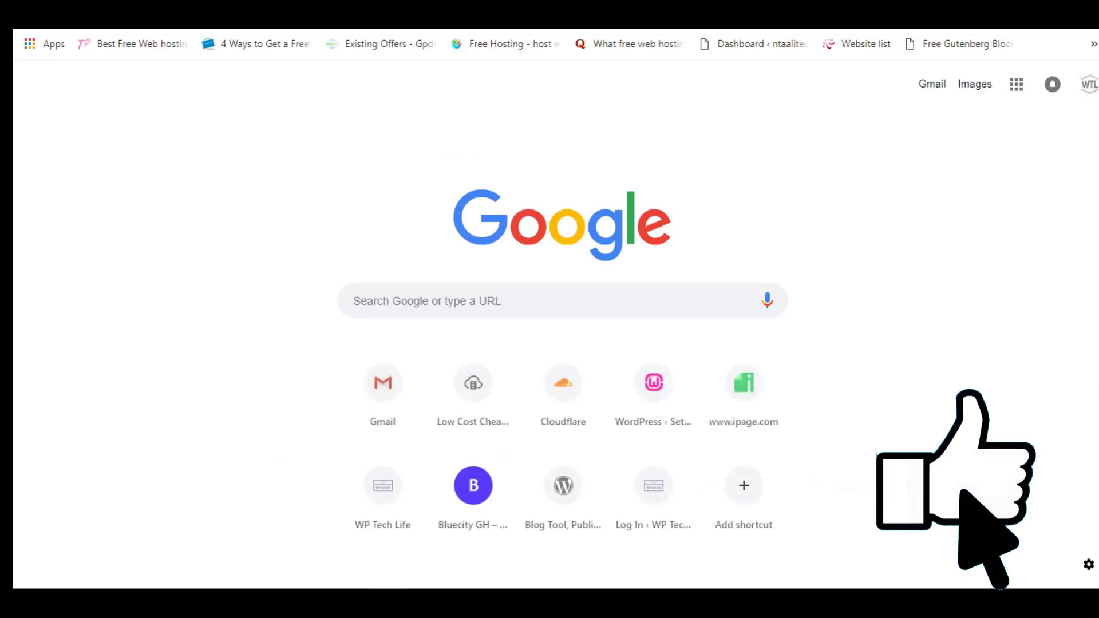
Search Google for 'wampserver download' starting from the typed 'wam'
text(wam)
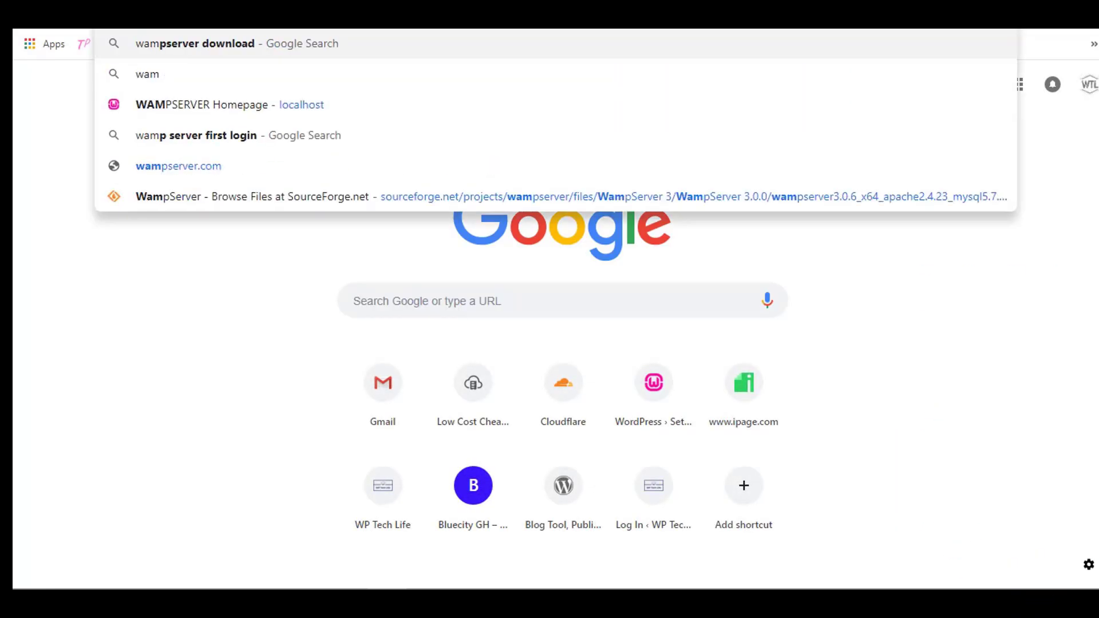
key(Return)
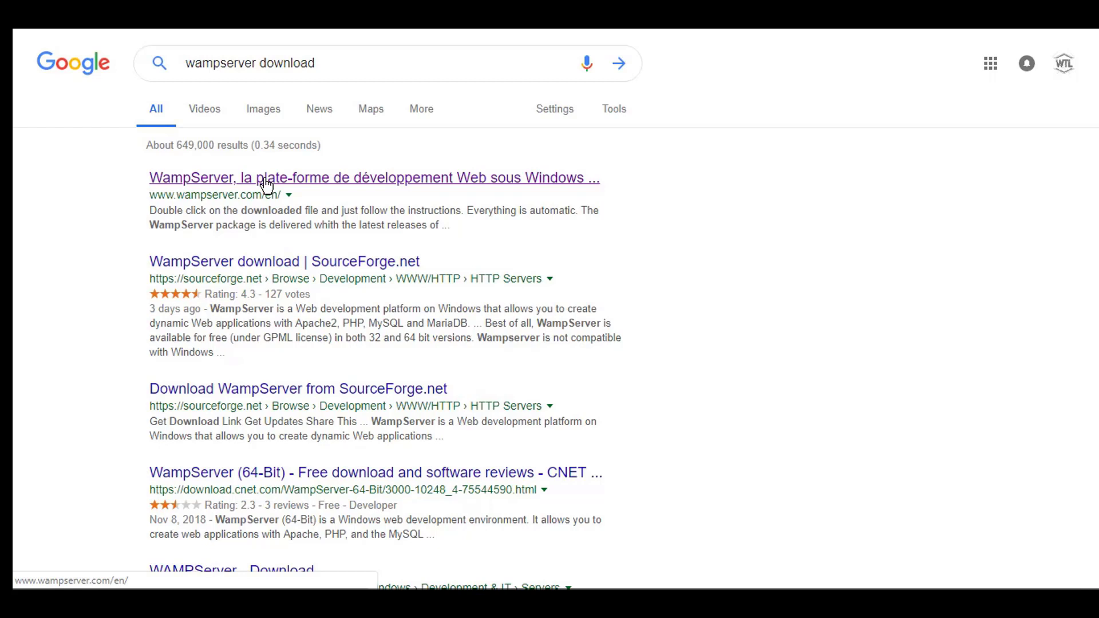
Open the wampserver.com result and scroll to the 3.0.6 64-bit and 32-bit downloads
click(266, 178)
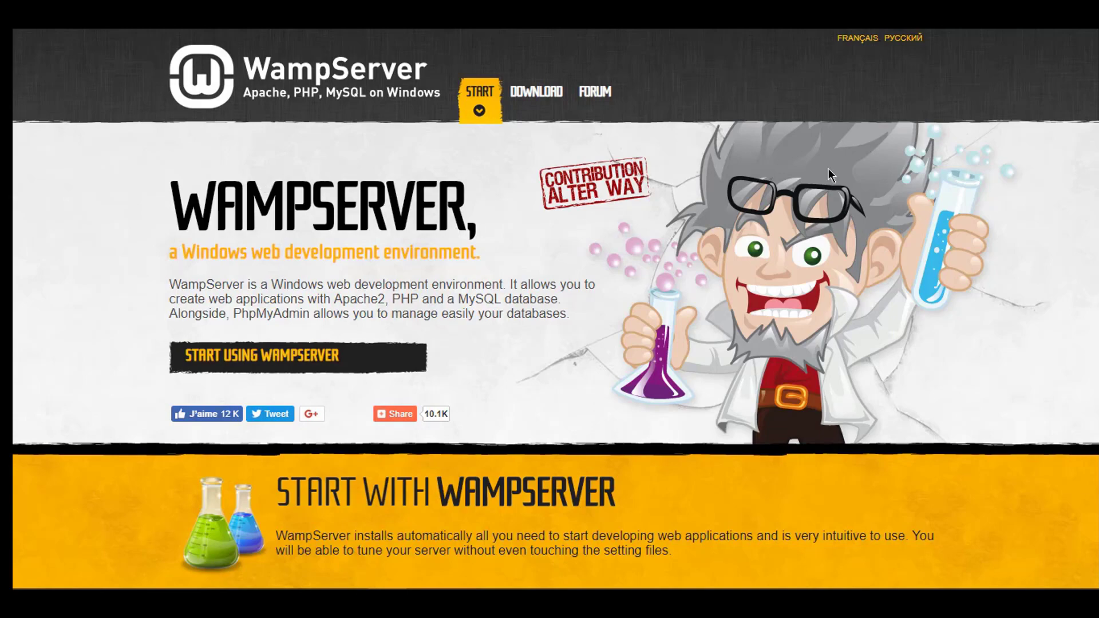
scroll(555, 354, down, 8)
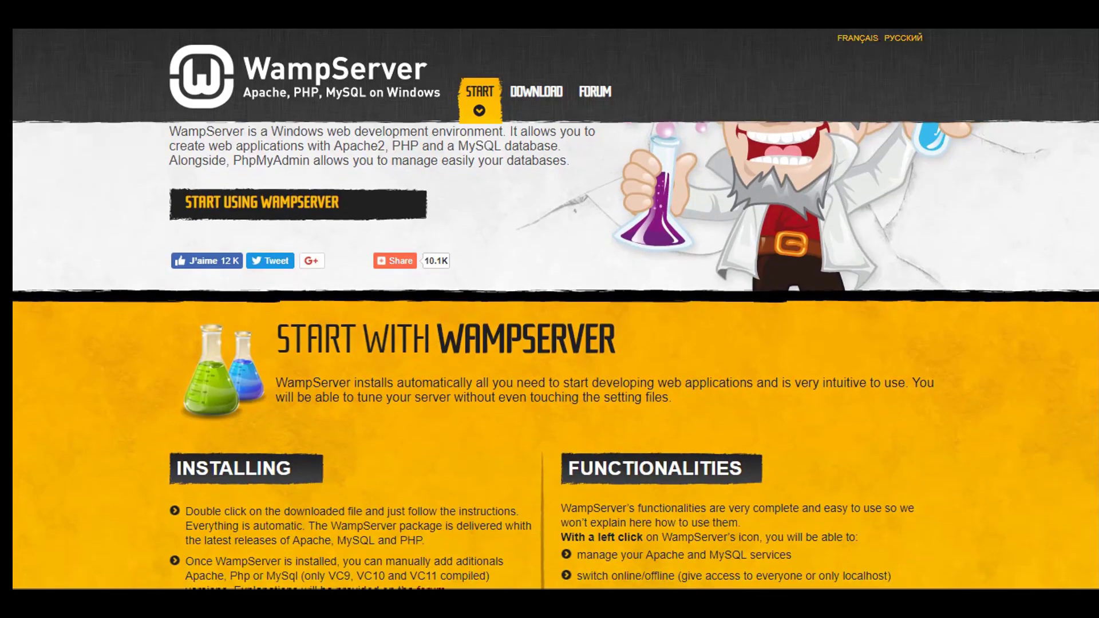
scroll(556, 354, down, 6)
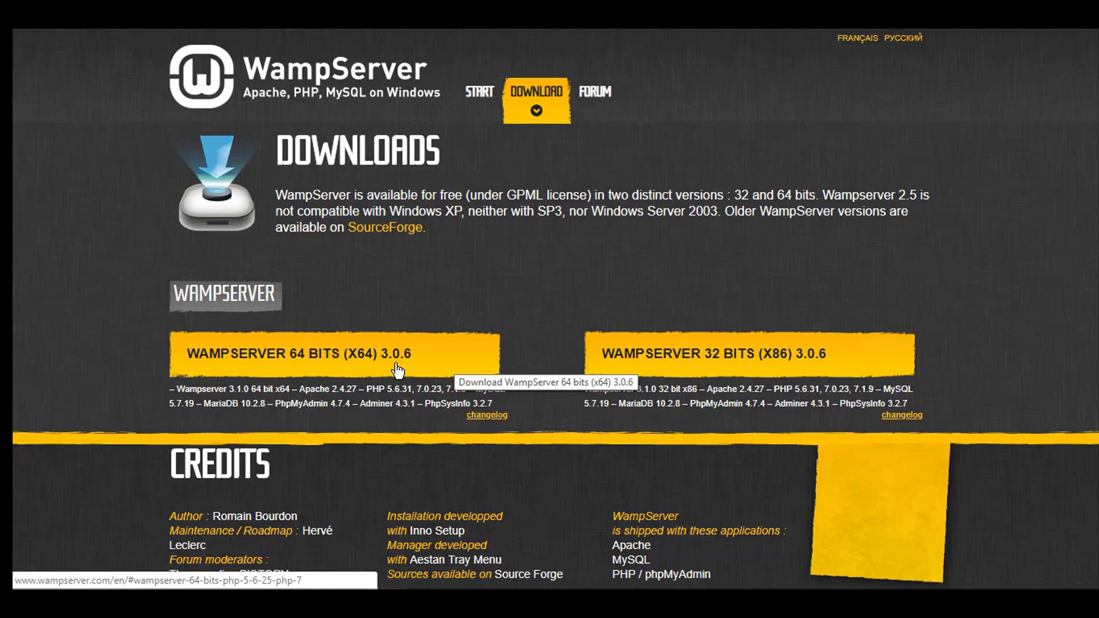
Pick WampServer 64 bits (x64) 3.0.6 and take its direct download link to SourceForge
click(398, 372)
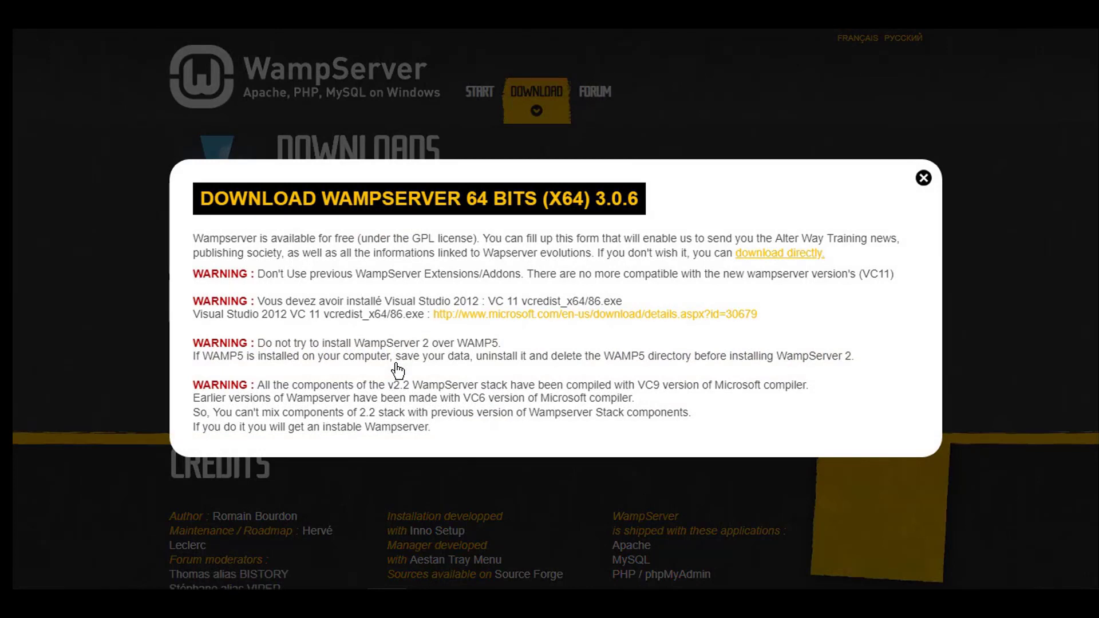
click(796, 262)
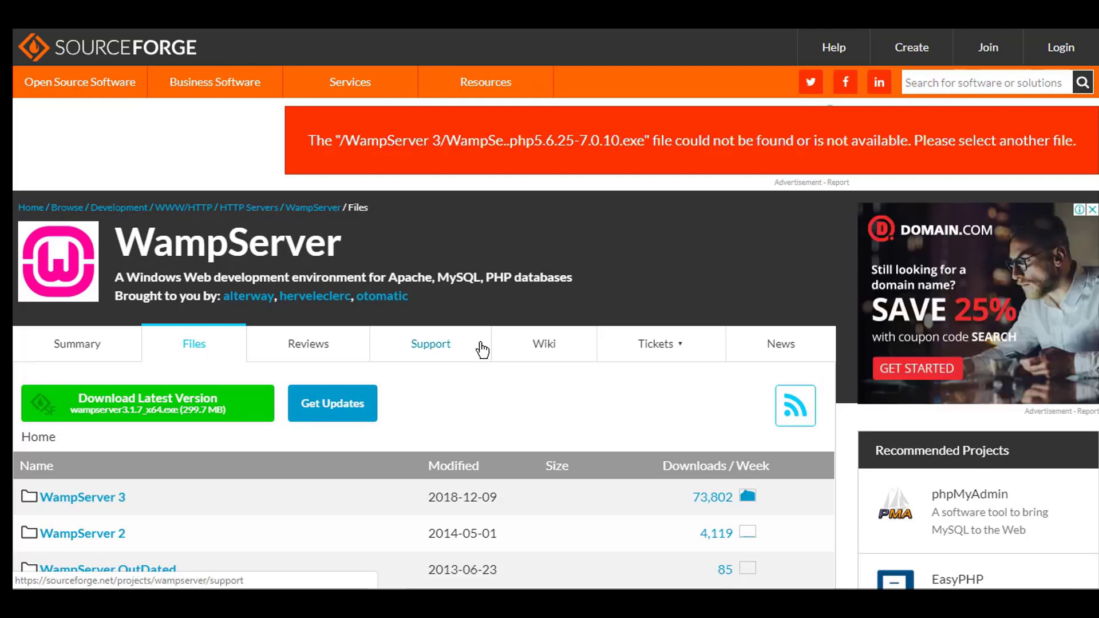
Download the latest installer, wampserver3.1.7_x64.exe (299.7 MB), from SourceForge
click(177, 421)
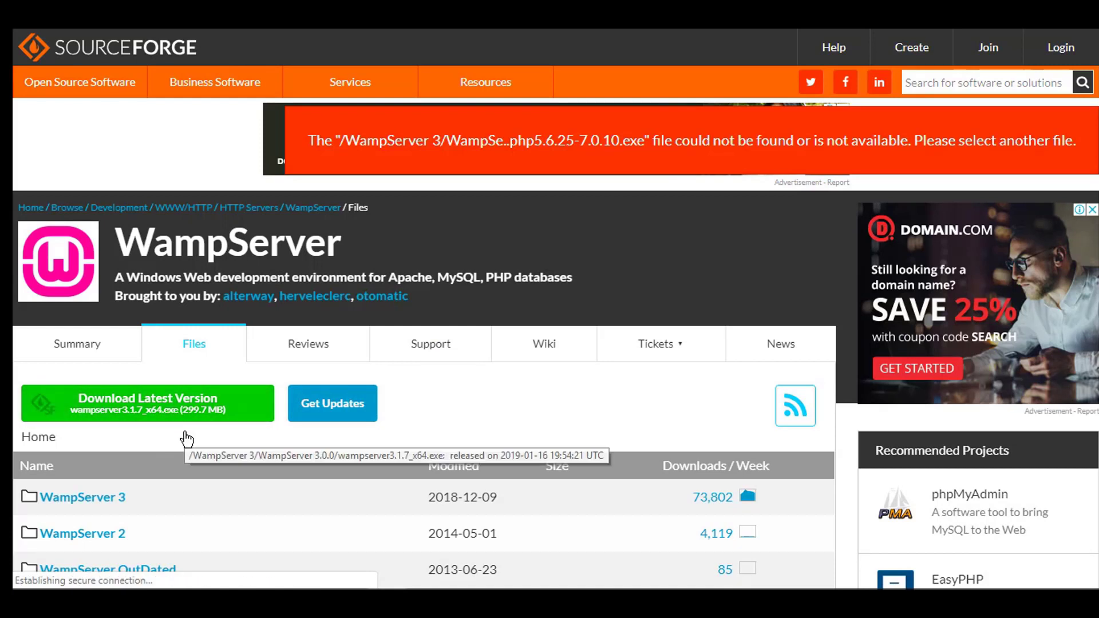
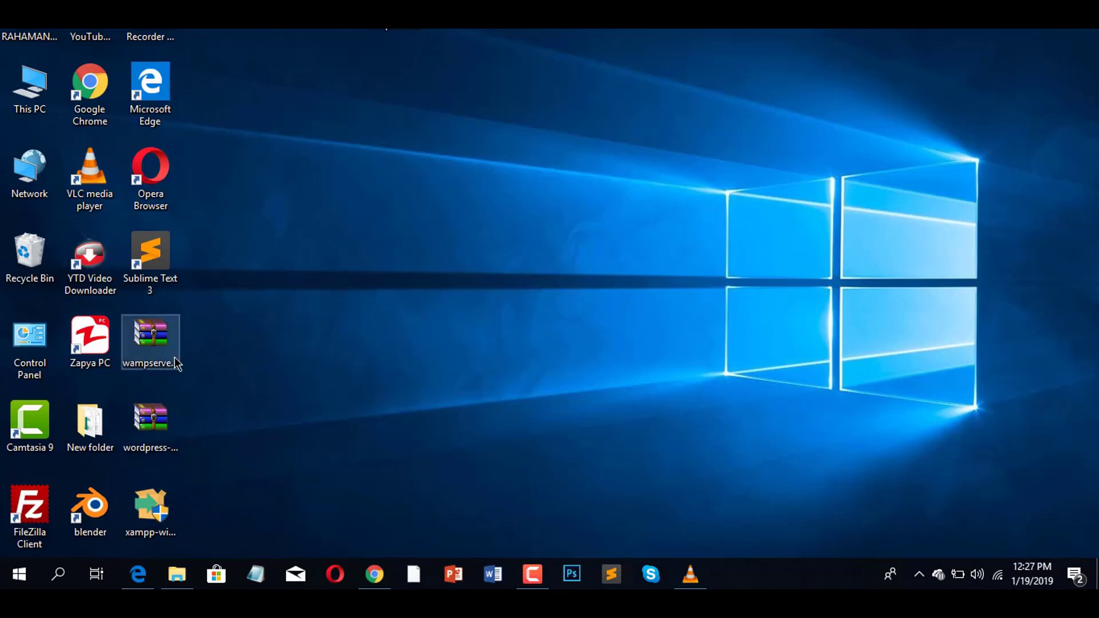
Open the WampServer archive, drag wampserver3.1.0_x64.exe onto the desktop, and close WinRAR
double_click(151, 356)
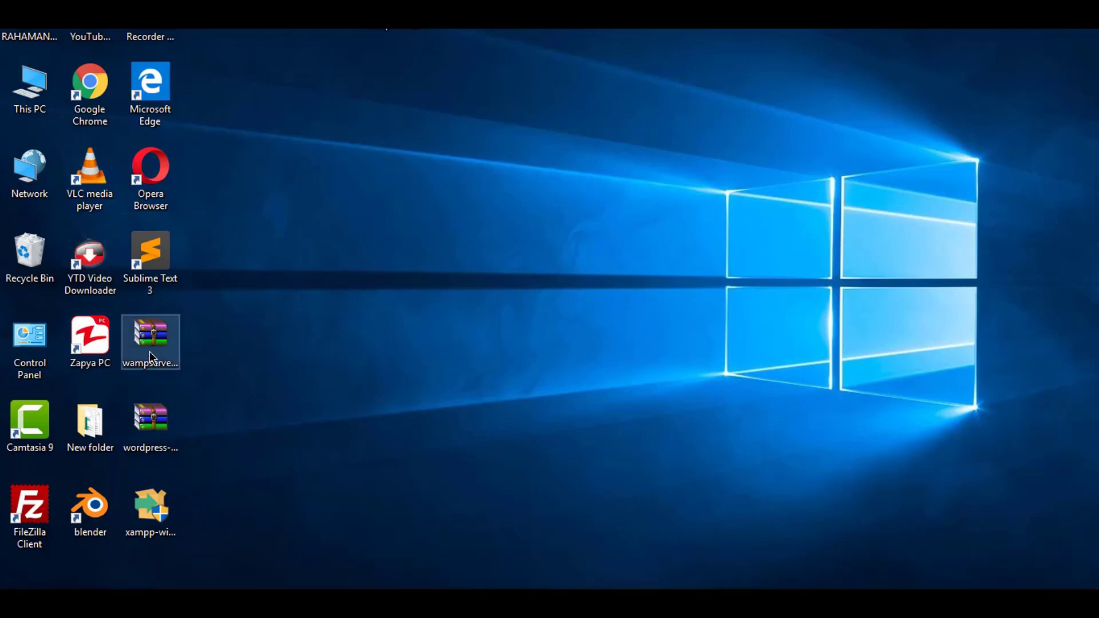
click(151, 357)
double_click(150, 354)
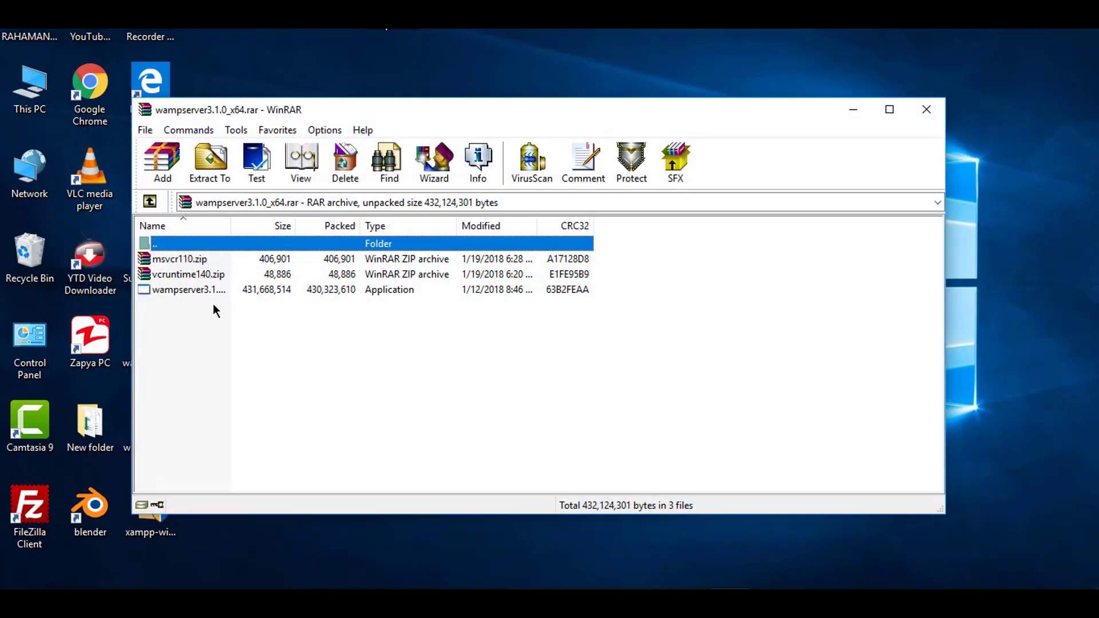
click(213, 291)
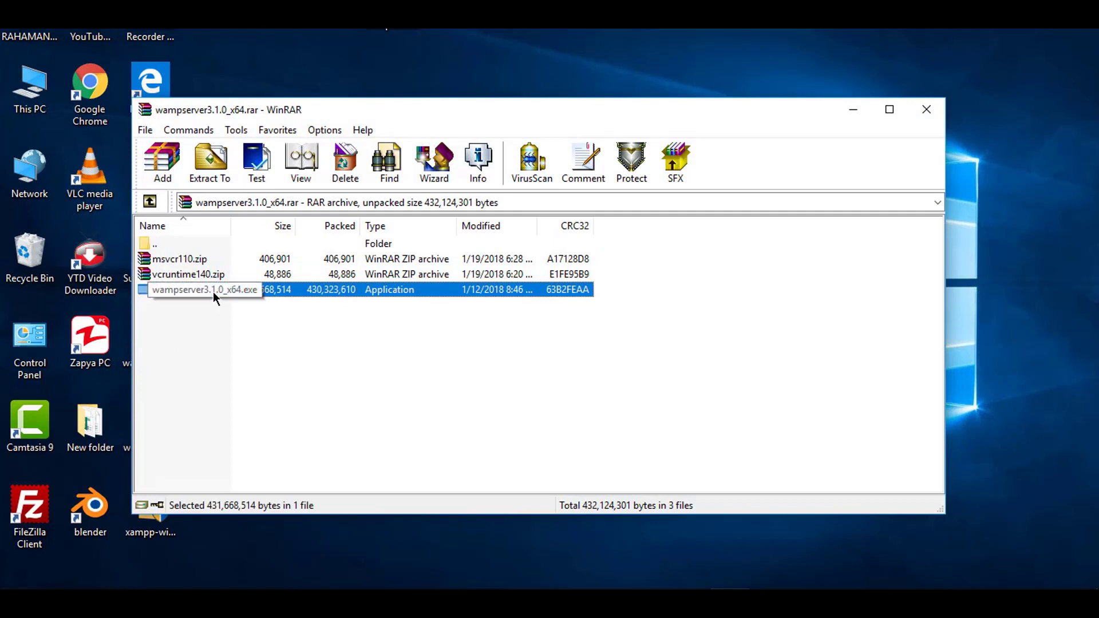
drag(213, 290, 509, 251)
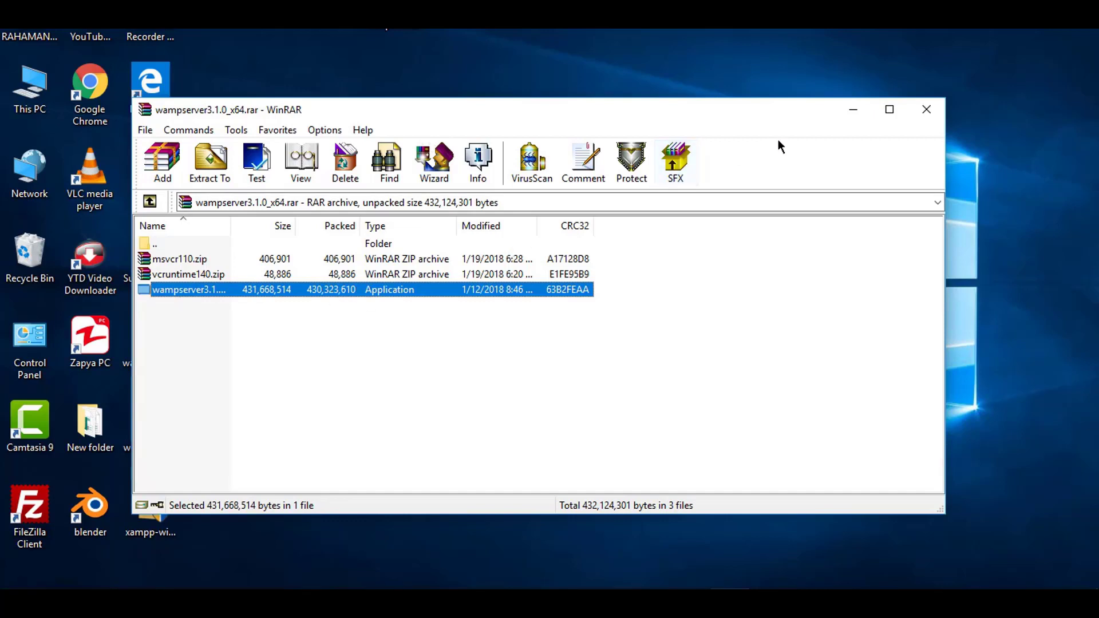
click(918, 113)
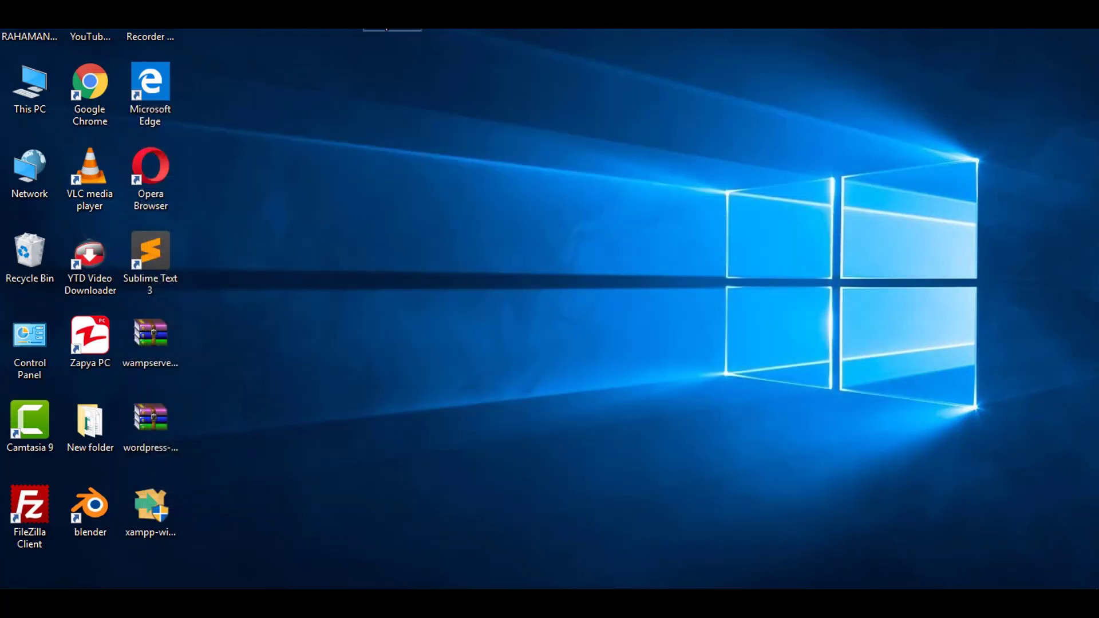
Run the extracted installer with English as the setup language and accept the license agreement
click(387, 29)
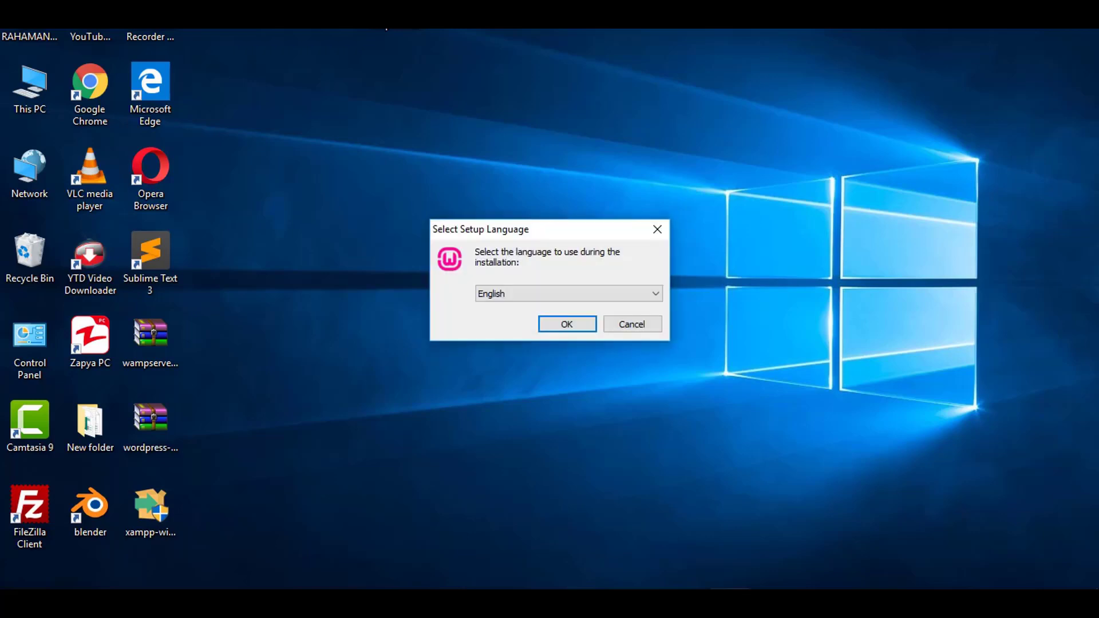
click(564, 325)
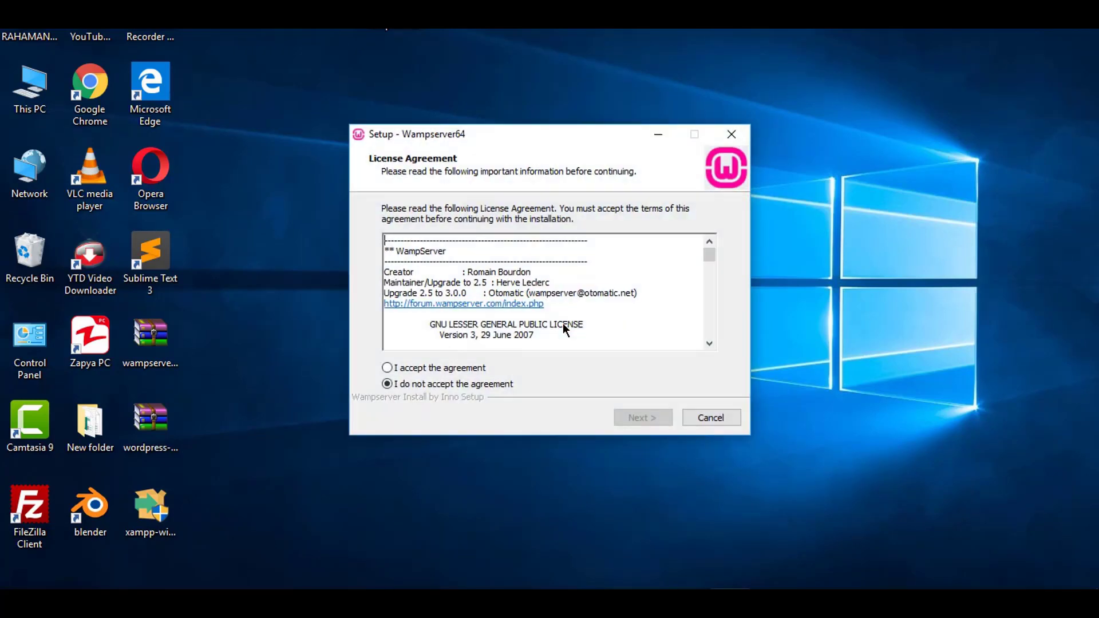
click(393, 369)
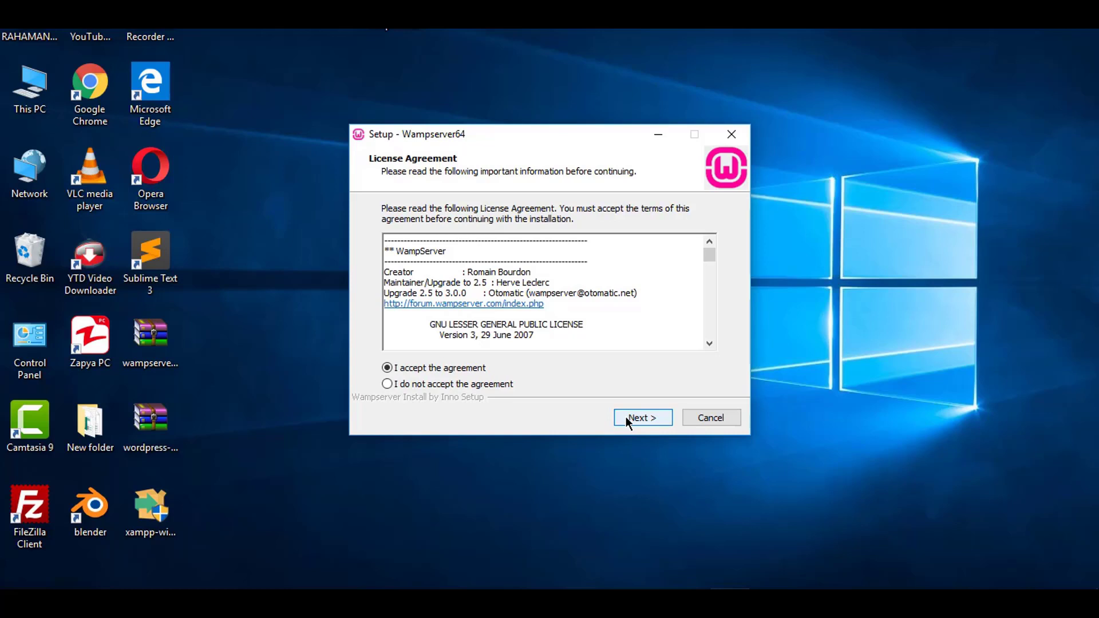
click(627, 418)
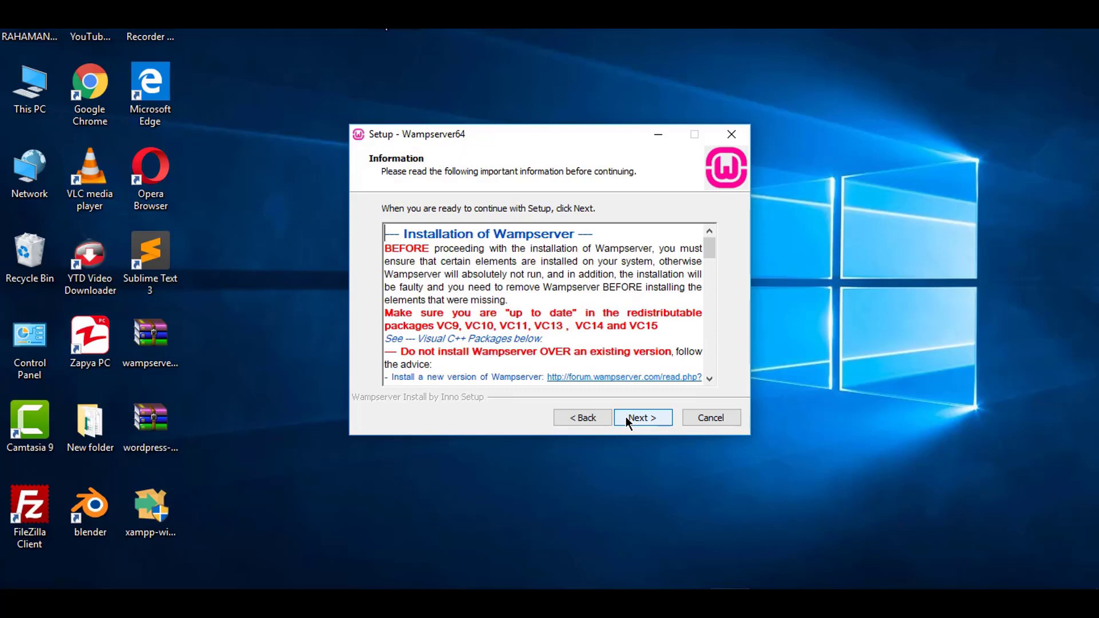
Install into the existing c:\wamp64 folder with a Wampserver64 Start Menu folder
click(625, 417)
click(625, 417)
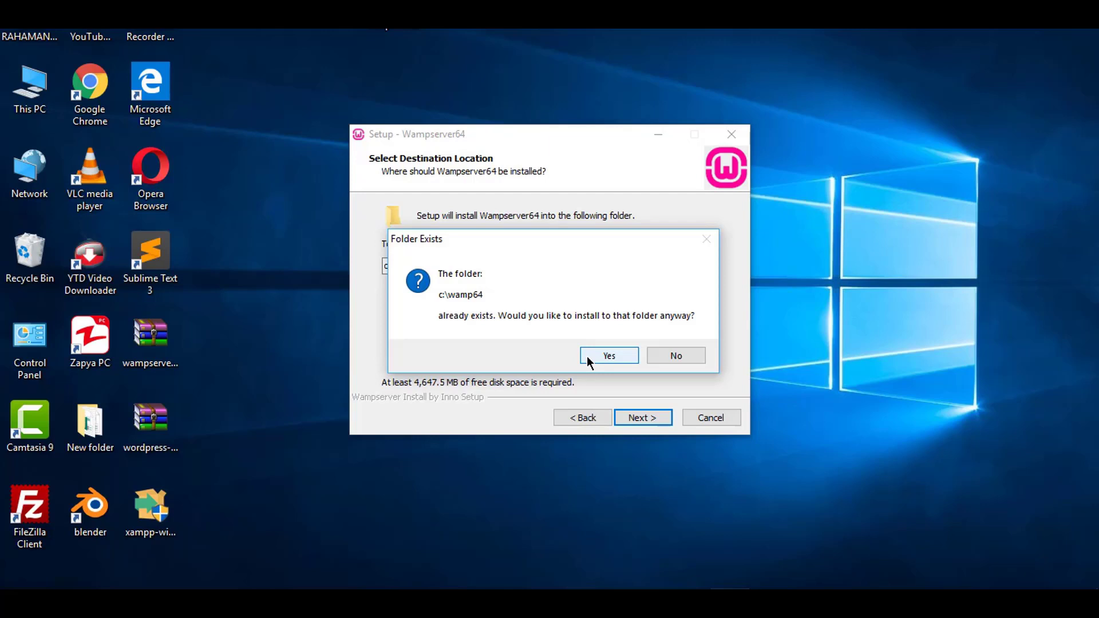
click(588, 360)
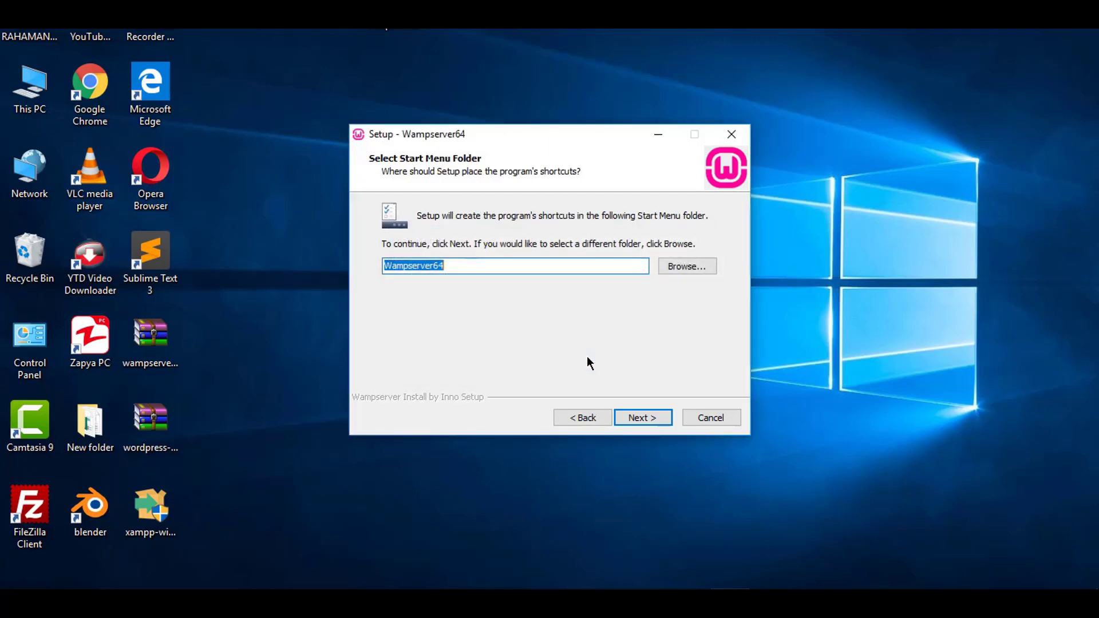
click(638, 420)
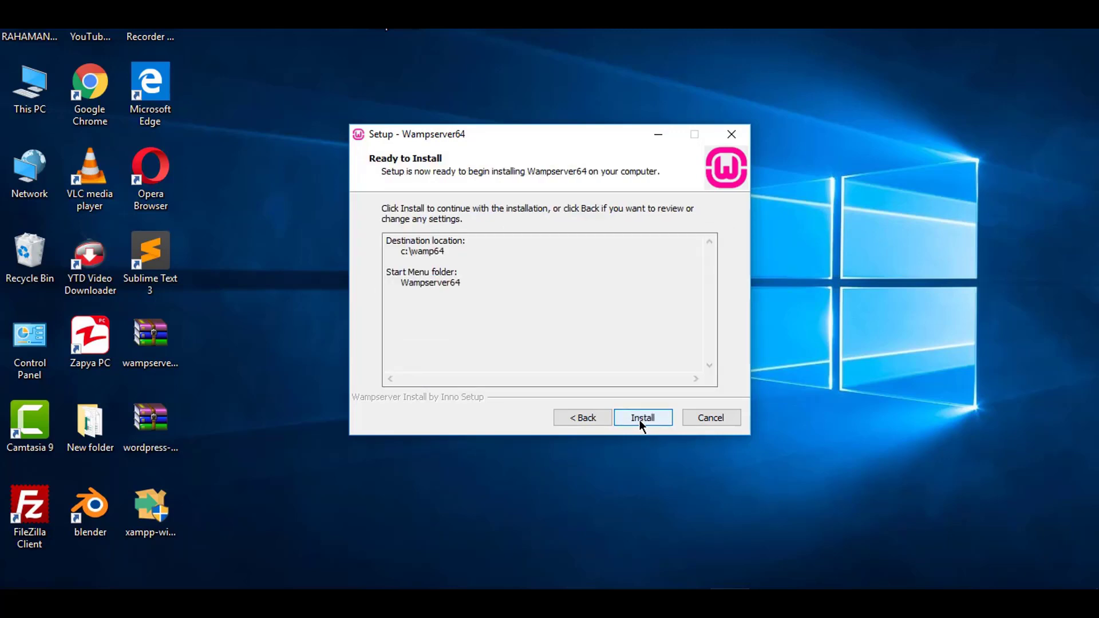
click(638, 420)
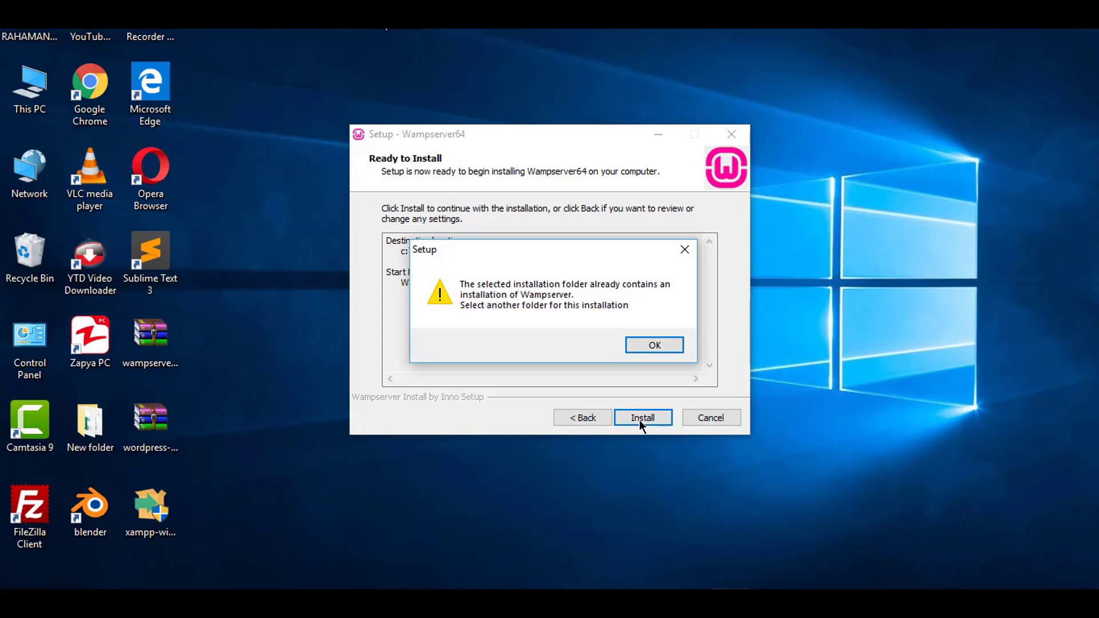
Dismiss the existing-installation warning and delete the old wamp64 folder from Local Disk (C:)
click(647, 344)
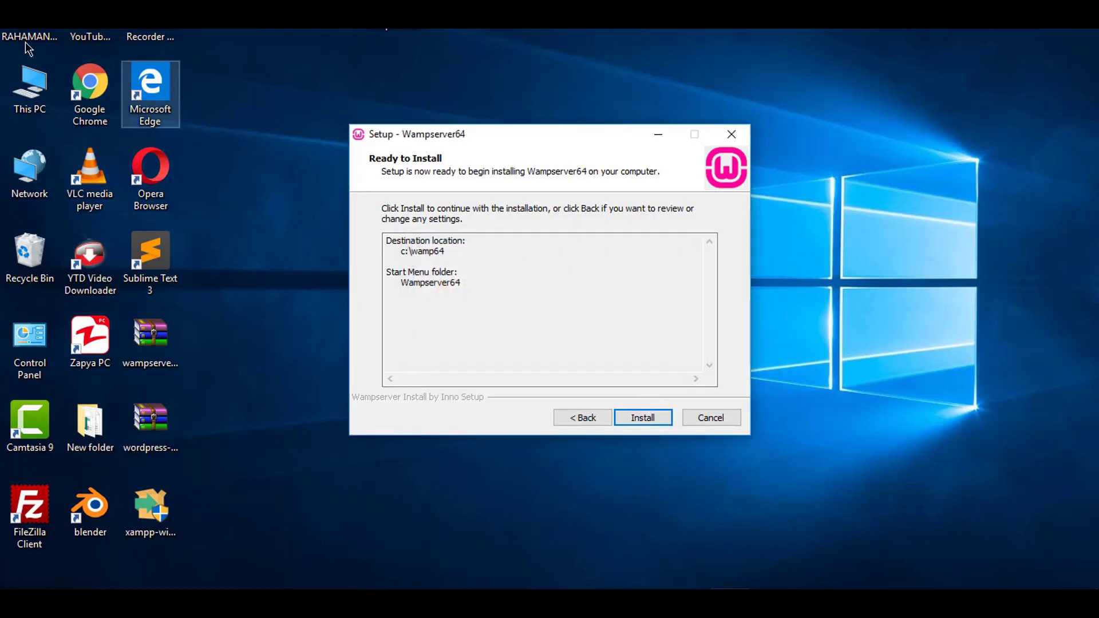
click(25, 95)
double_click(25, 94)
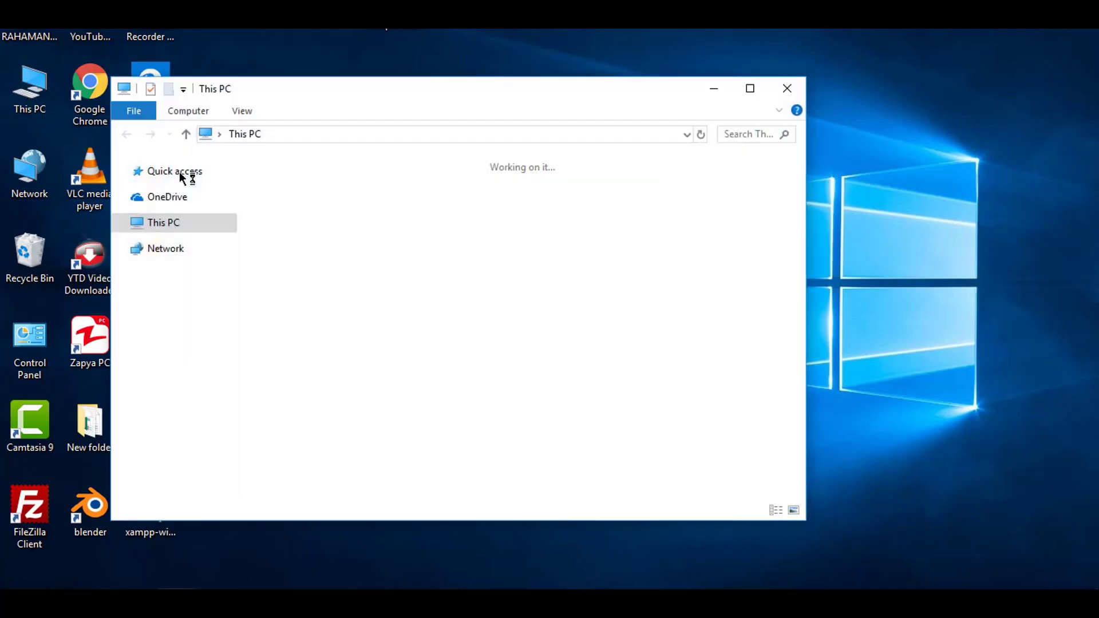
double_click(382, 403)
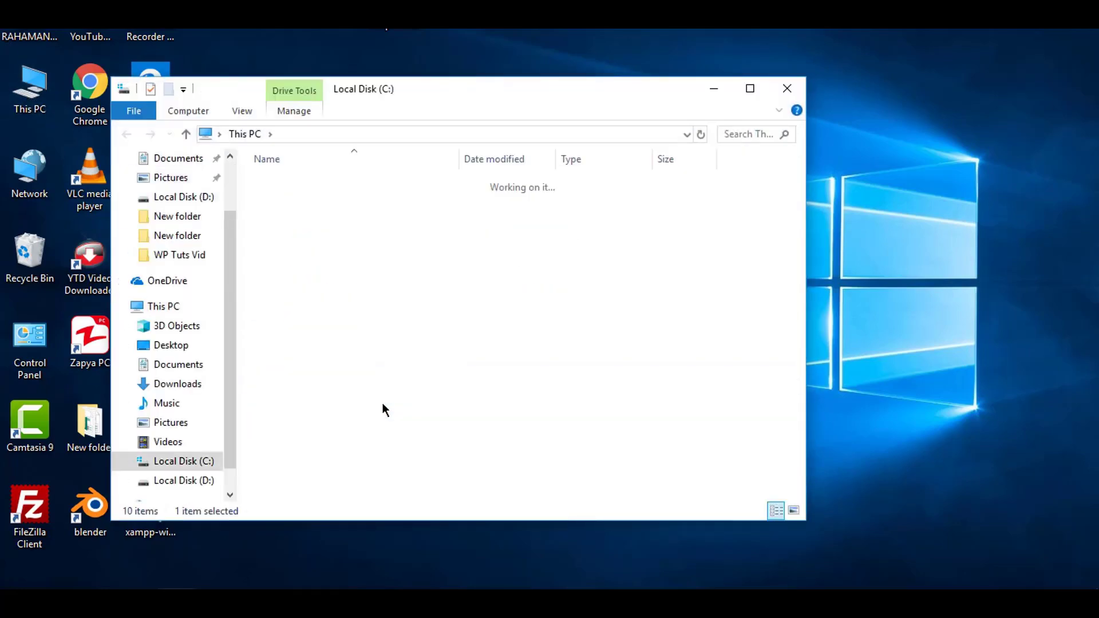
double_click(369, 307)
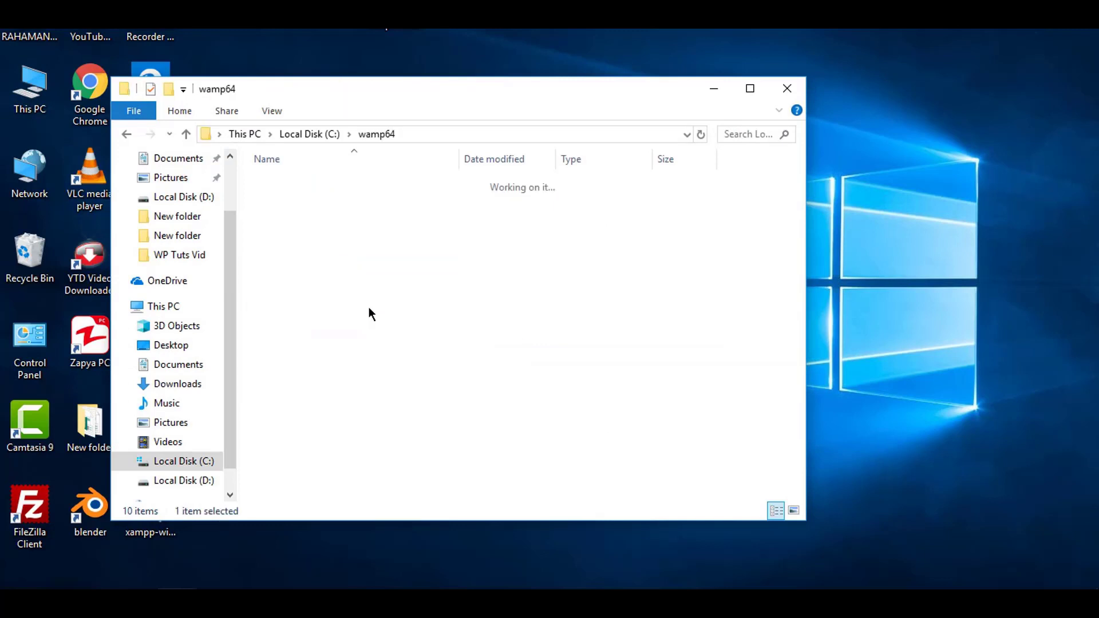
click(185, 136)
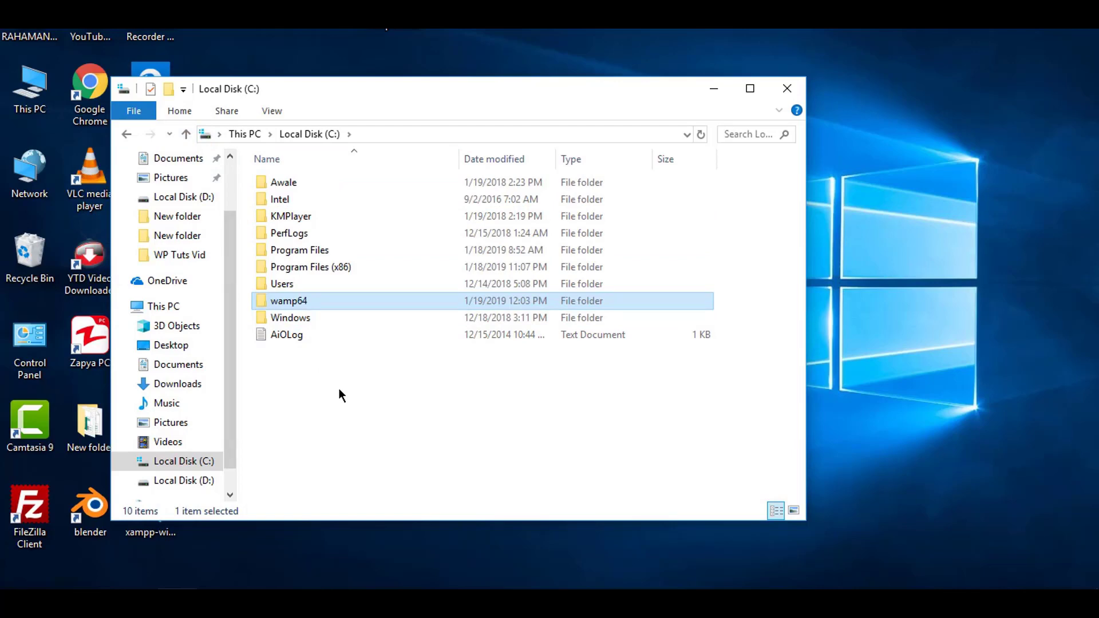
key(Delete)
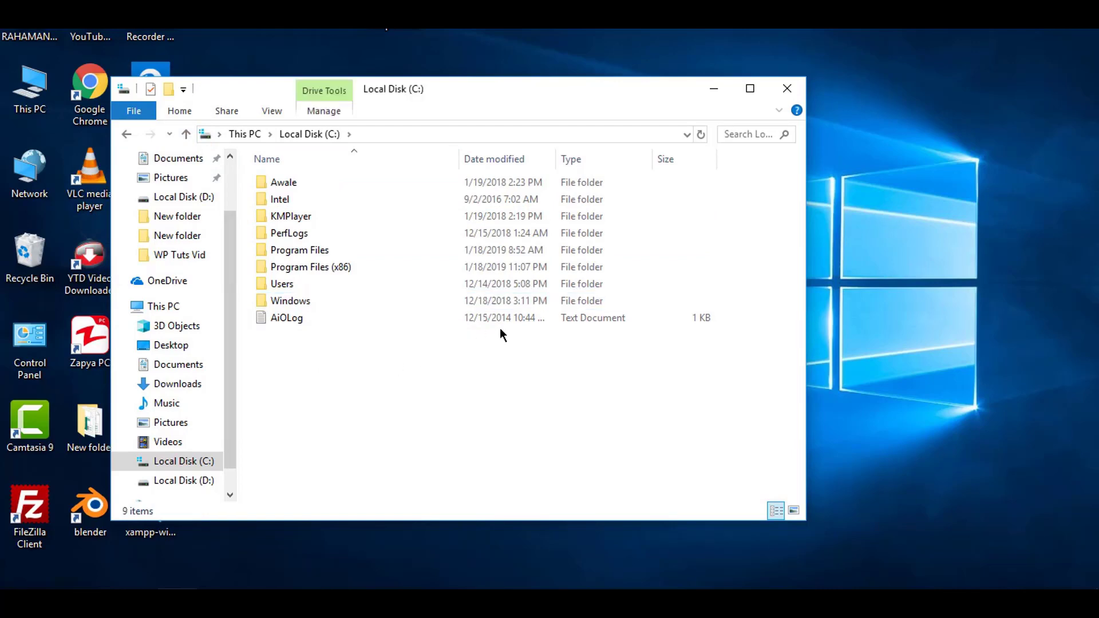
click(788, 88)
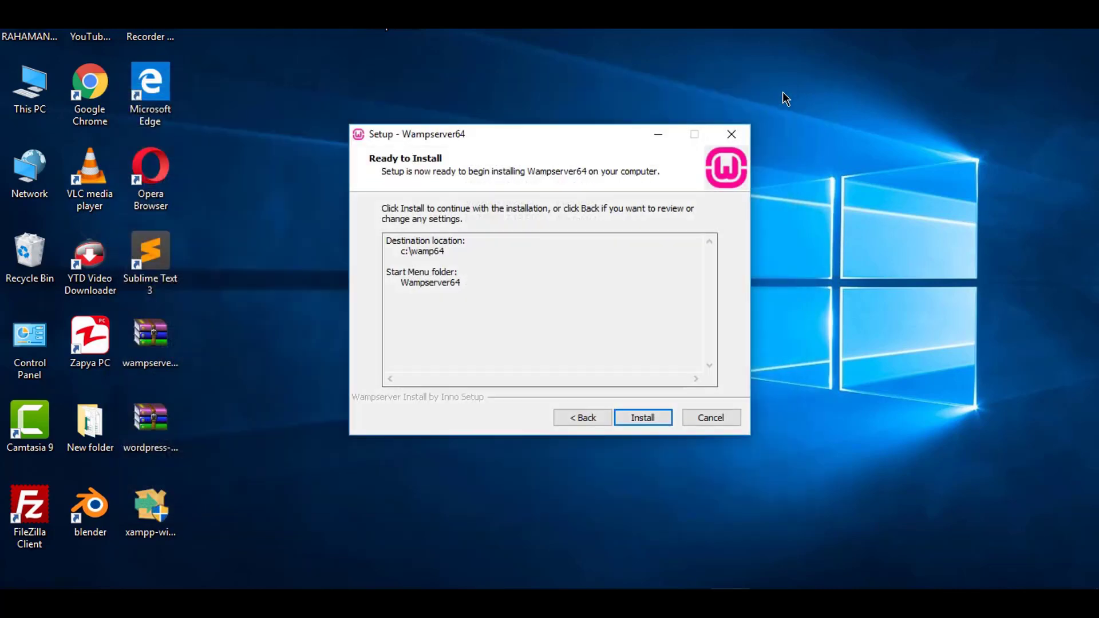
Start the Wampserver installation and check Local Disk (C:) in This PC while it runs
click(638, 417)
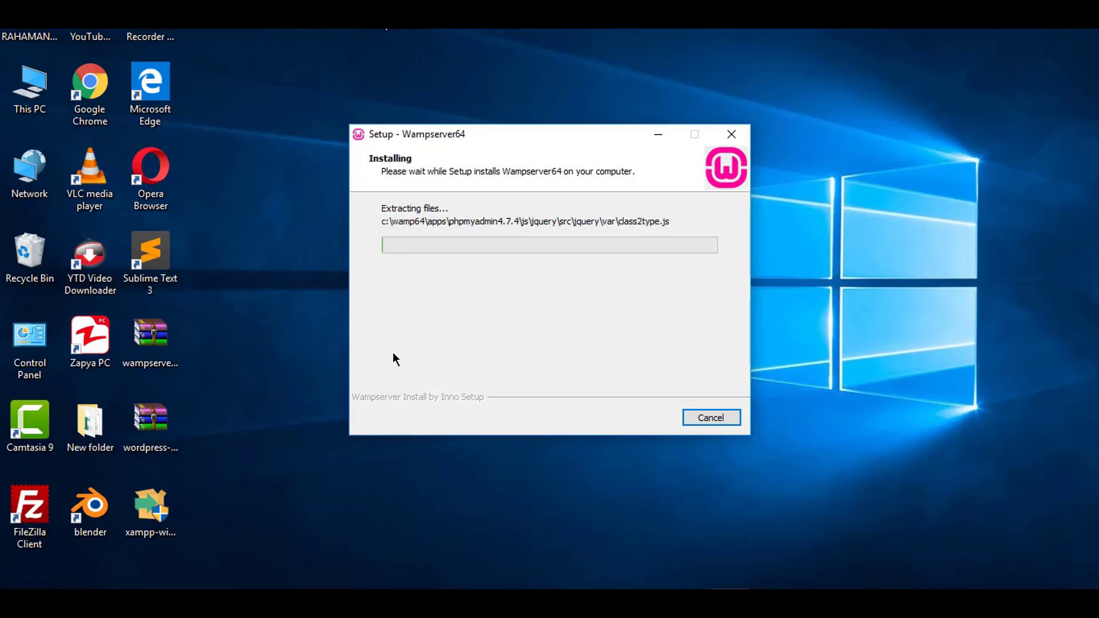
click(45, 103)
double_click(45, 103)
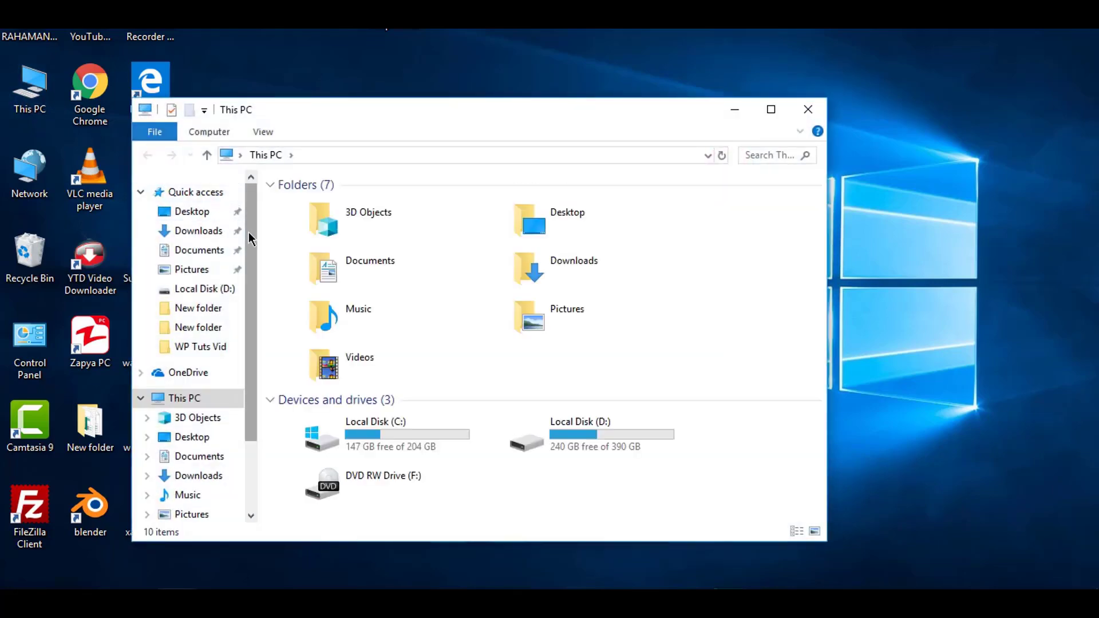
double_click(396, 445)
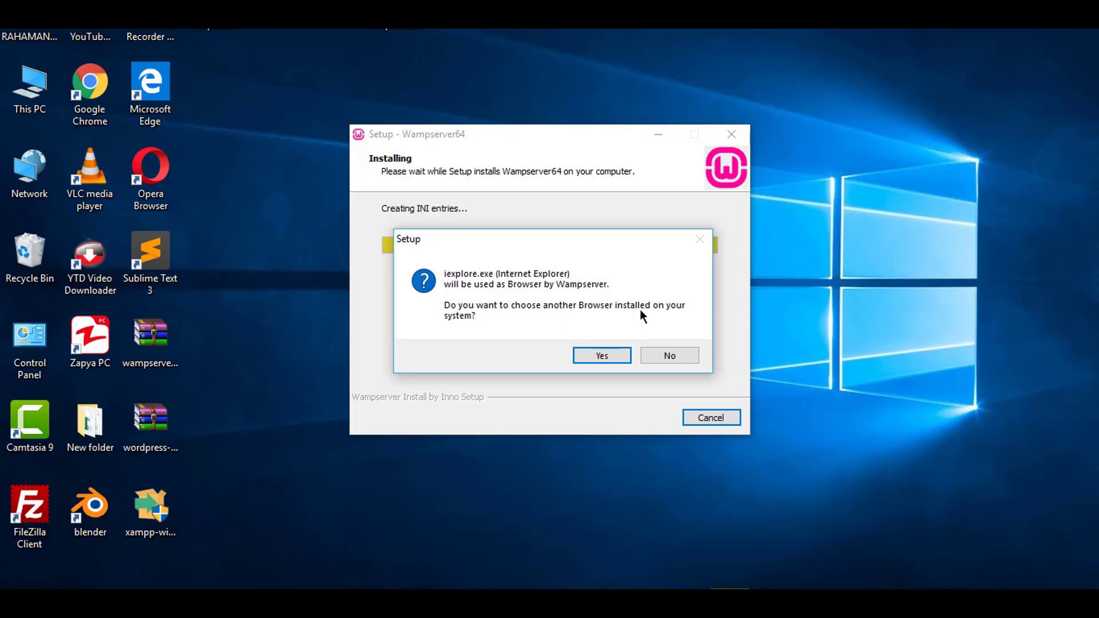
Choose chrome.exe in Program Files (x86)\Google\Chrome\Application as Wampserver's browser
click(589, 352)
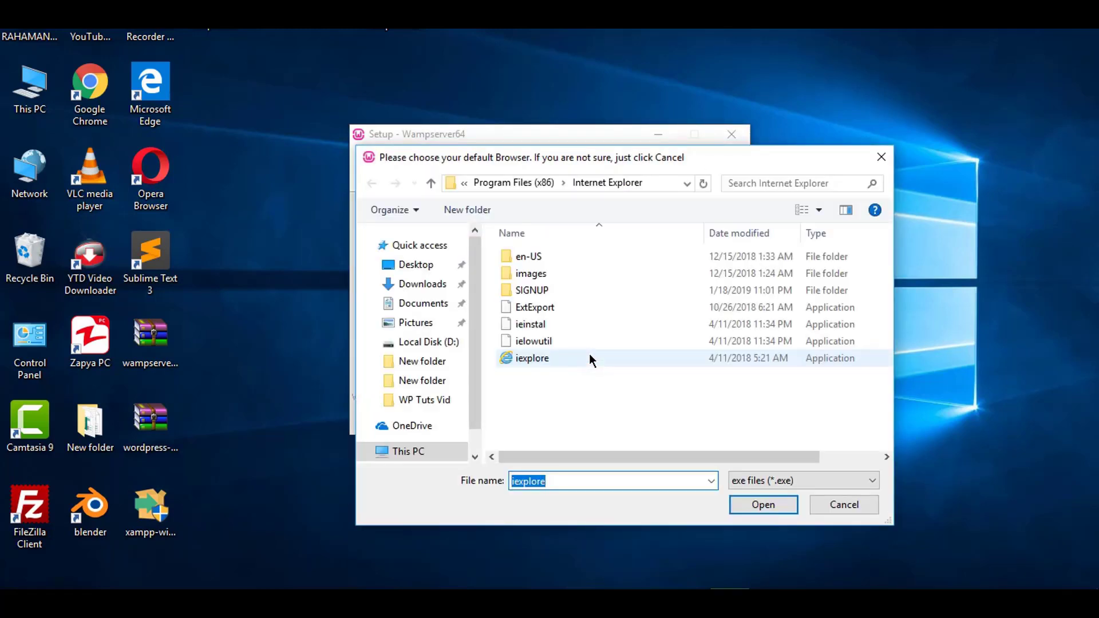
click(504, 178)
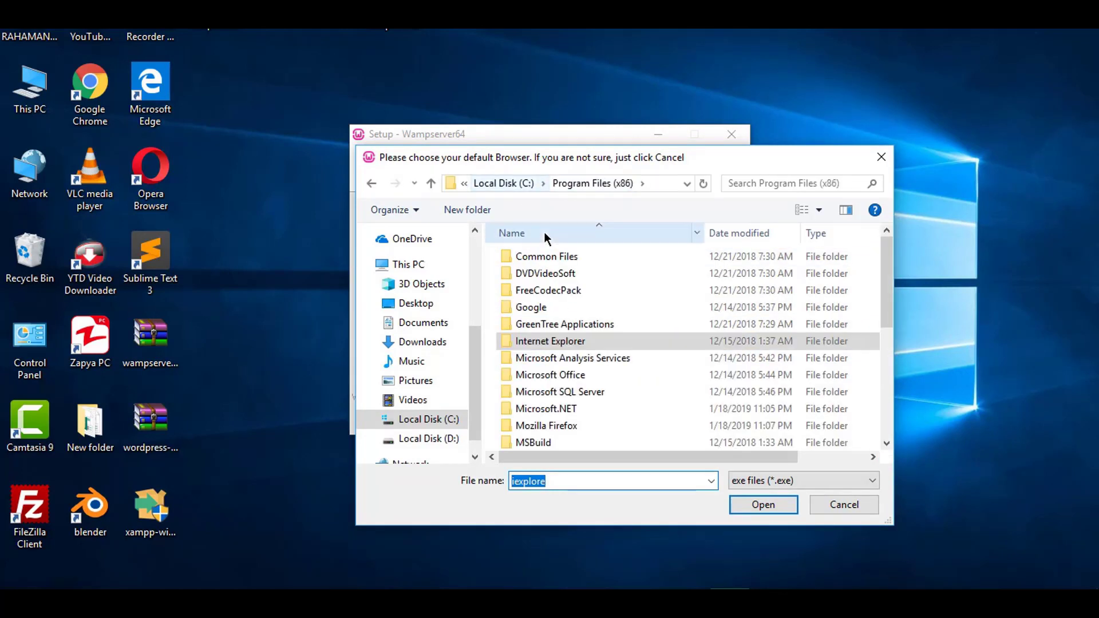
double_click(548, 304)
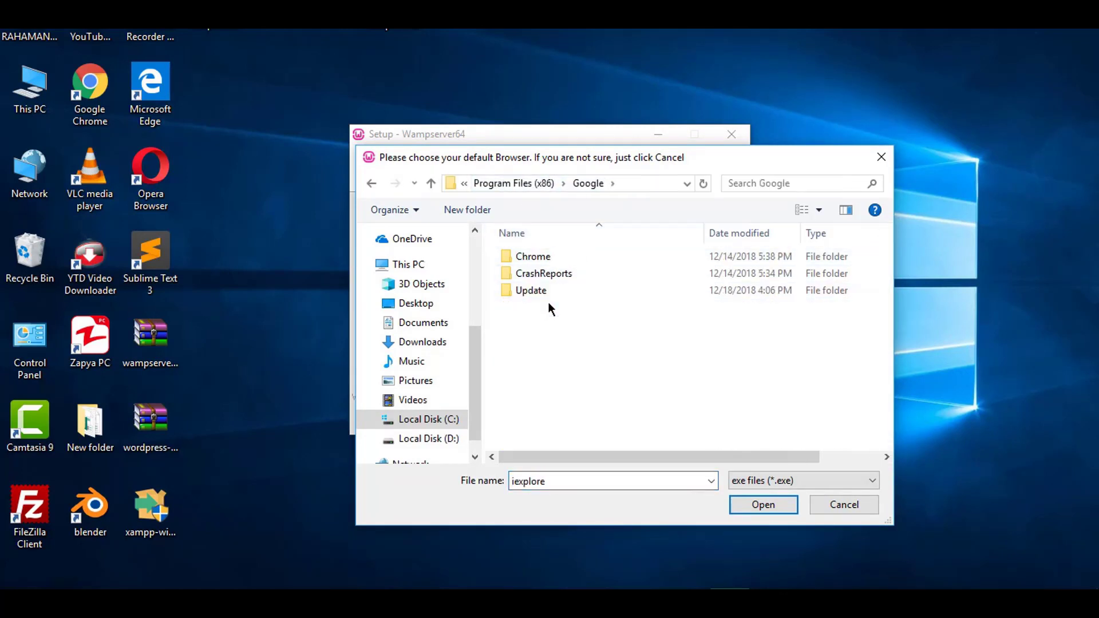
double_click(551, 256)
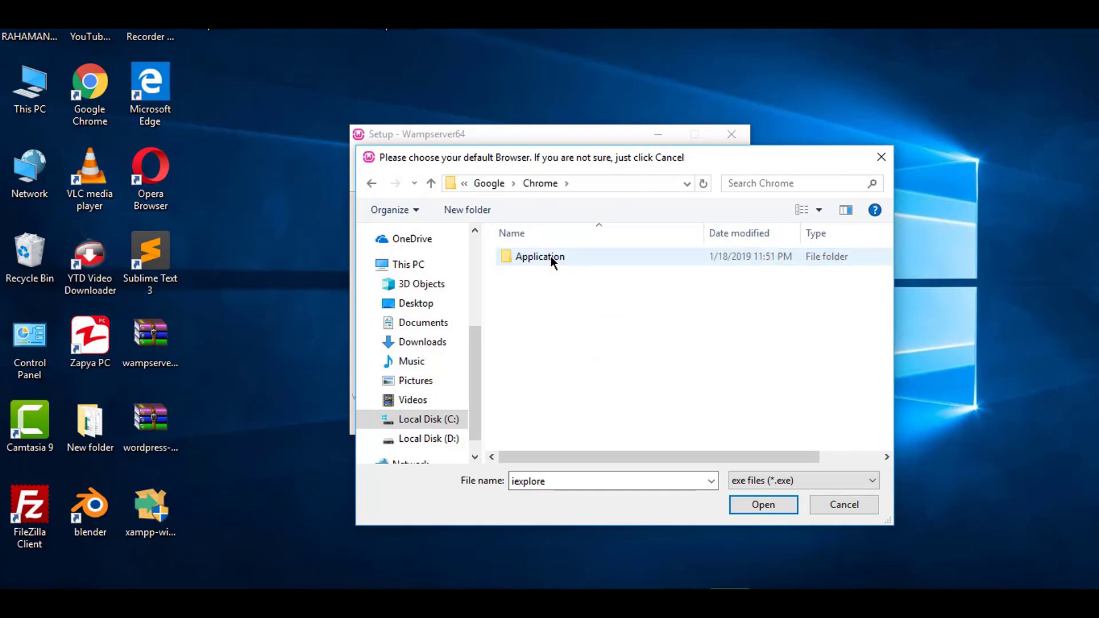
double_click(551, 258)
click(561, 309)
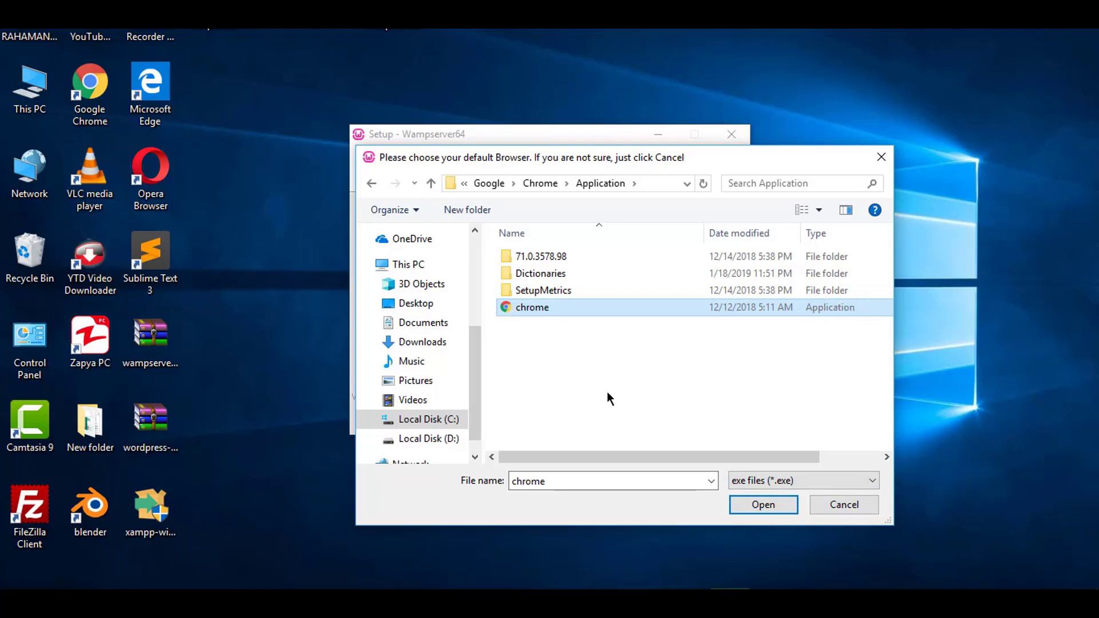
click(757, 510)
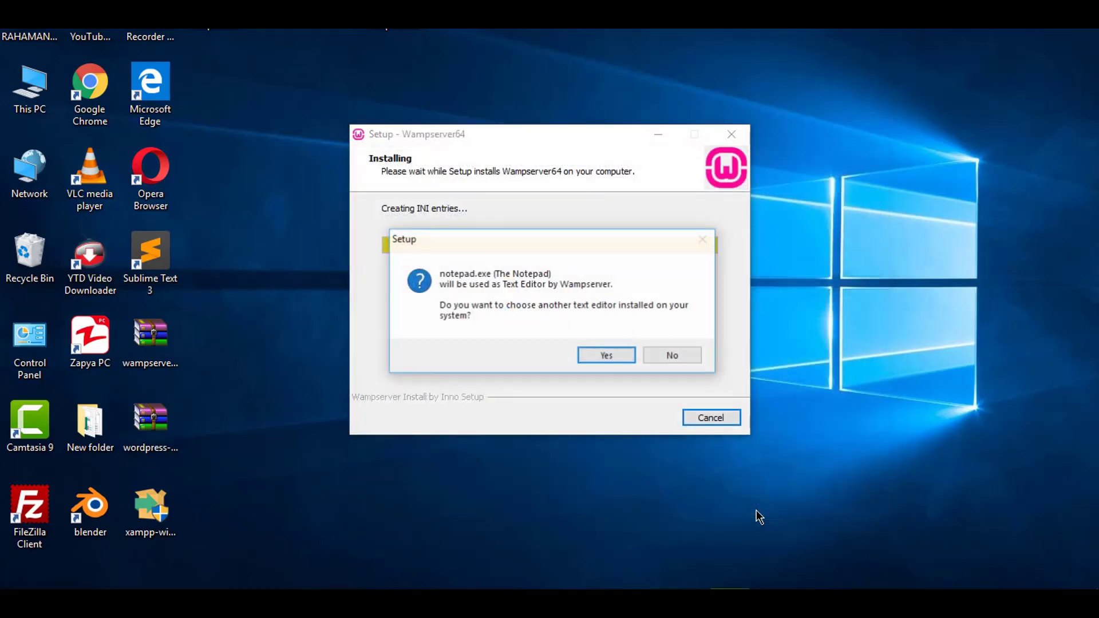
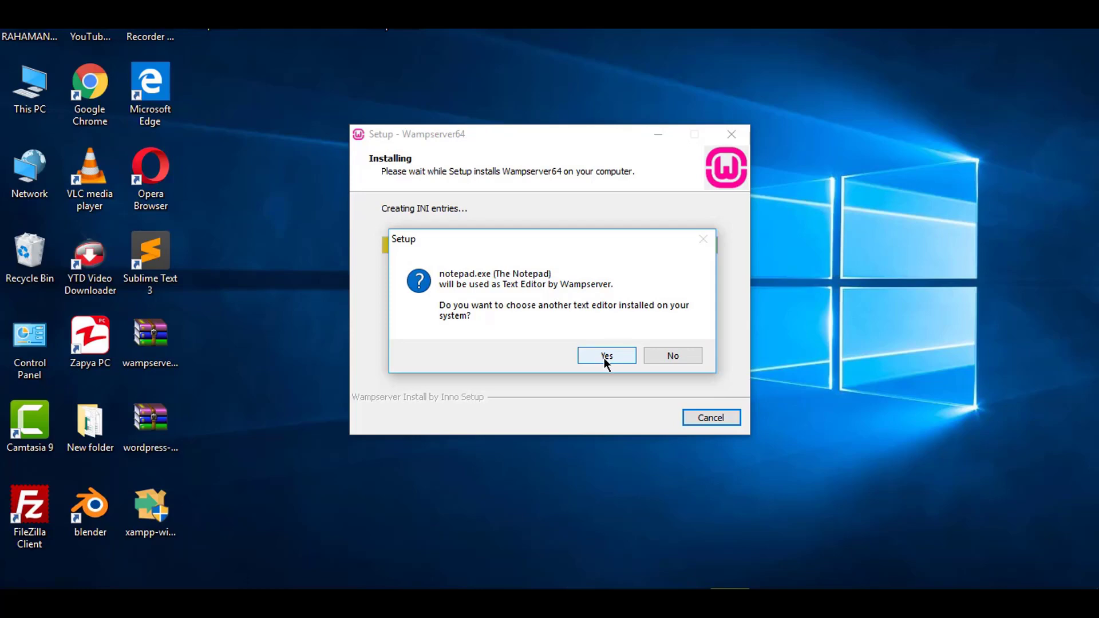
Set sublime_text from C:\Program Files\Sublime Text 3 as WampServer's text editor
click(604, 359)
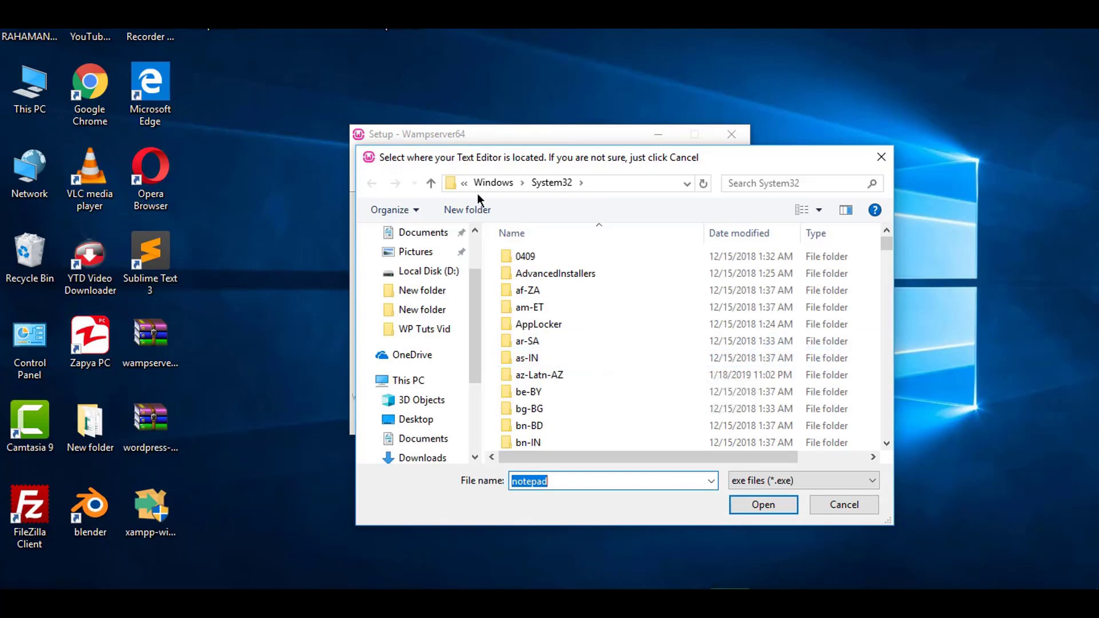
click(431, 183)
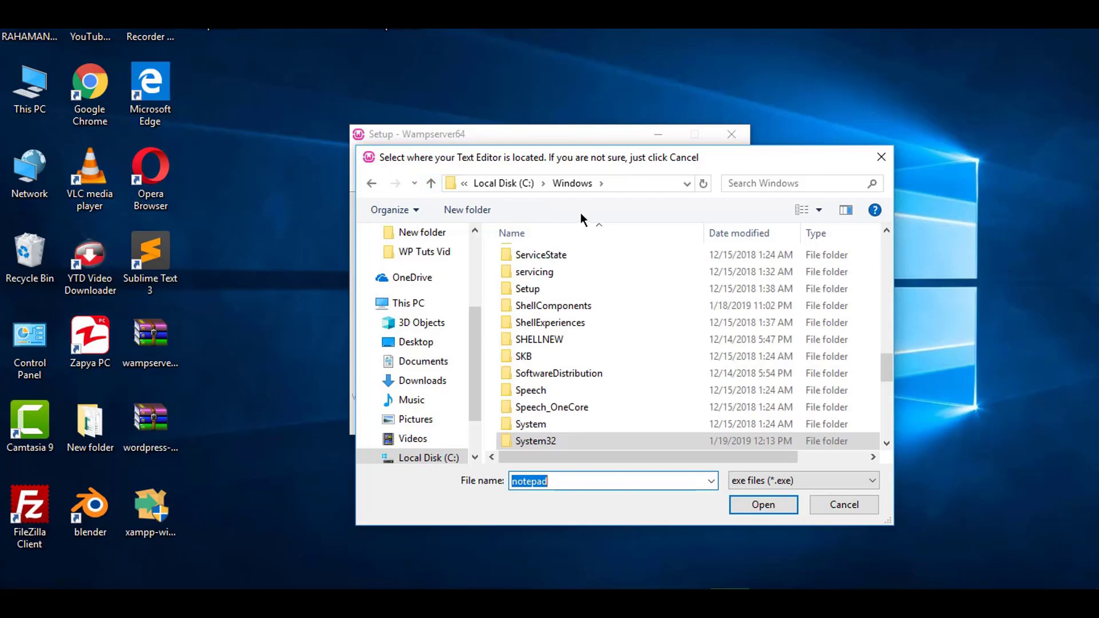
click(503, 183)
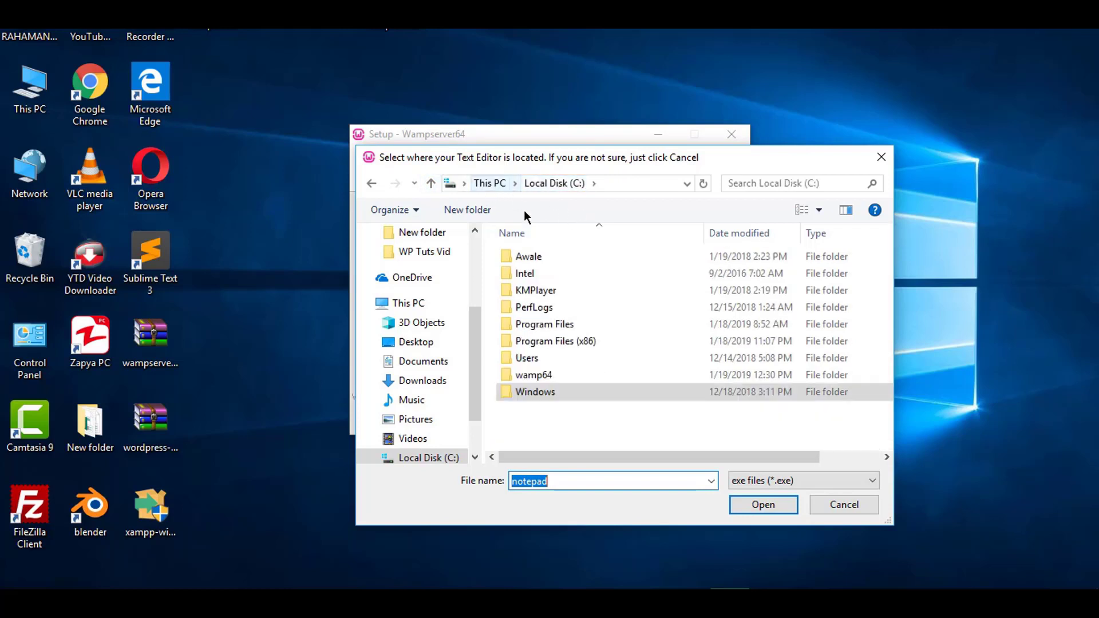
double_click(572, 318)
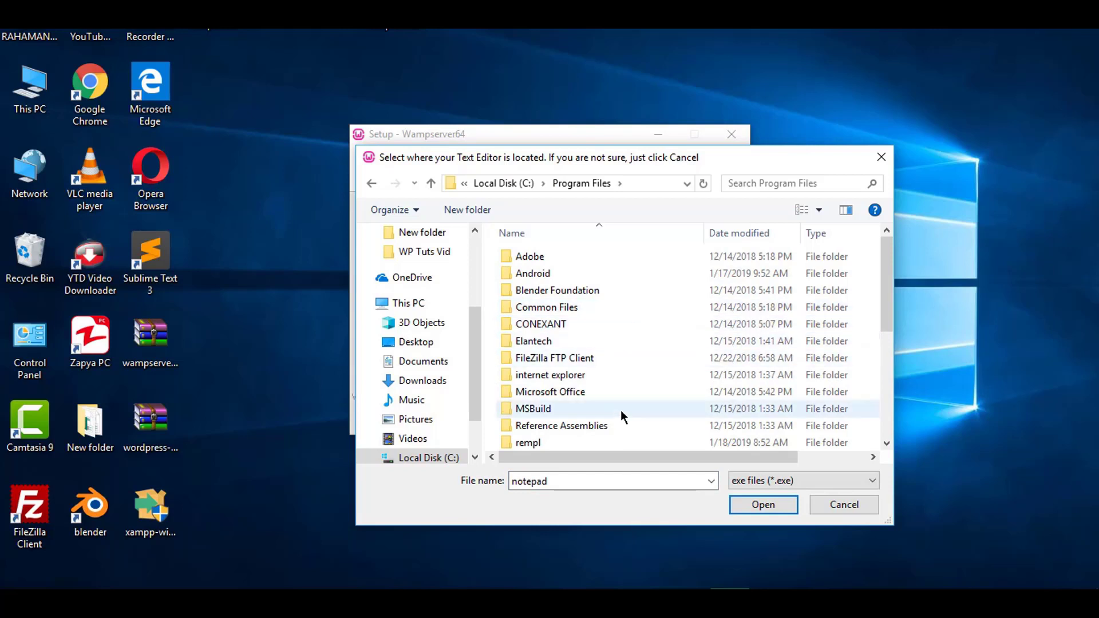
drag(883, 270, 877, 321)
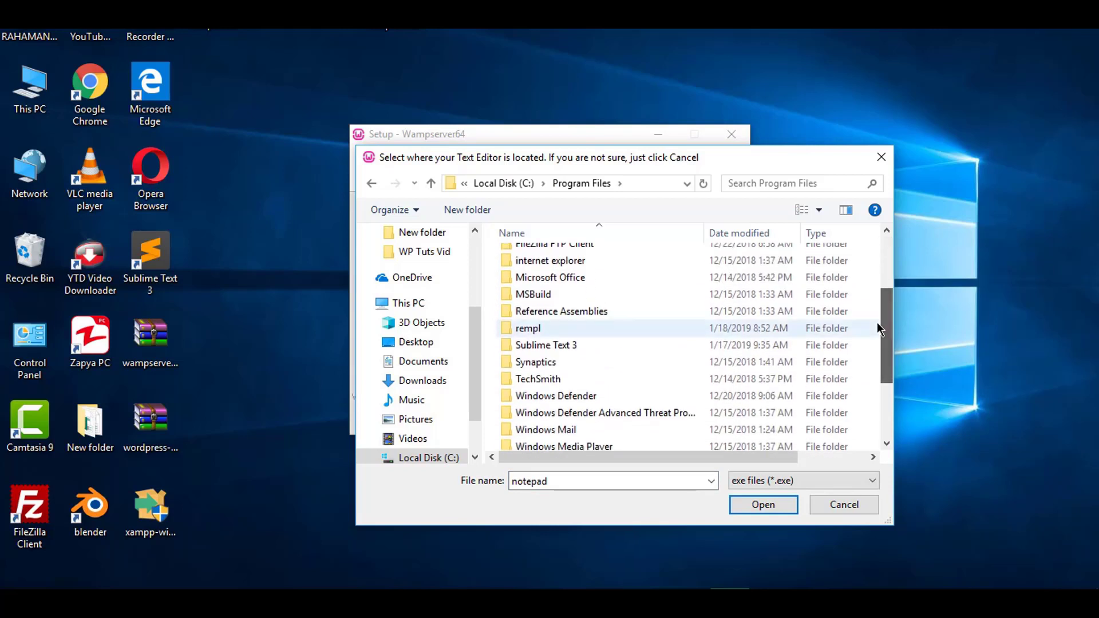
double_click(724, 344)
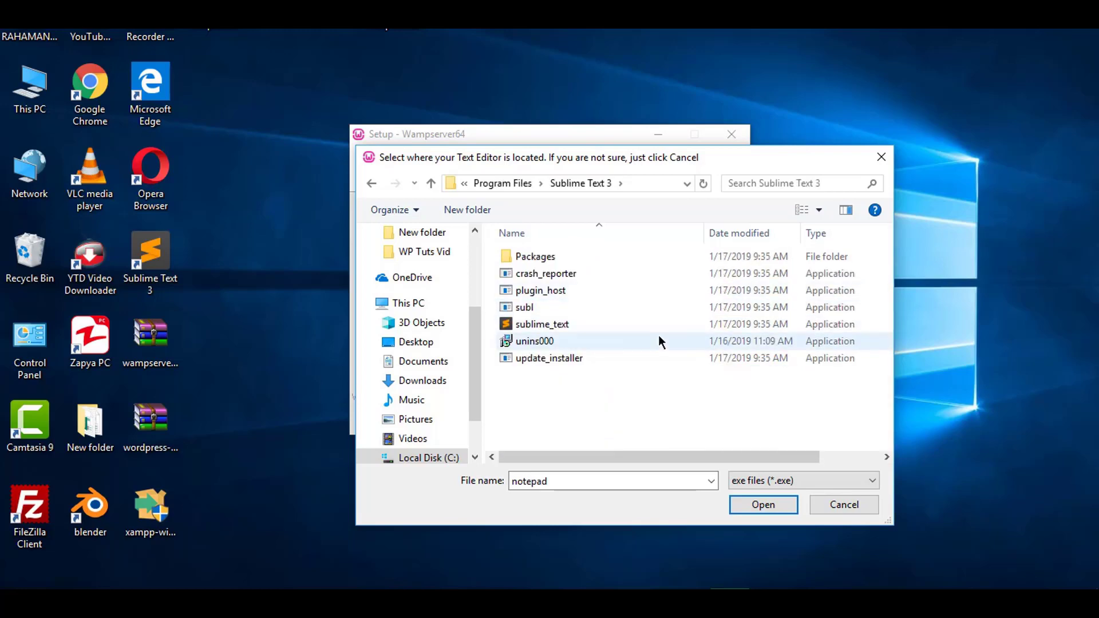
double_click(658, 324)
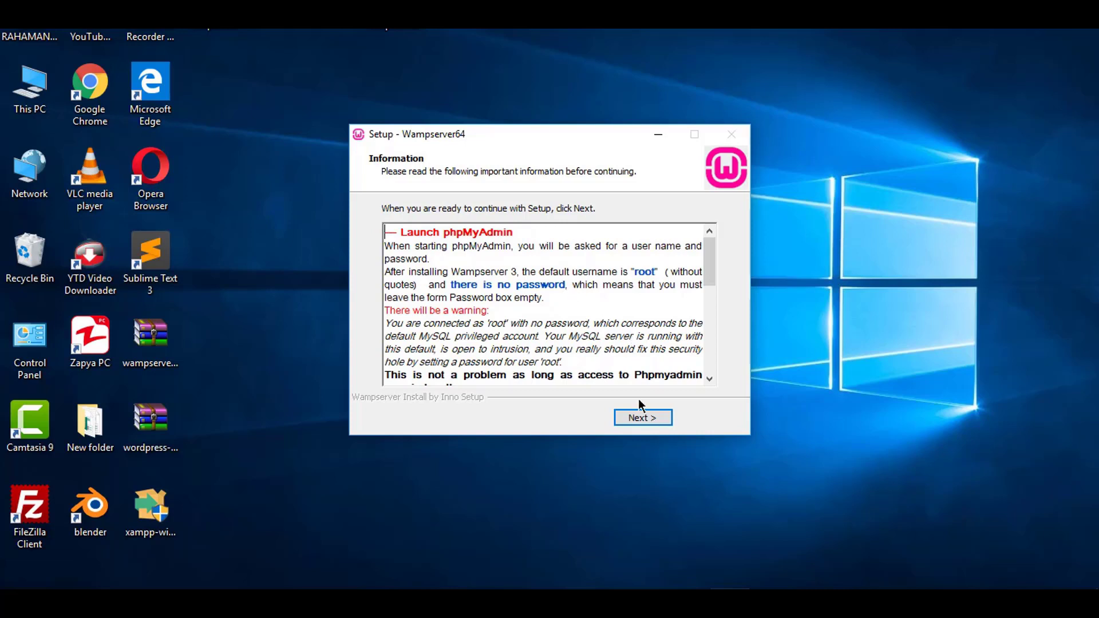
Get past the phpMyAdmin login information page and finish the Wampserver64 setup wizard
click(640, 418)
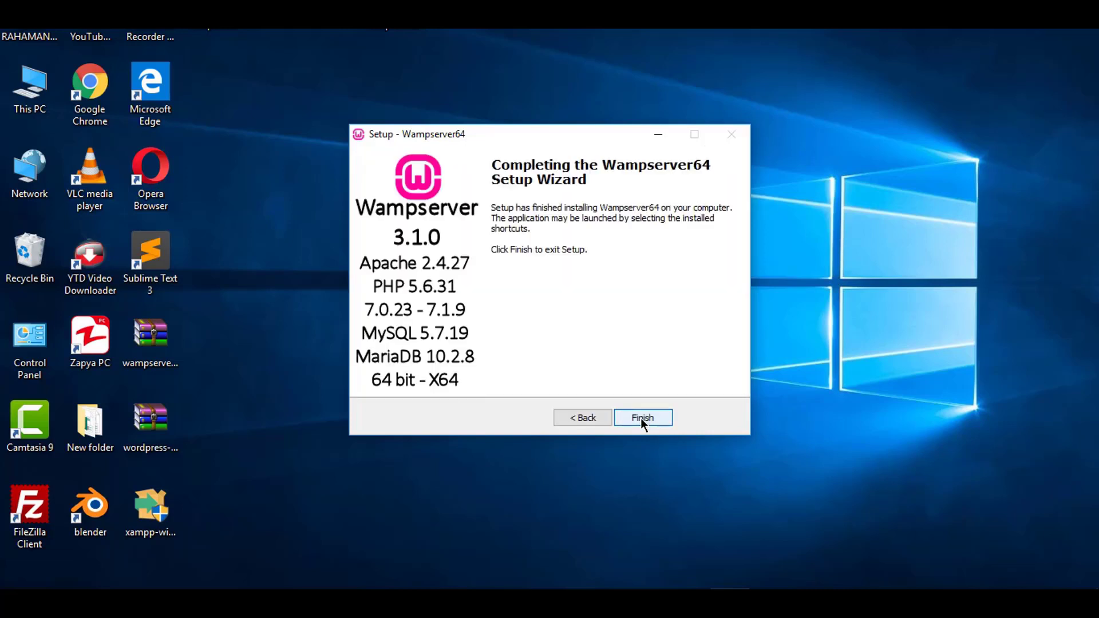
click(642, 421)
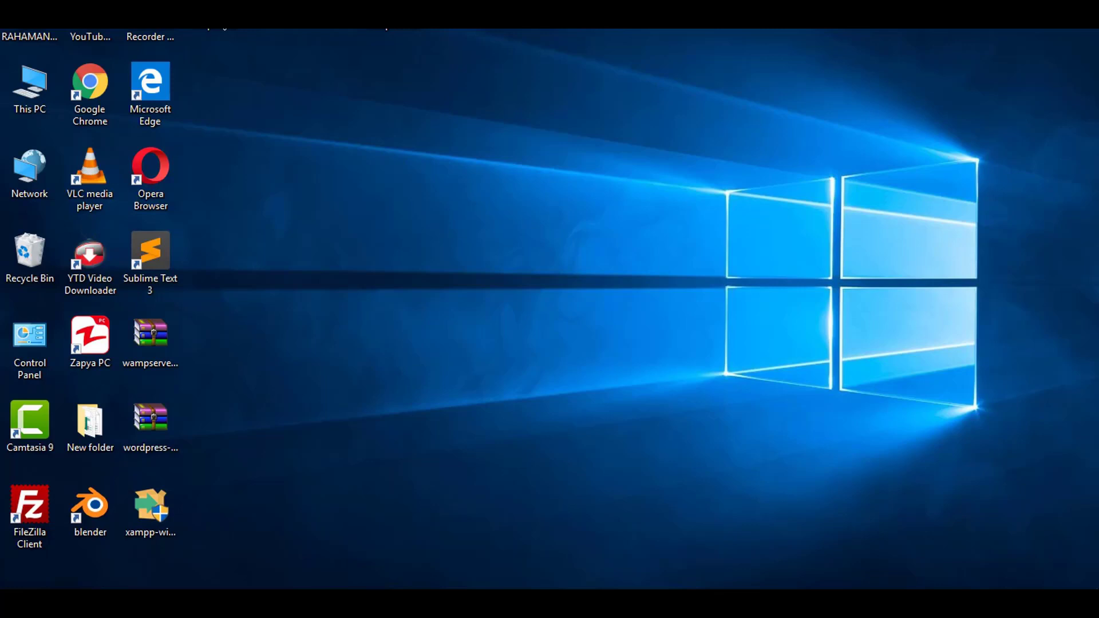
Start Wampserver64 from its desktop shortcut and bring up the taskbar
double_click(210, 33)
mouse_move(778, 580)
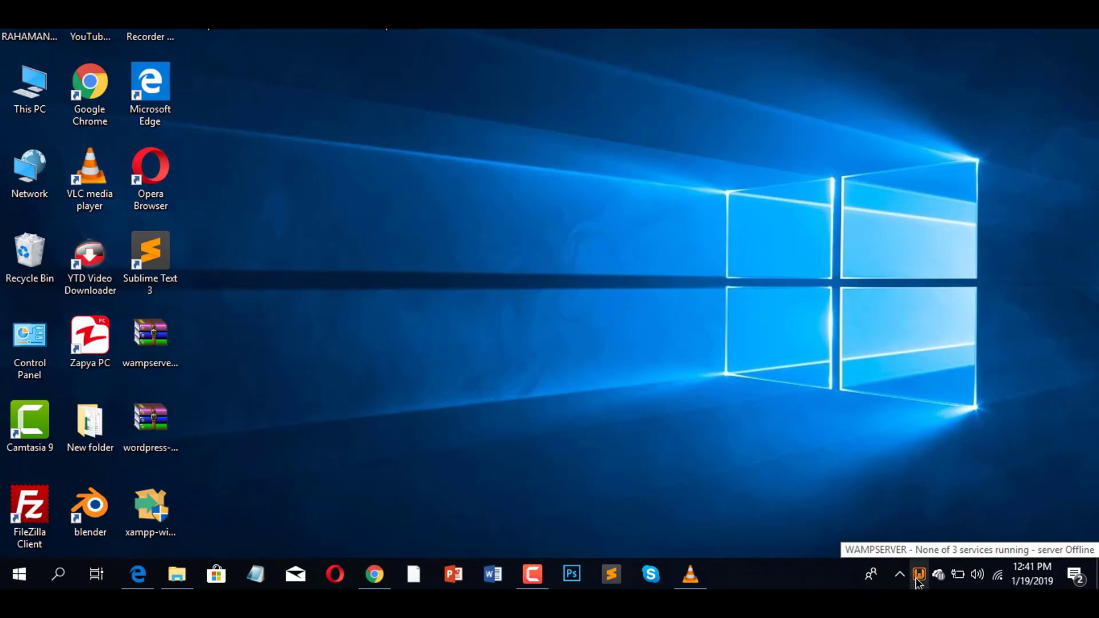
Choose Localhost from the green WAMP tray icon's menu to load the server configuration page
click(901, 582)
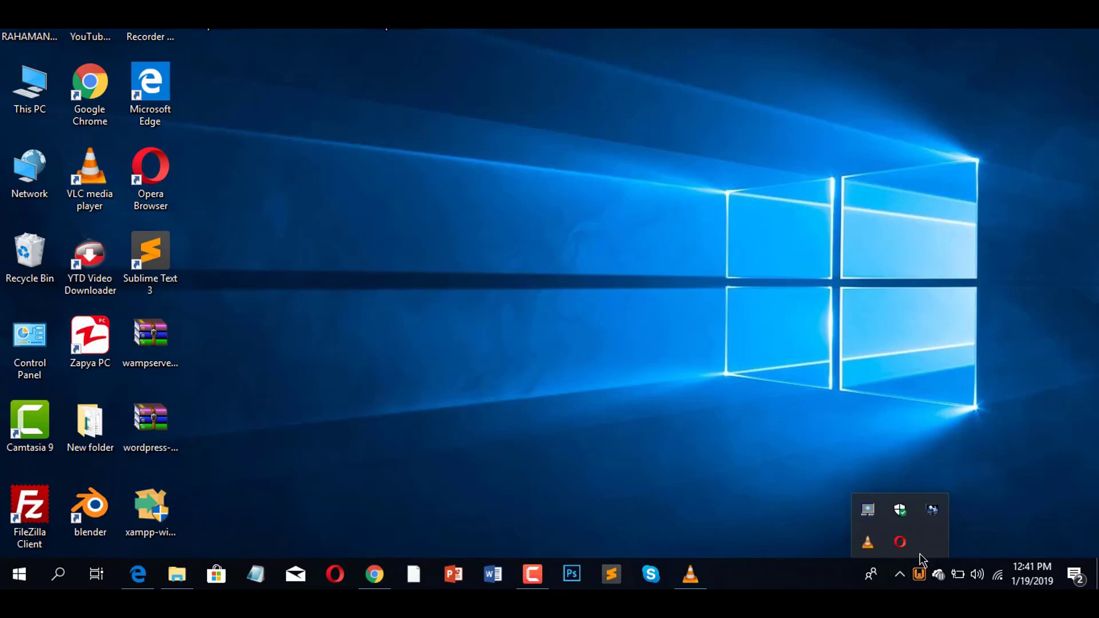
click(918, 575)
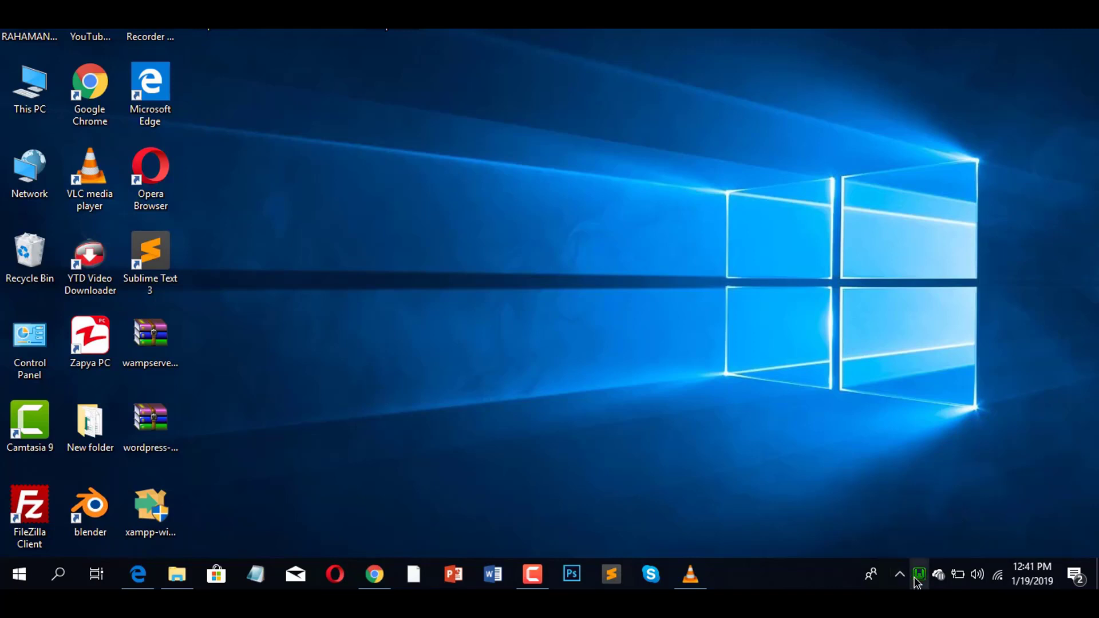
click(915, 578)
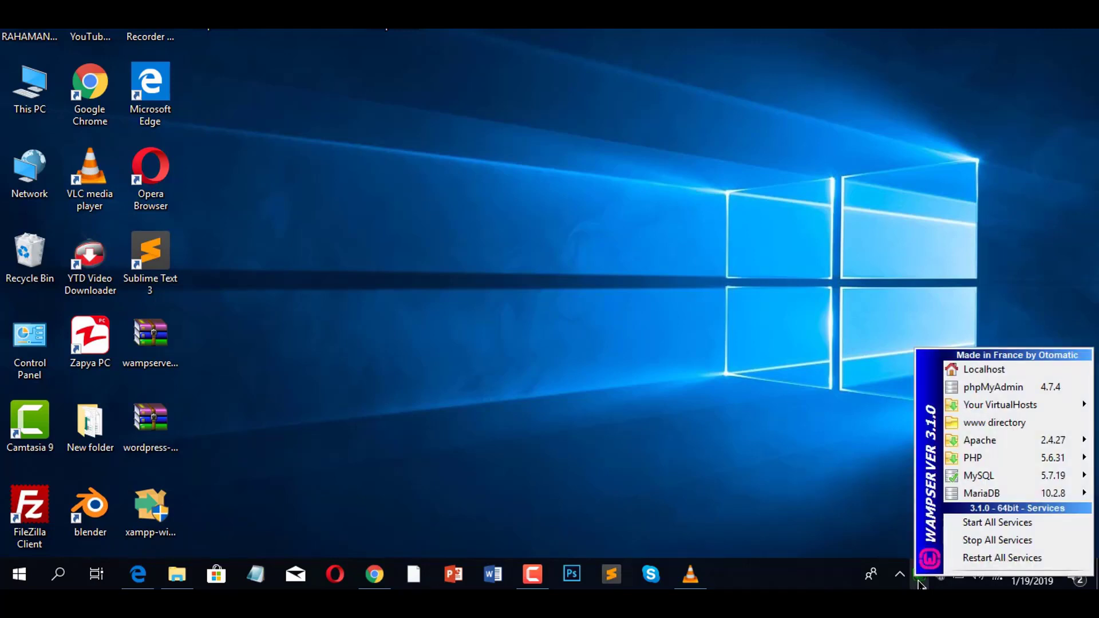
click(917, 578)
click(918, 577)
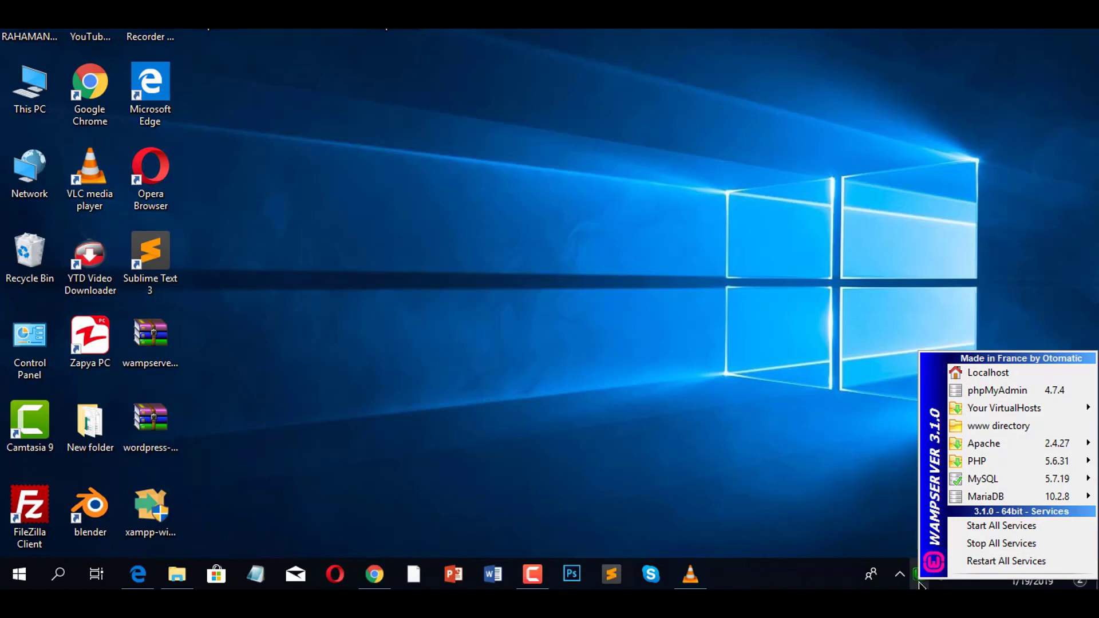
click(919, 582)
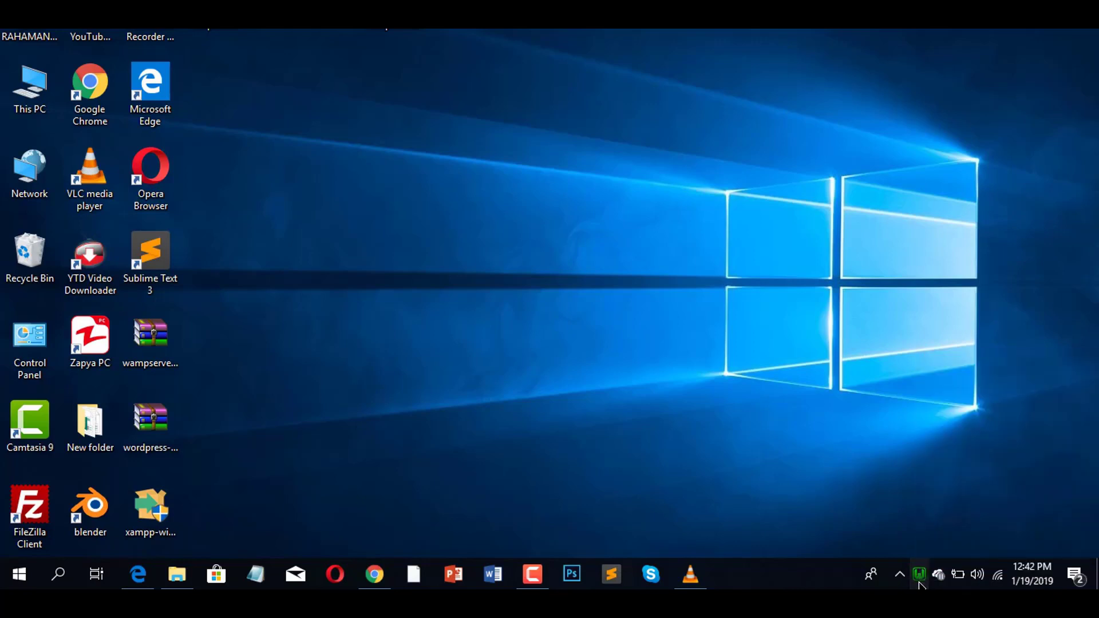
click(918, 582)
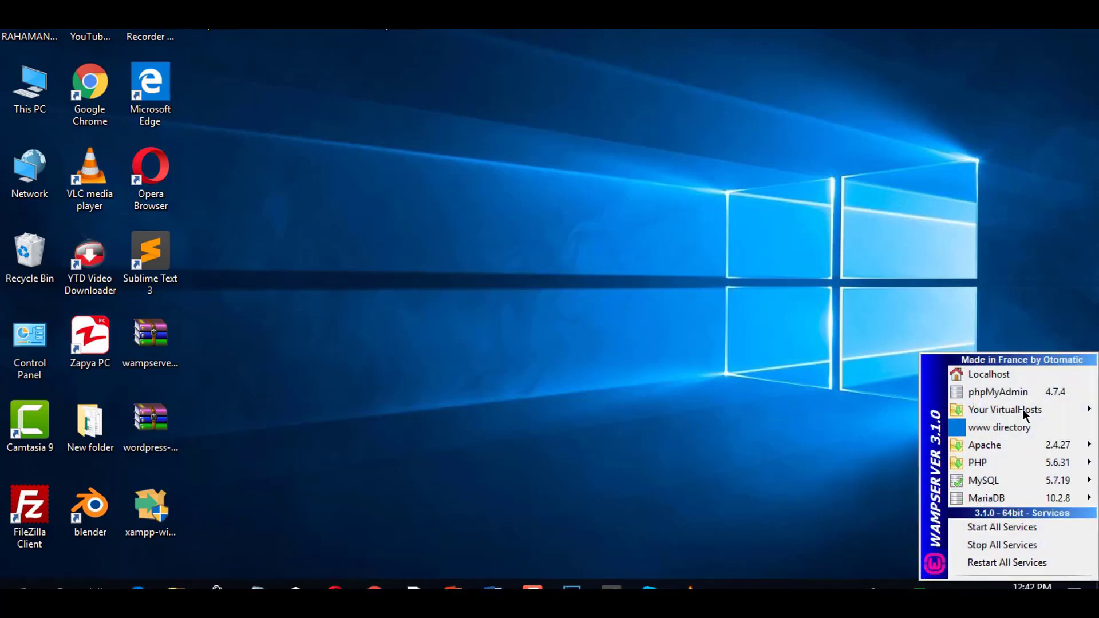
click(1035, 375)
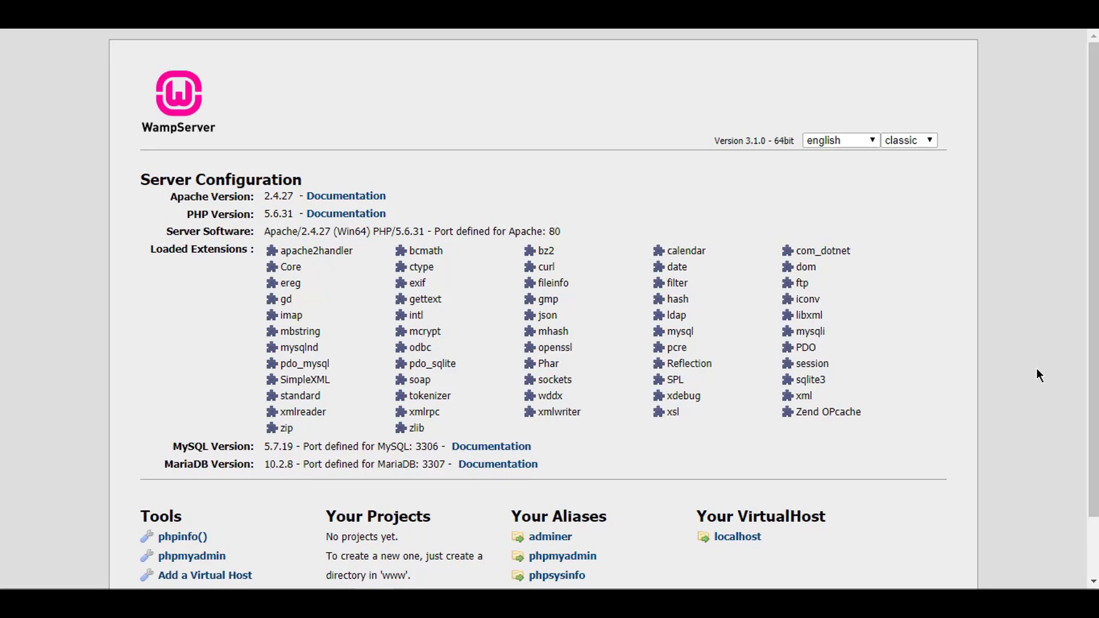
Follow the phpmyadmin link under Tools on the localhost page
scroll(1095, 231, down, 2)
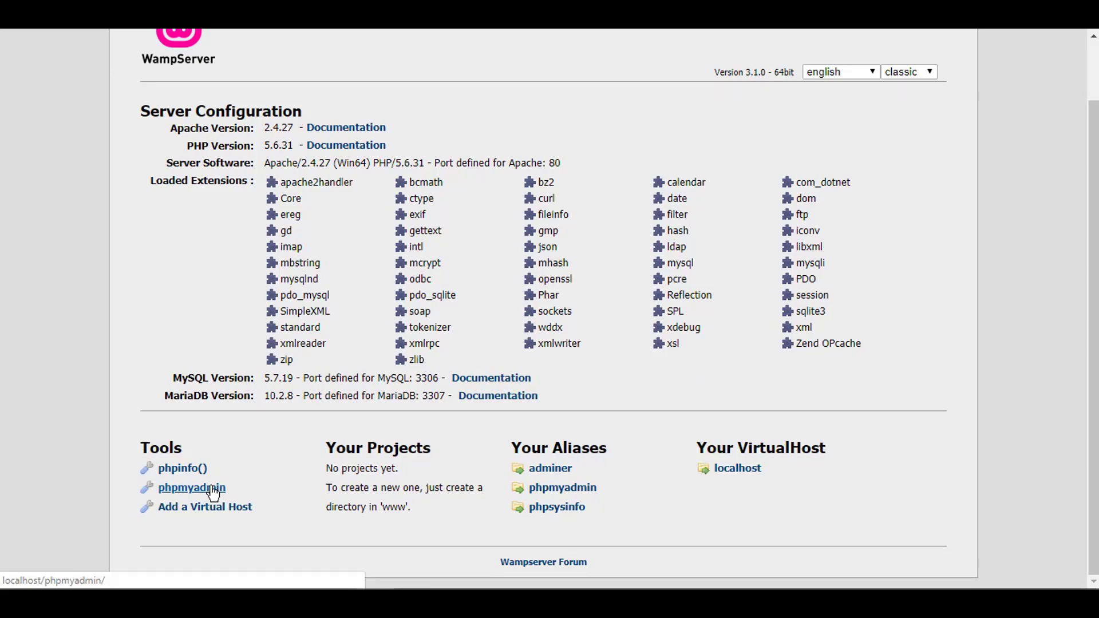
click(214, 493)
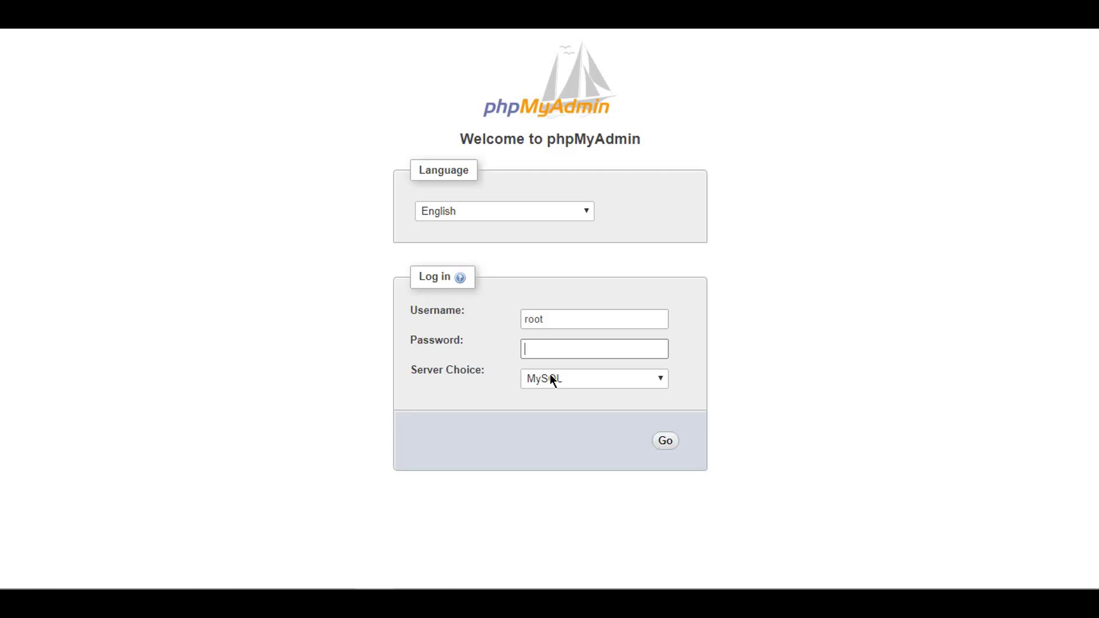
Log in to phpMyAdmin as root with no password, keeping MySQL as the server choice
click(551, 380)
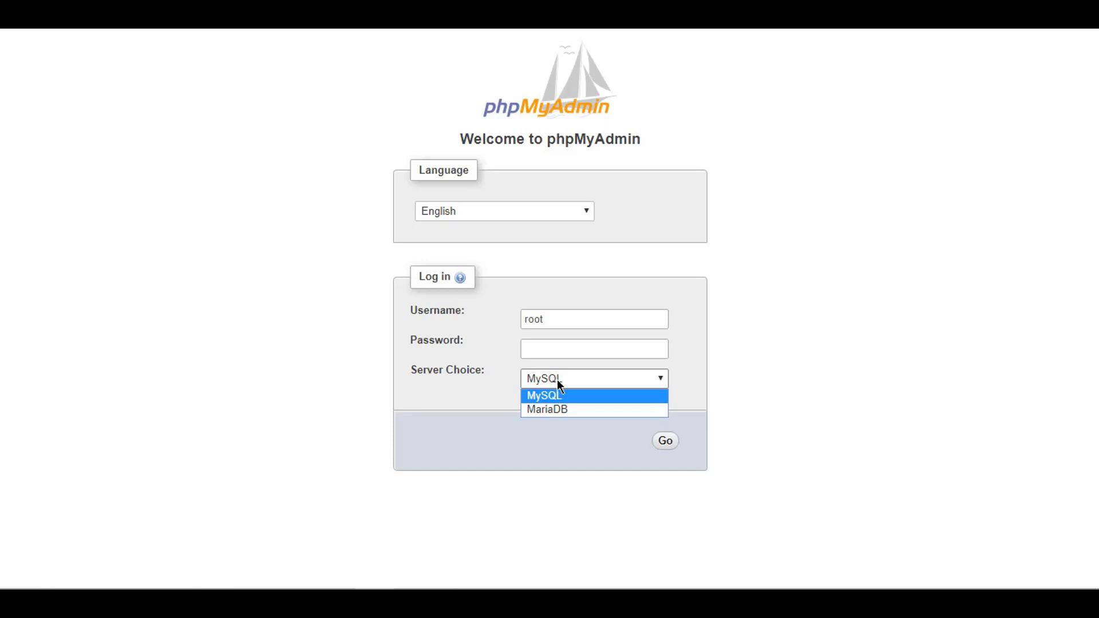
click(593, 382)
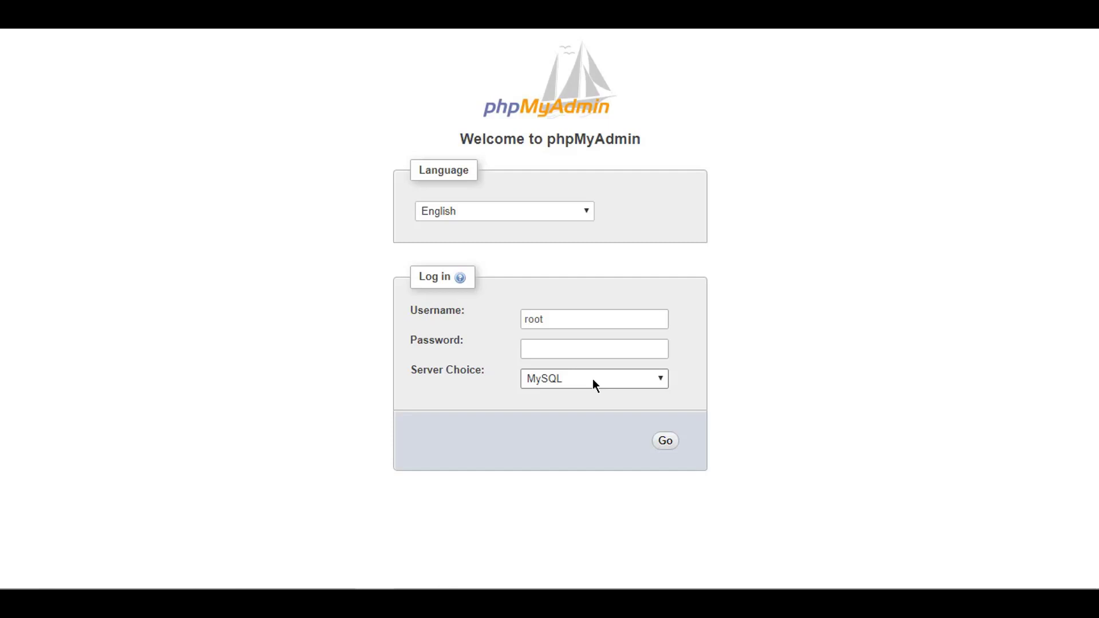
click(667, 447)
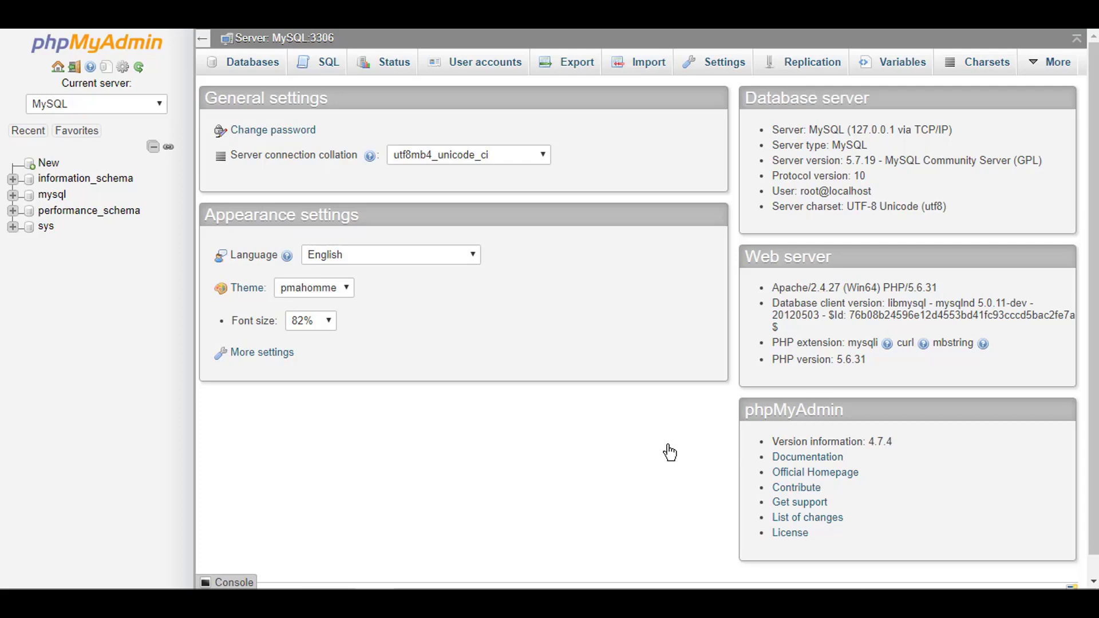
Create a new database named 'wpdatabase' in phpMyAdmin
click(48, 165)
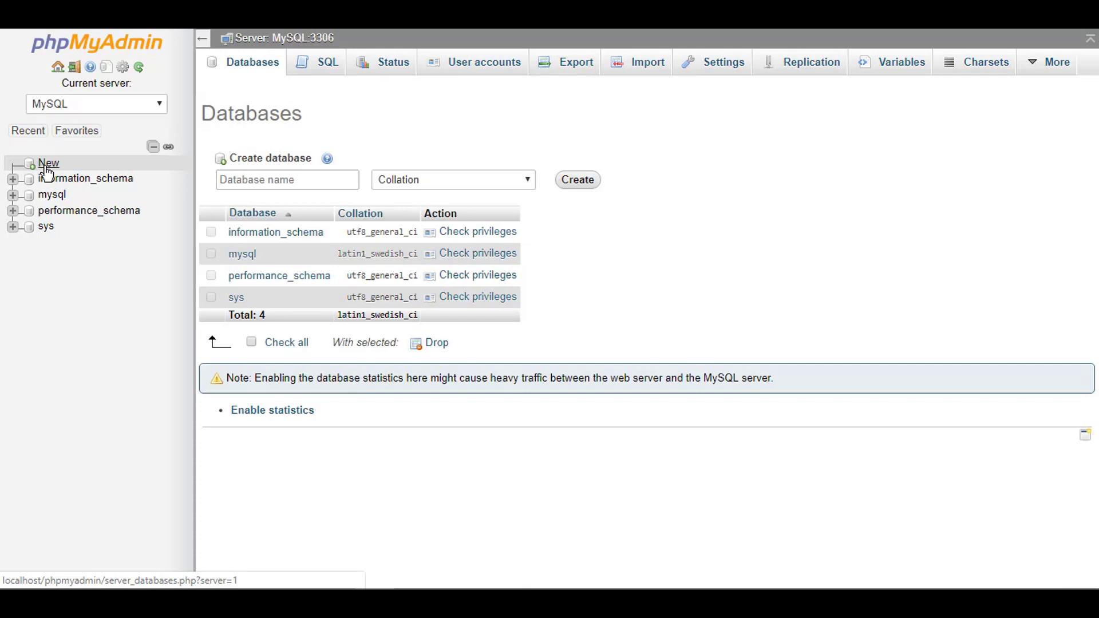
click(283, 179)
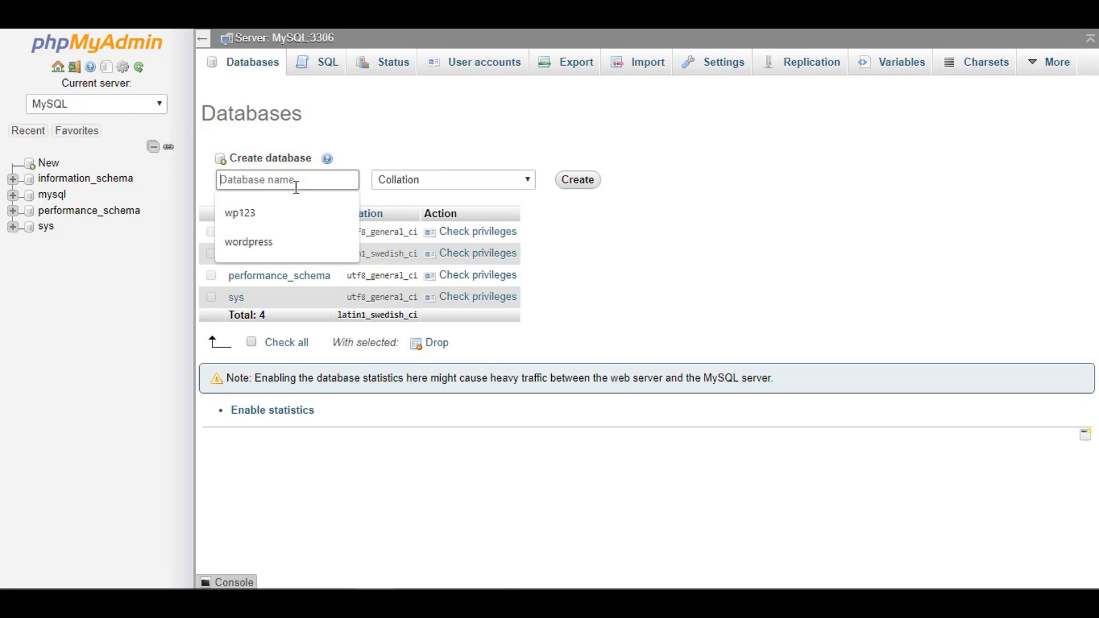
text(wpda)
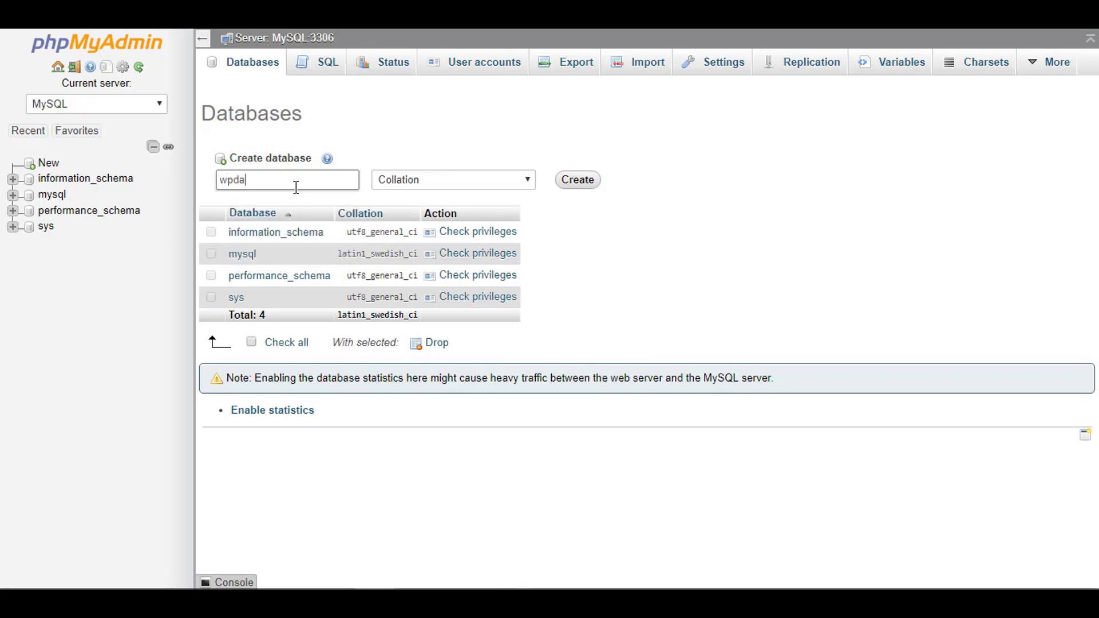
text(tabase)
click(578, 180)
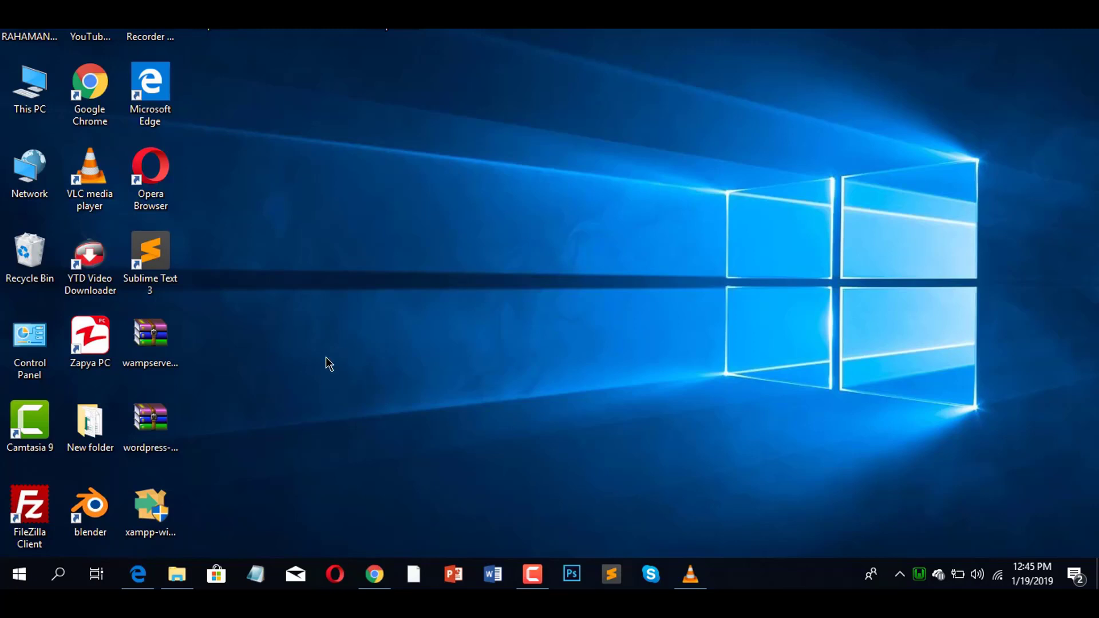
Extract the wordpress folder from wordpress-5.0.3.zip in WinRAR, then close the archive
double_click(172, 425)
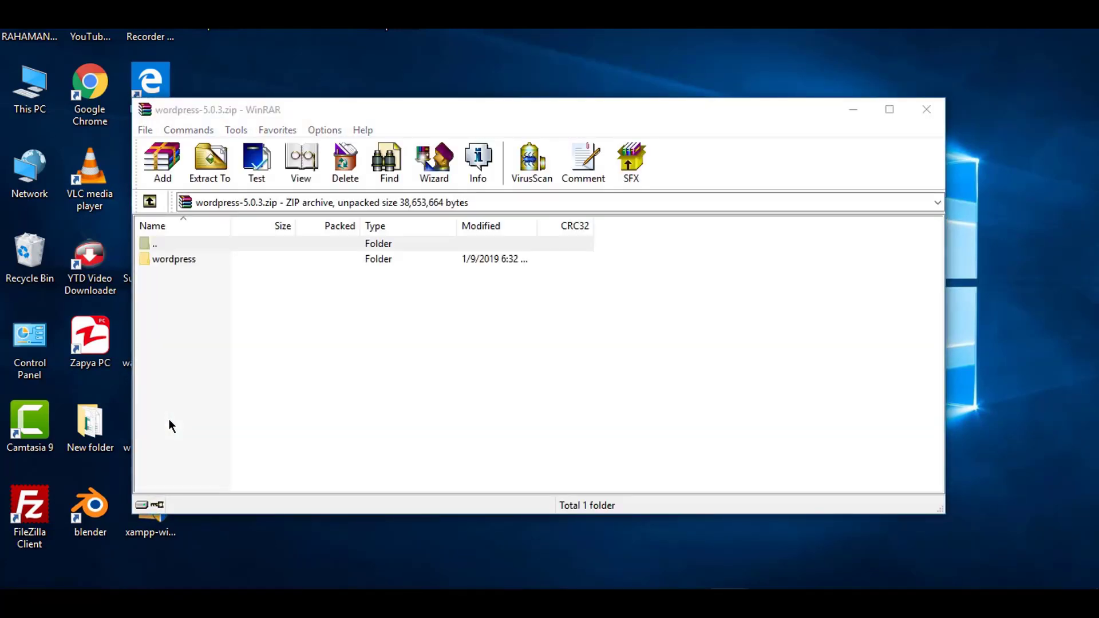
double_click(187, 258)
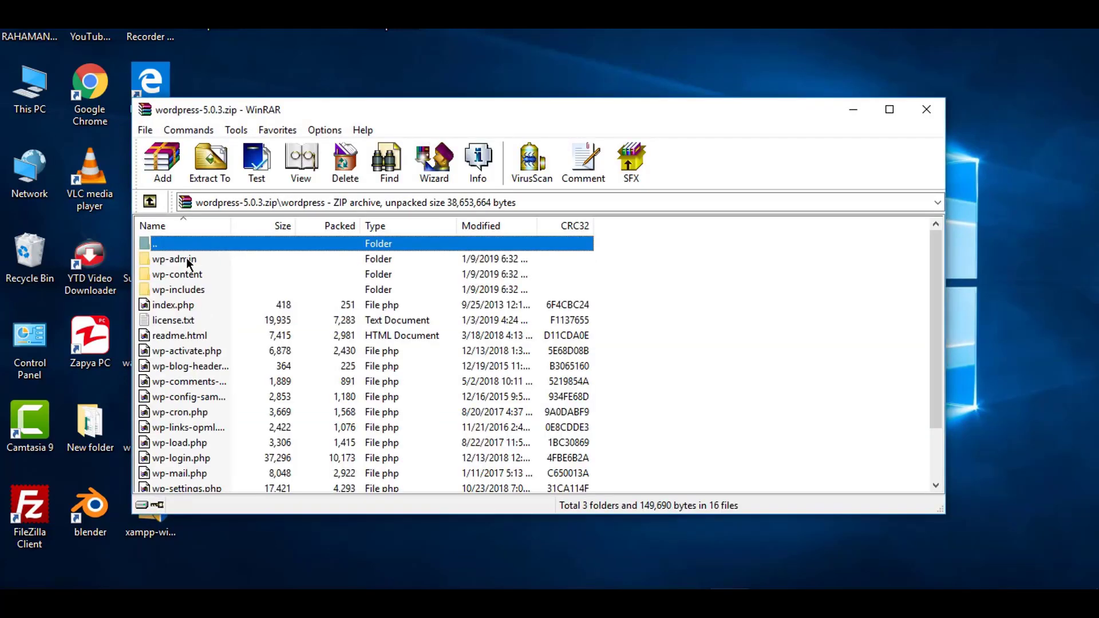
click(149, 201)
drag(169, 257, 532, 30)
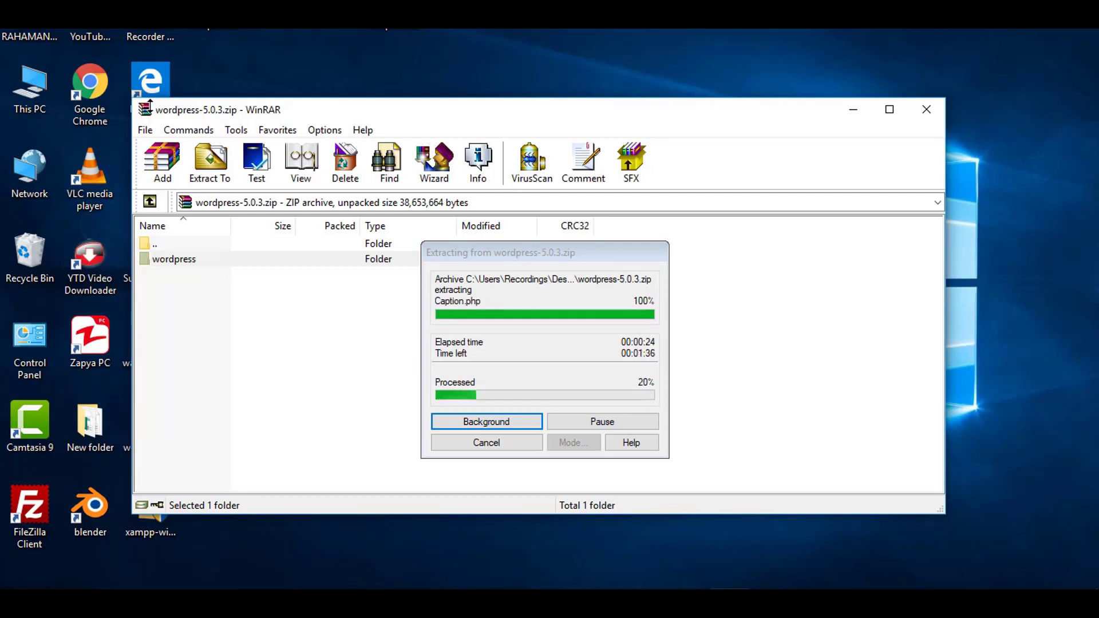
click(51, 94)
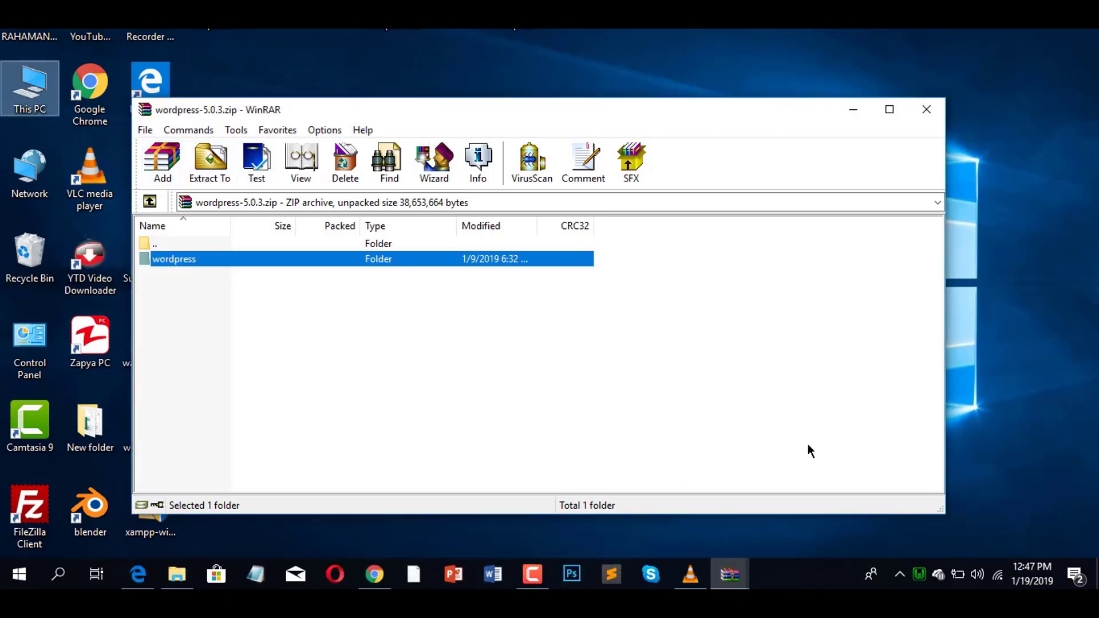
key(Up)
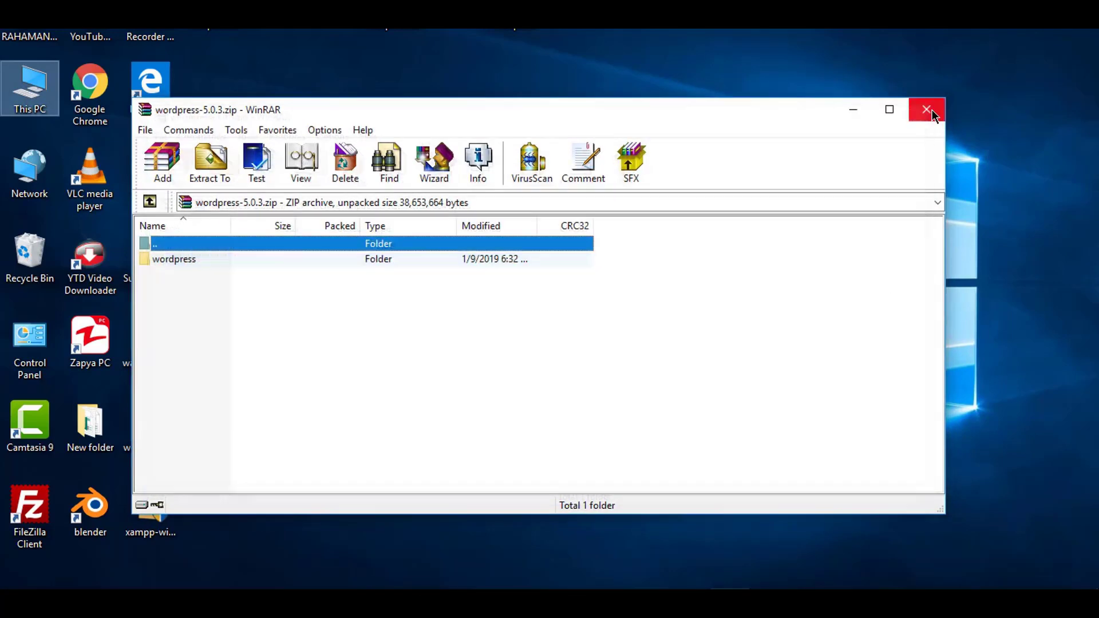
click(932, 112)
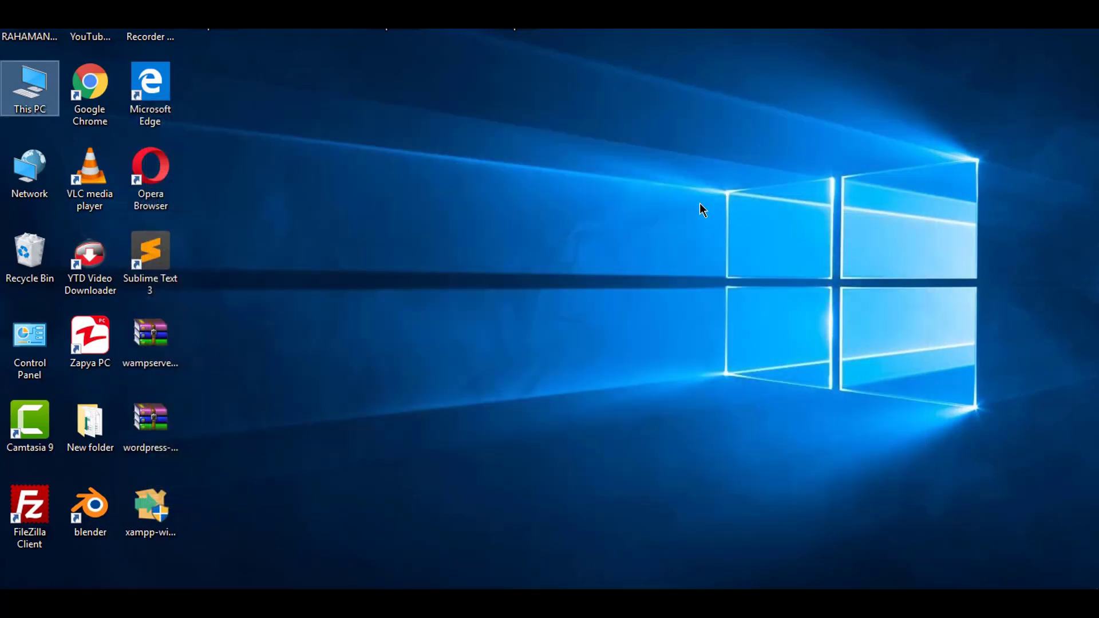
double_click(37, 102)
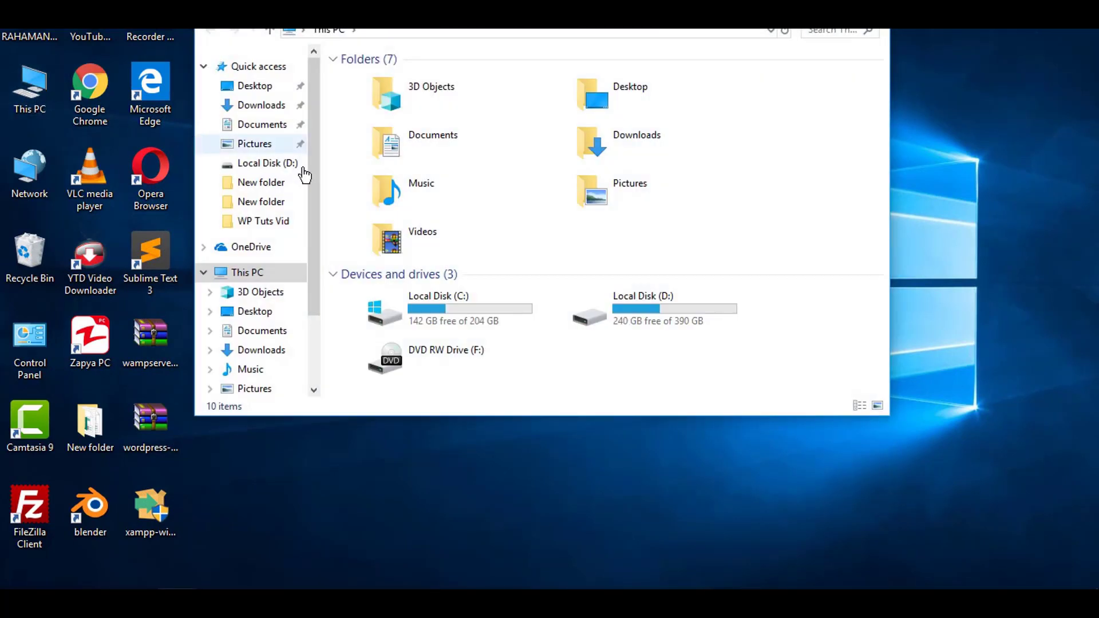
double_click(483, 314)
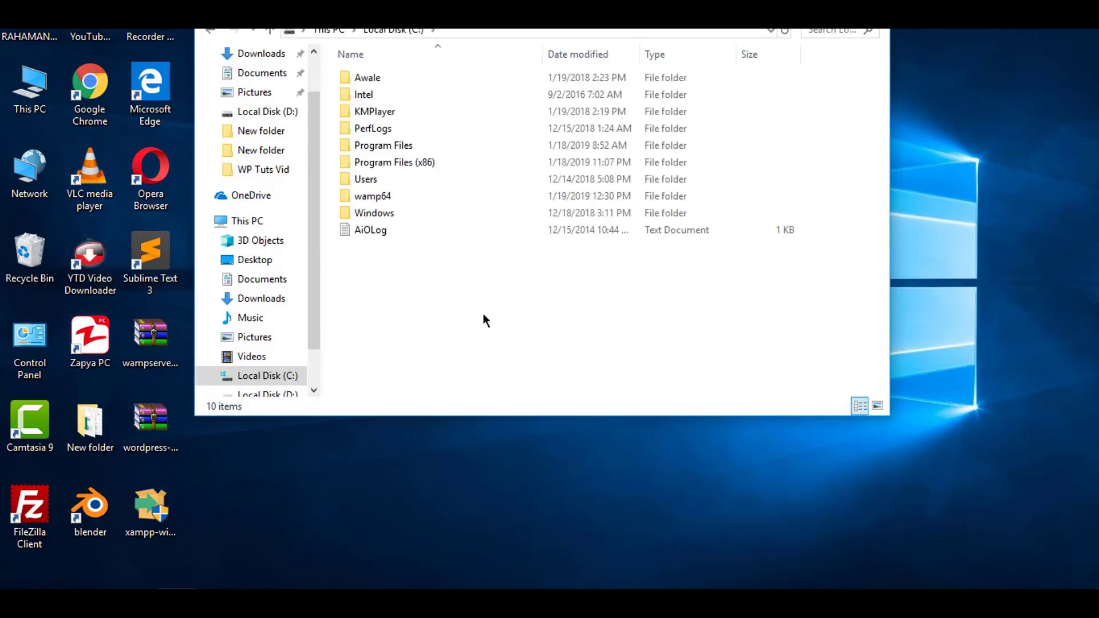
double_click(449, 197)
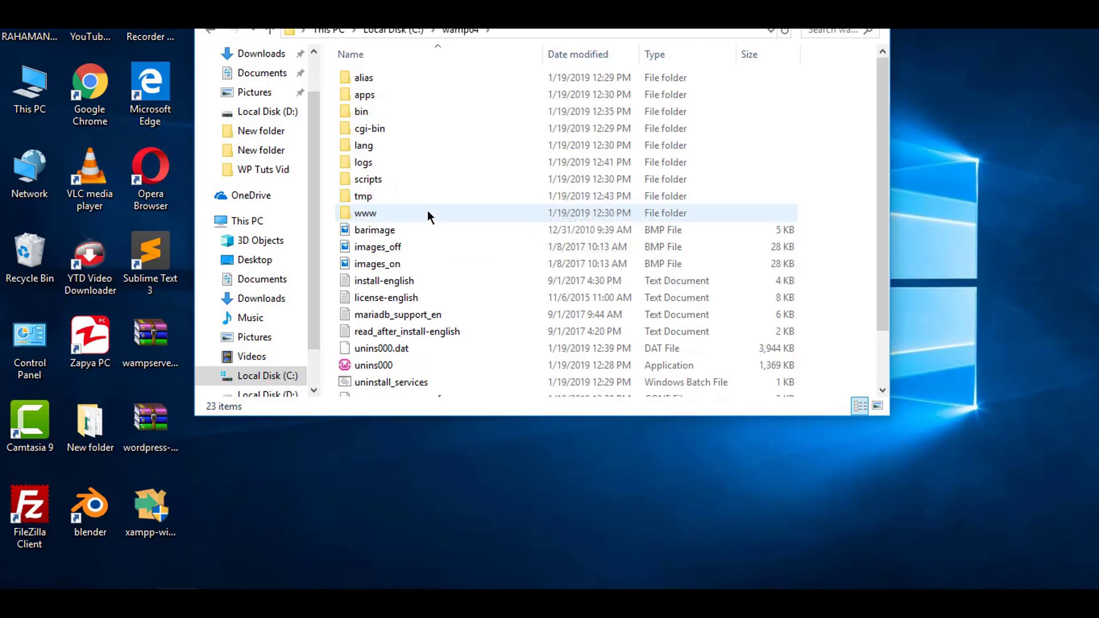
mouse_move(386, 218)
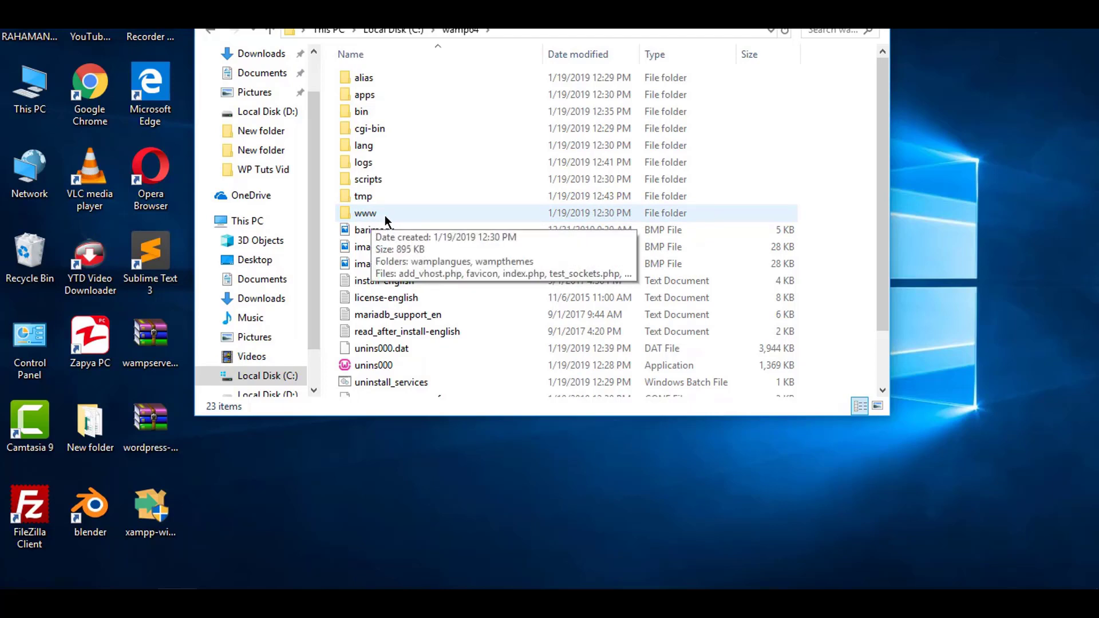
double_click(385, 215)
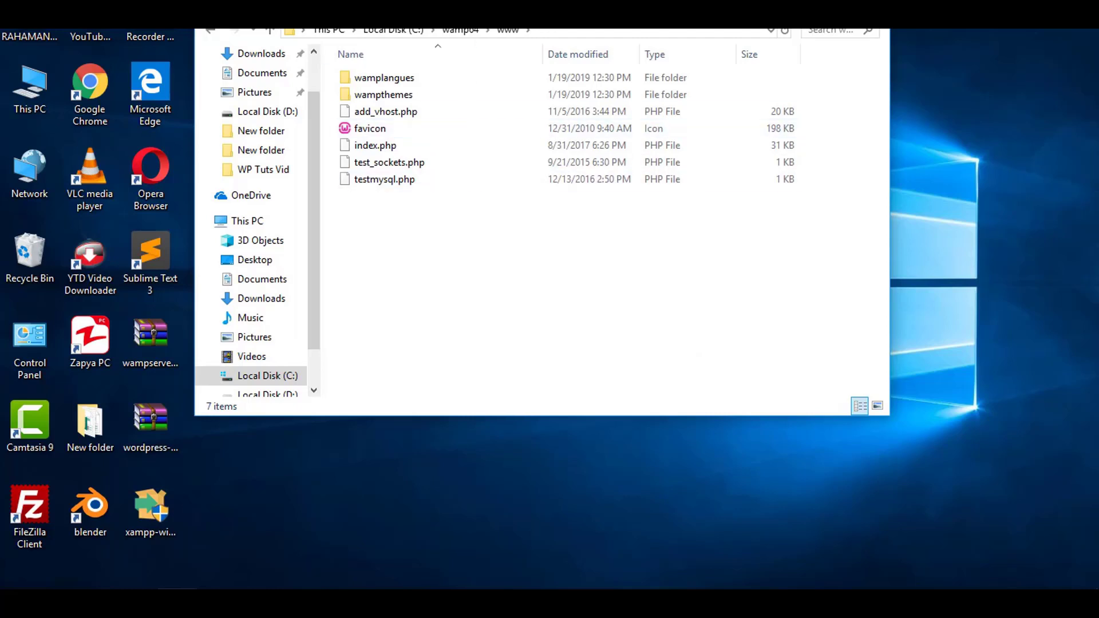
drag(464, 28, 539, 86)
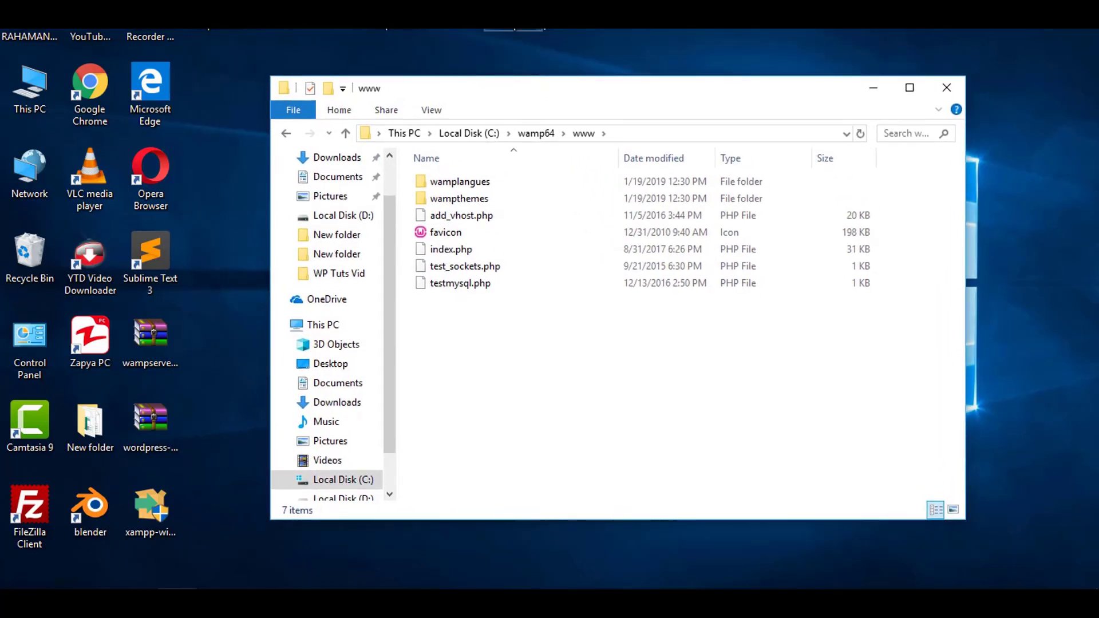
drag(515, 28, 521, 324)
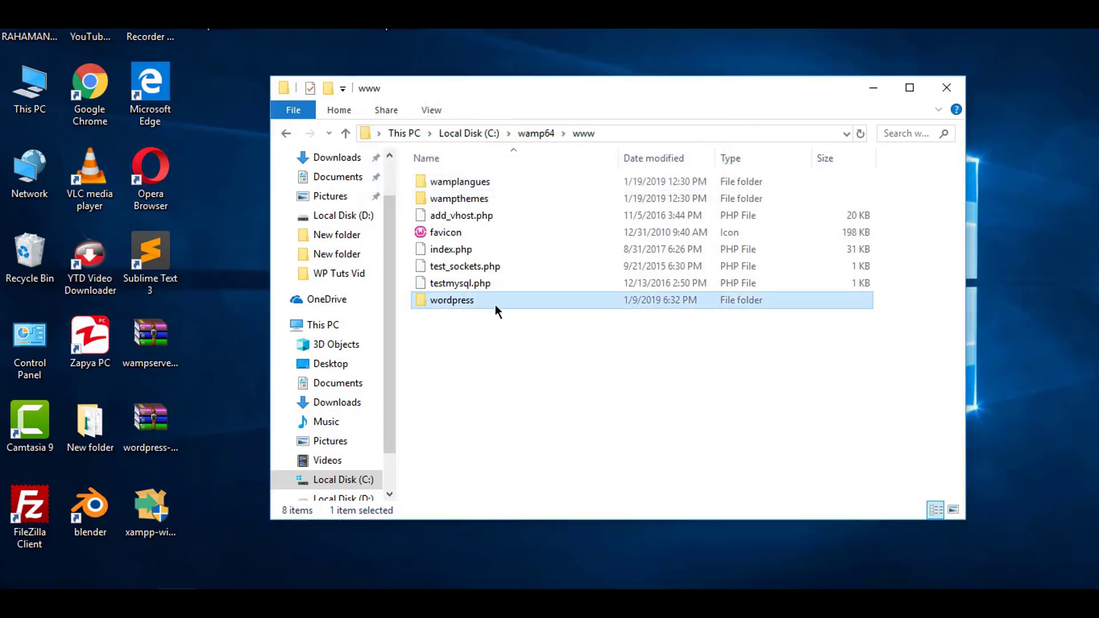
Open wp-config-sample.php from the wordpress folder in Sublime Text
double_click(469, 303)
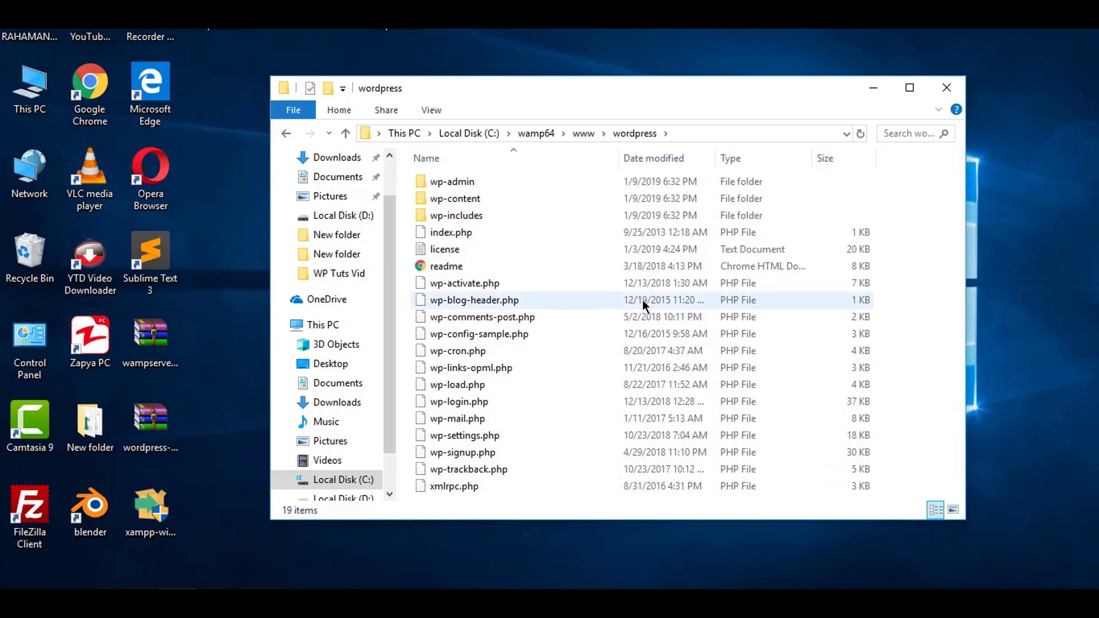
click(623, 337)
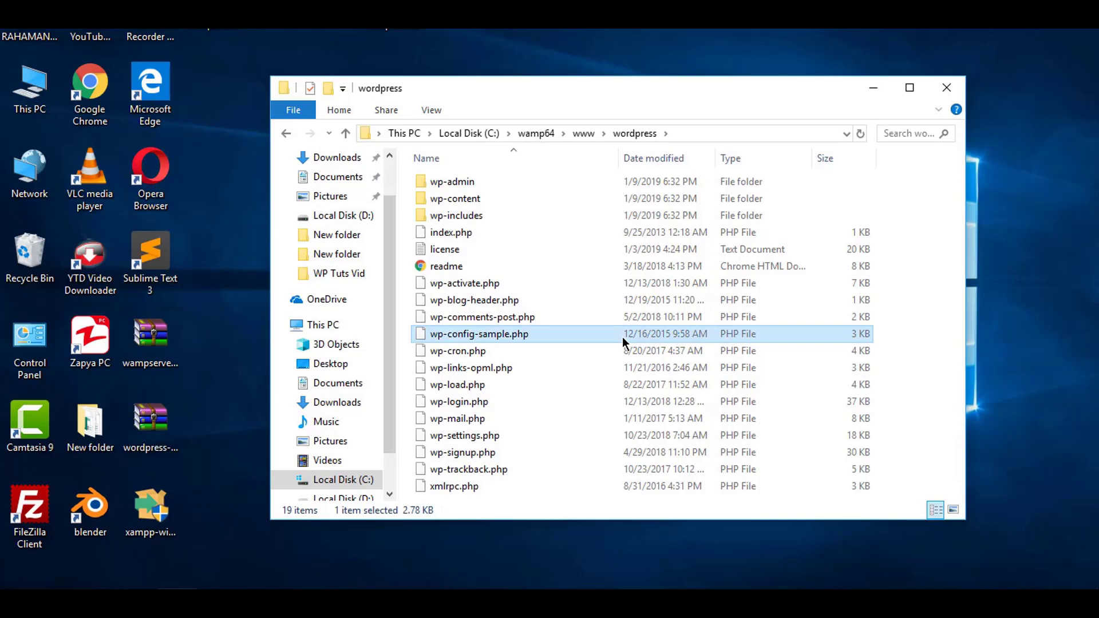
right_click(622, 337)
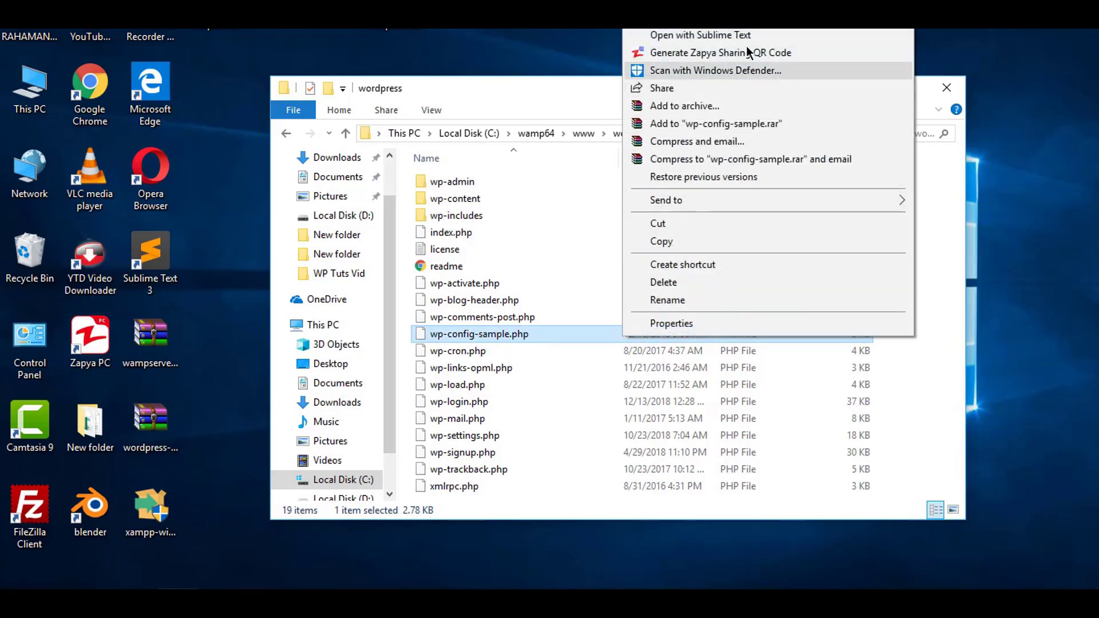
click(745, 39)
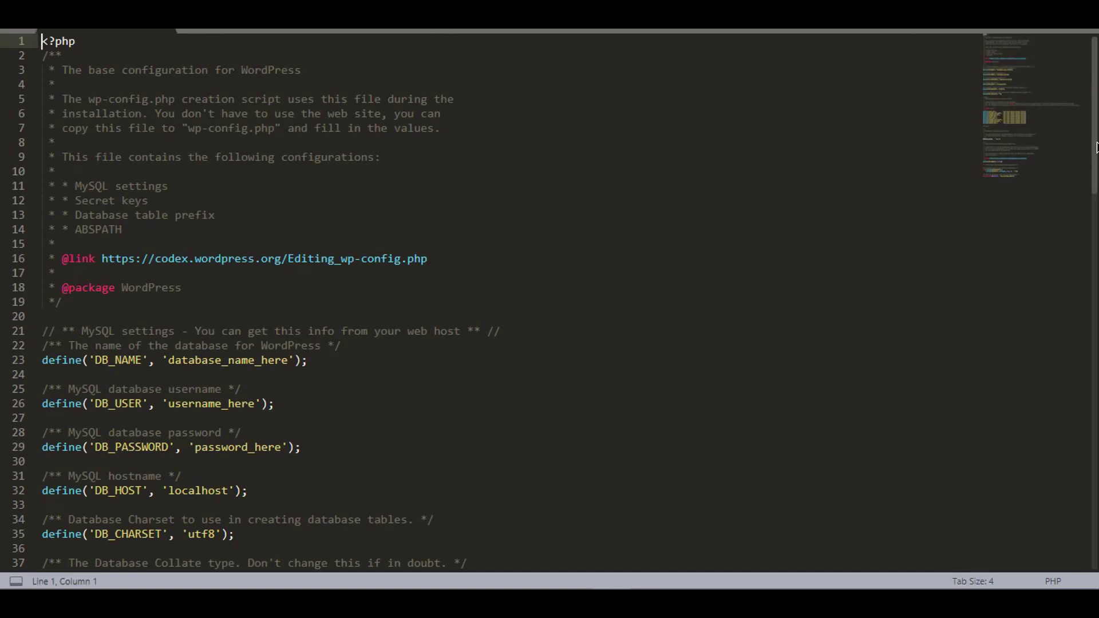
Set DB_NAME to 'wpdatabase' in wp-config-sample.php
scroll(1094, 147, down, 5)
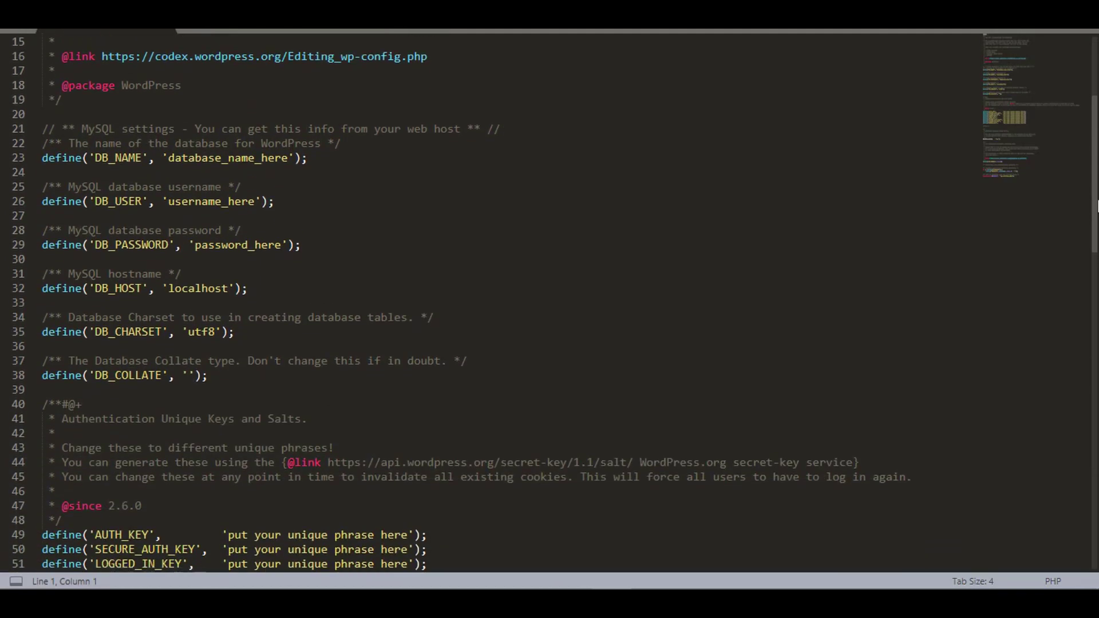
click(292, 163)
key(Left)
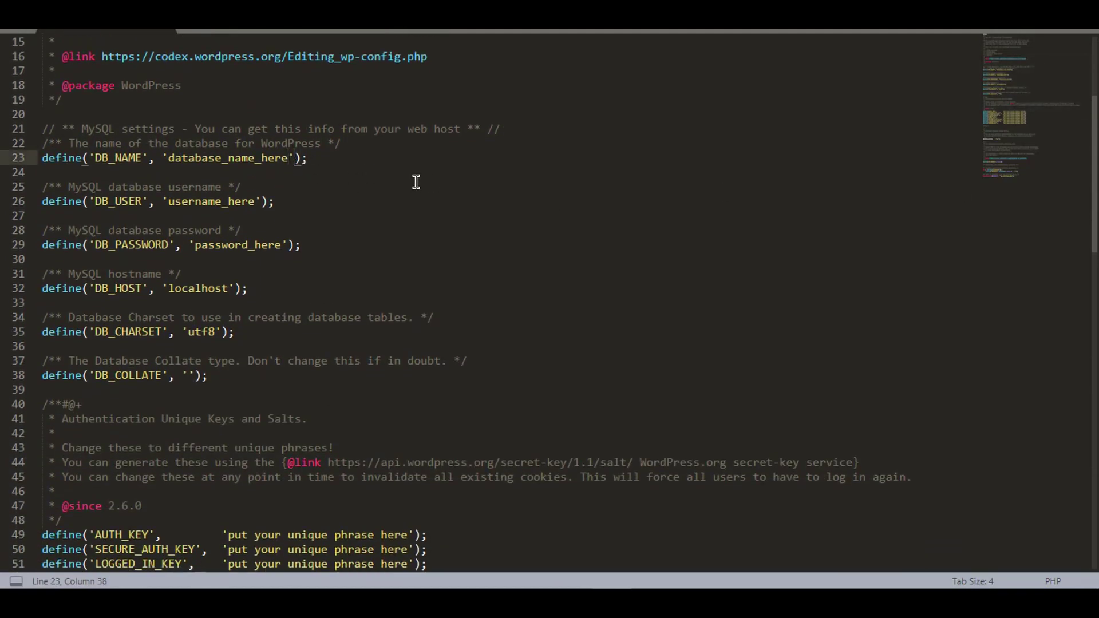
key(BackSpace)
key(BackSpace)
key(BackSpace)
key(BackSpace)
key(BackSpace)
key(BackSpace)
key(BackSpace)
key(BackSpace)
key(BackSpace)
key(BackSpace)
key(BackSpace)
key(BackSpace)
key(BackSpace)
key(BackSpace)
key(BackSpace)
key(BackSpace)
key(BackSpace)
key(BackSpace)
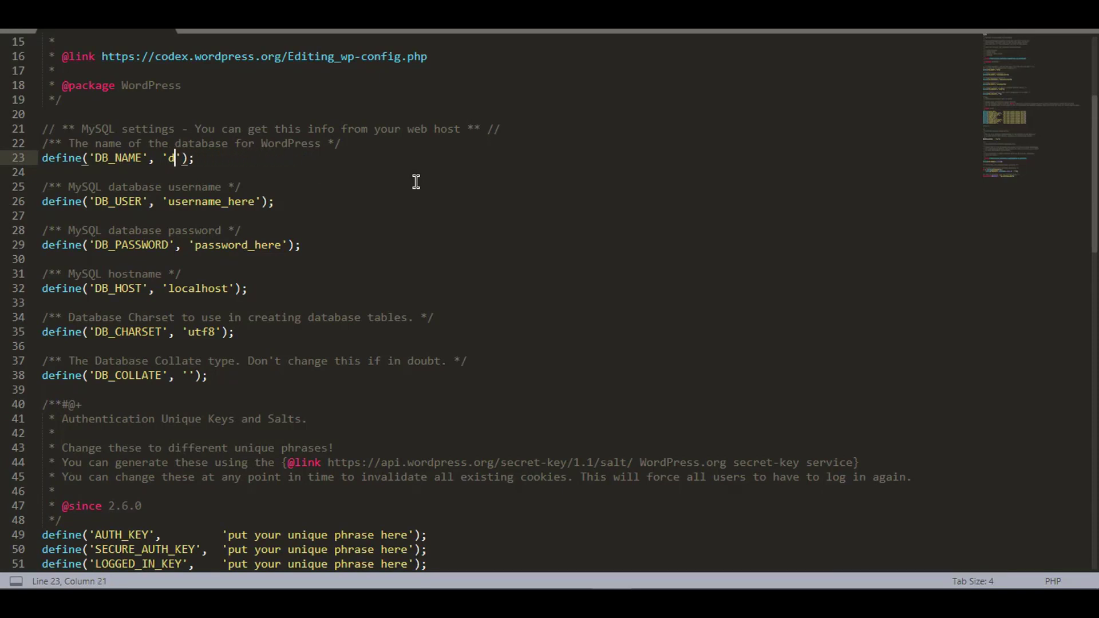
text(wp)
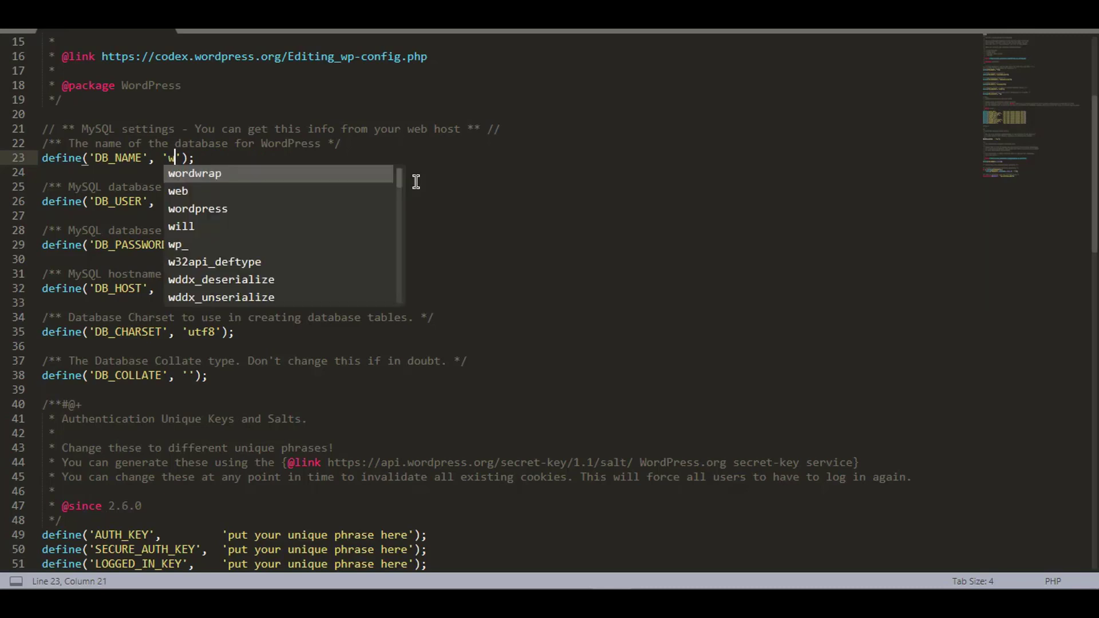
text(data)
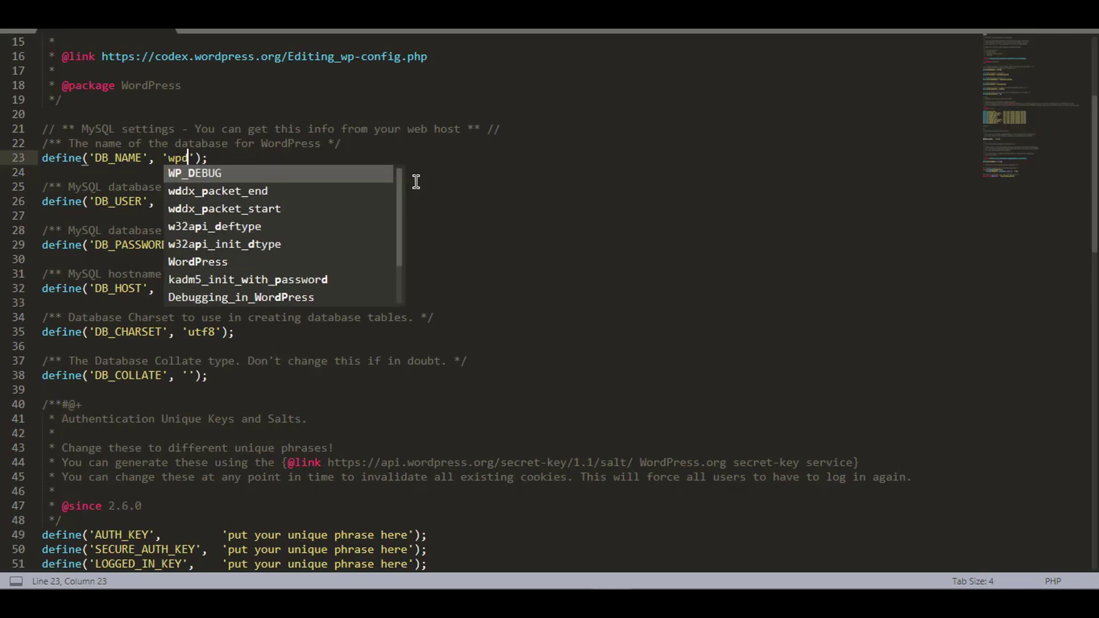
text(base)
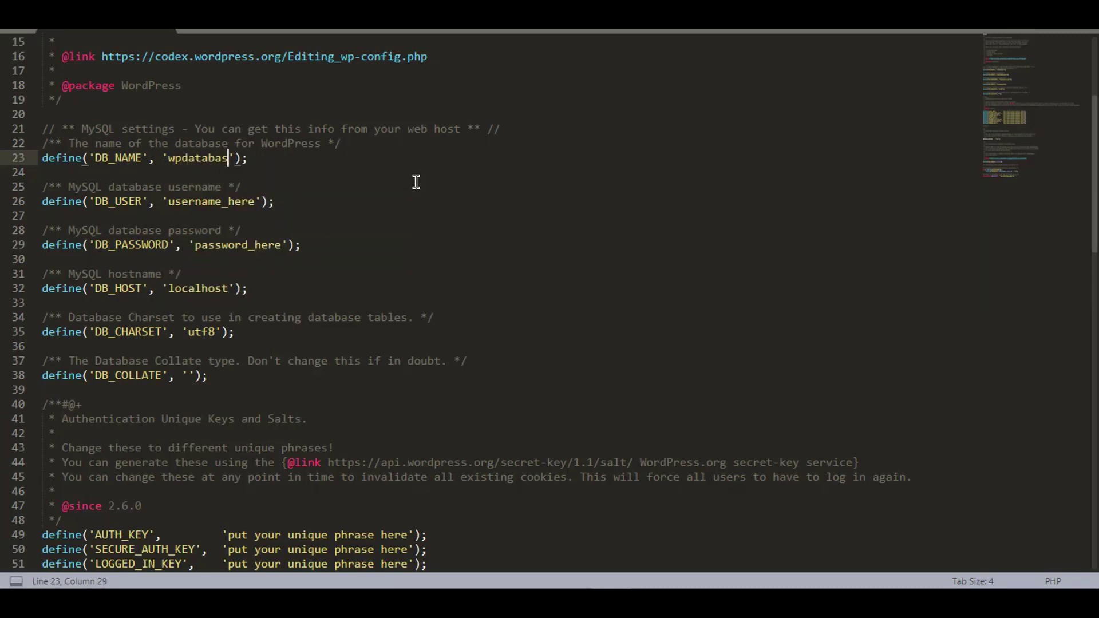
Set DB_USER to 'root'
click(255, 205)
key(BackSpace)
key(BackSpace)
key(BackSpace)
key(BackSpace)
key(BackSpace)
key(BackSpace)
key(BackSpace)
key(BackSpace)
key(BackSpace)
key(BackSpace)
key(BackSpace)
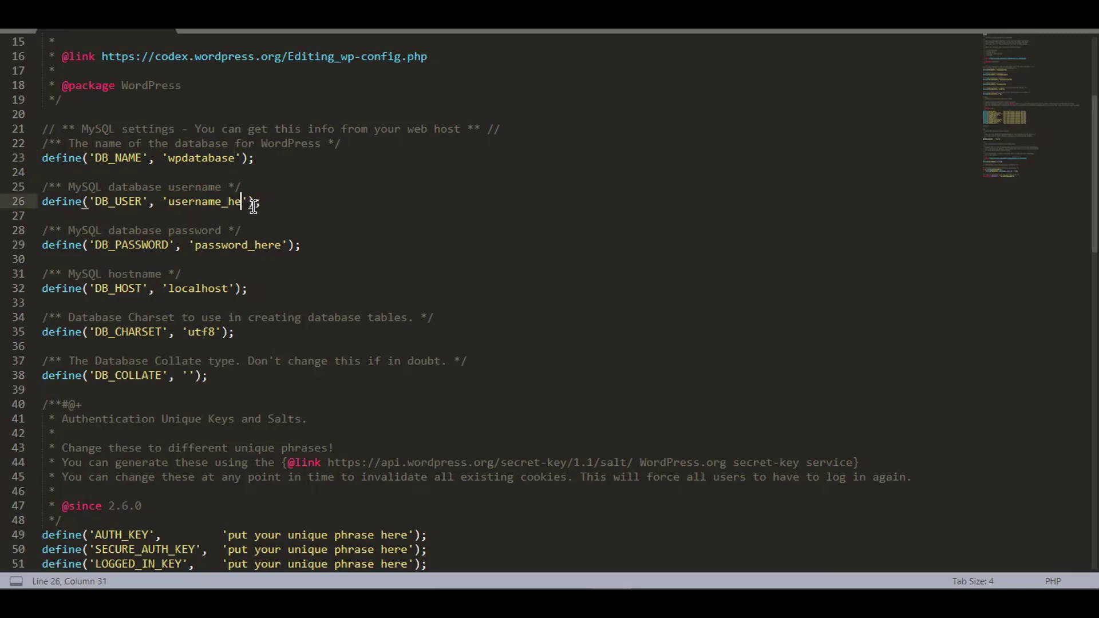
key(BackSpace)
key(BackSpace)
key(BackSpace)
text(r)
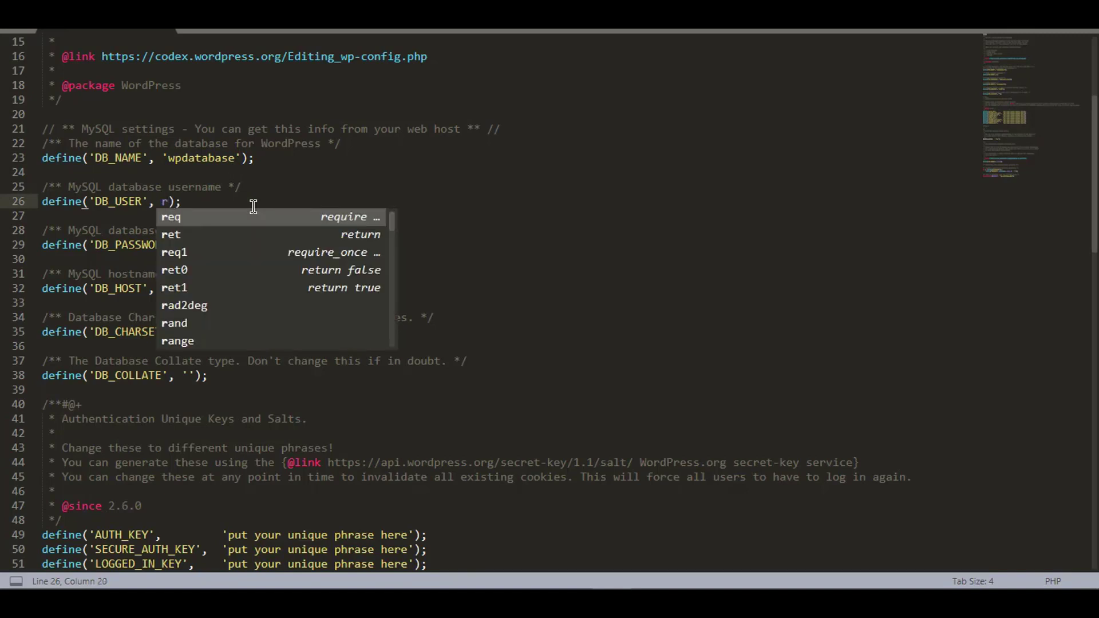
key(BackSpace)
text(')
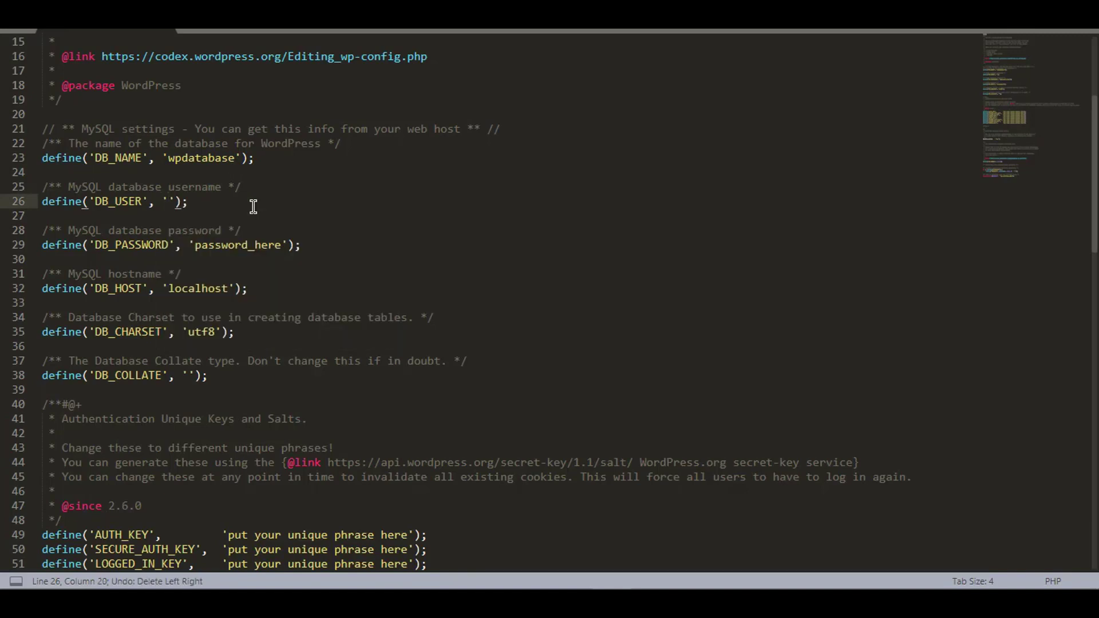
text(root)
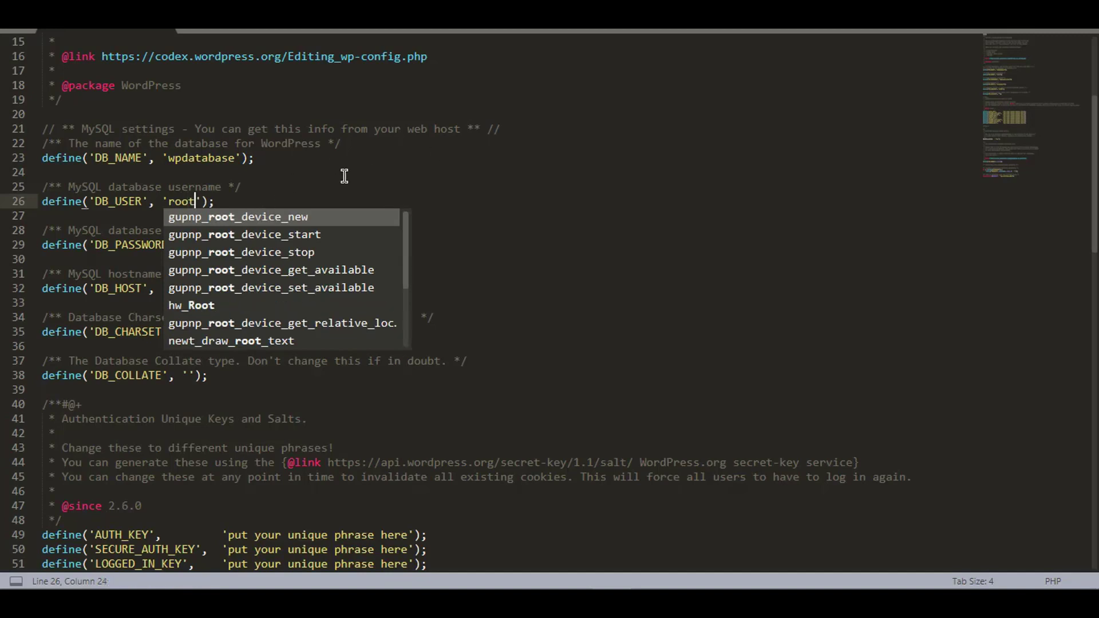
Clear the DB_PASSWORD value, save the file and close it
click(141, 231)
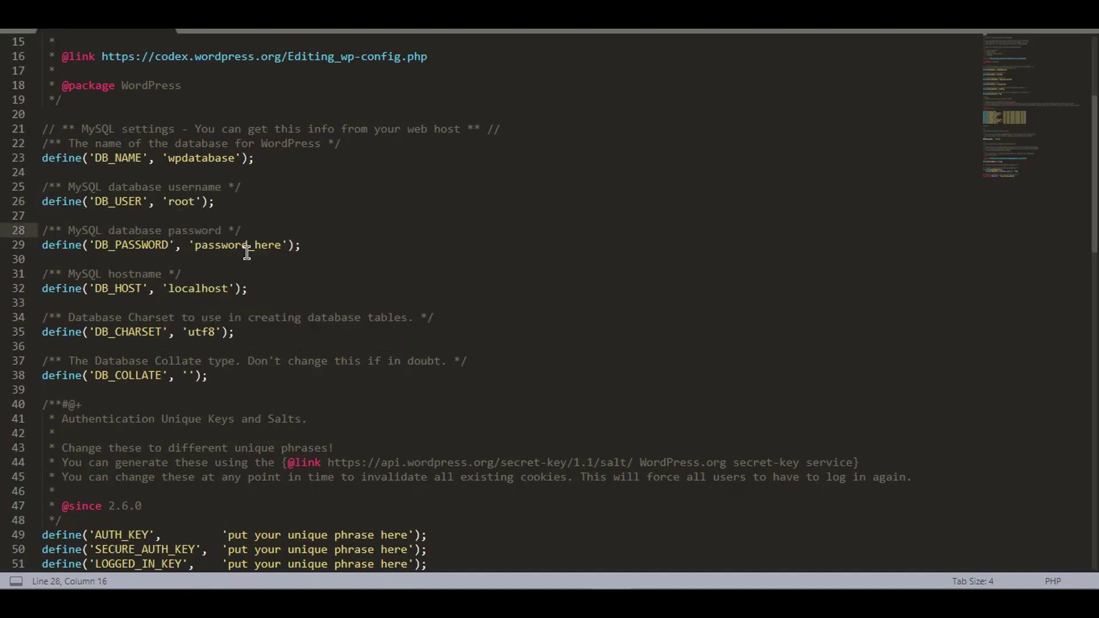
click(282, 245)
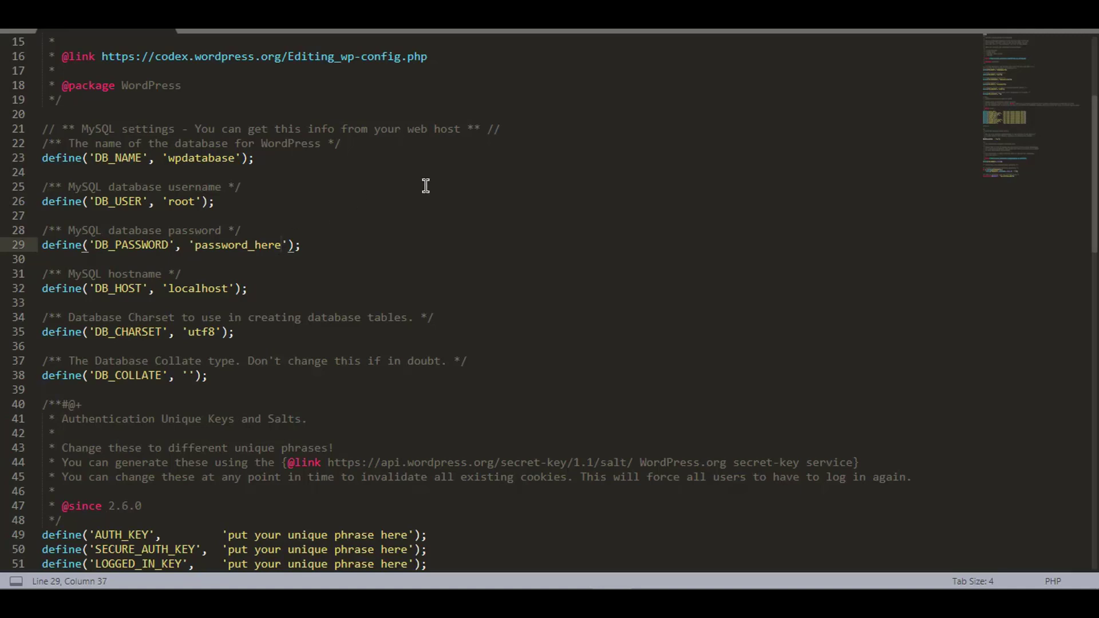
key(BackSpace)
key(BackSpace)
key(BackSpace)
key(BackSpace)
key(BackSpace)
key(BackSpace)
key(BackSpace)
key(BackSpace)
key(BackSpace)
key(BackSpace)
key(BackSpace)
key(BackSpace)
key(BackSpace)
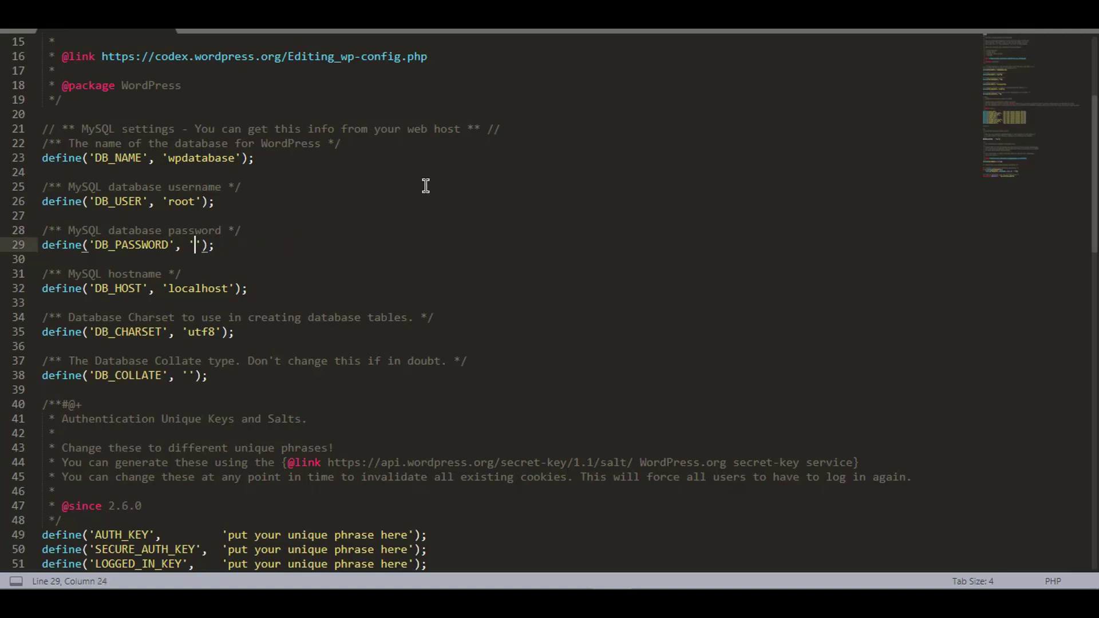
key(alt+f)
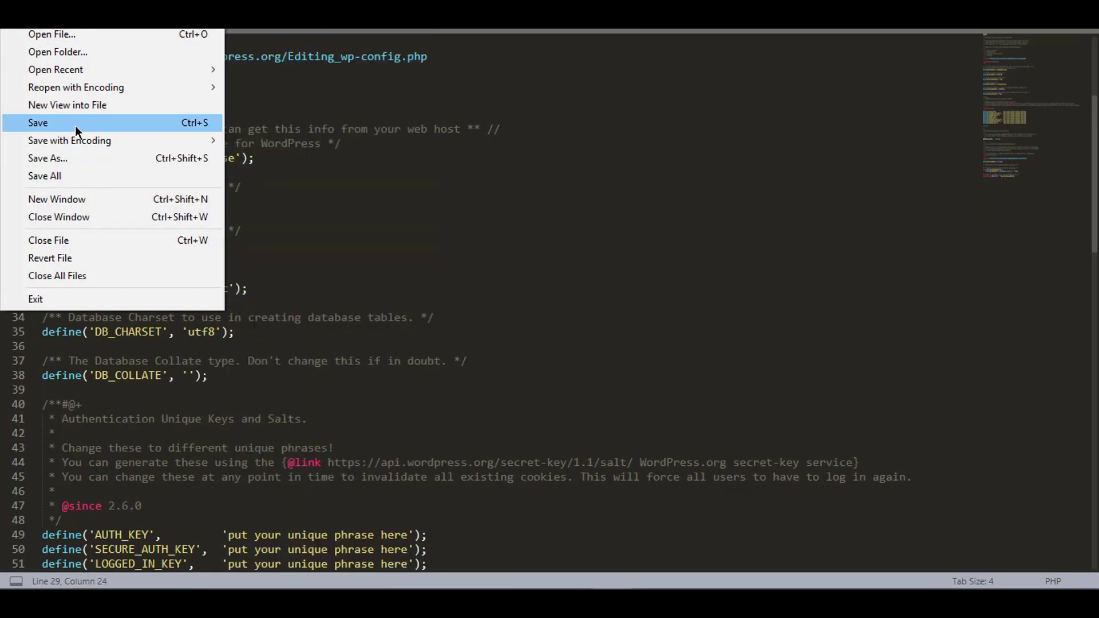
click(74, 125)
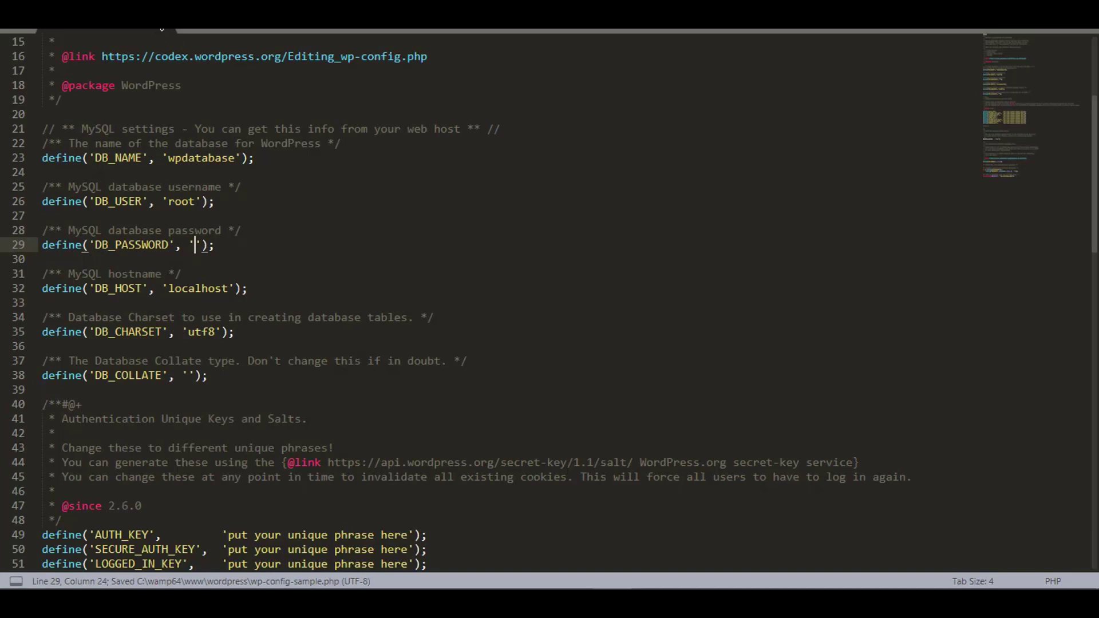
key(ctrl+n)
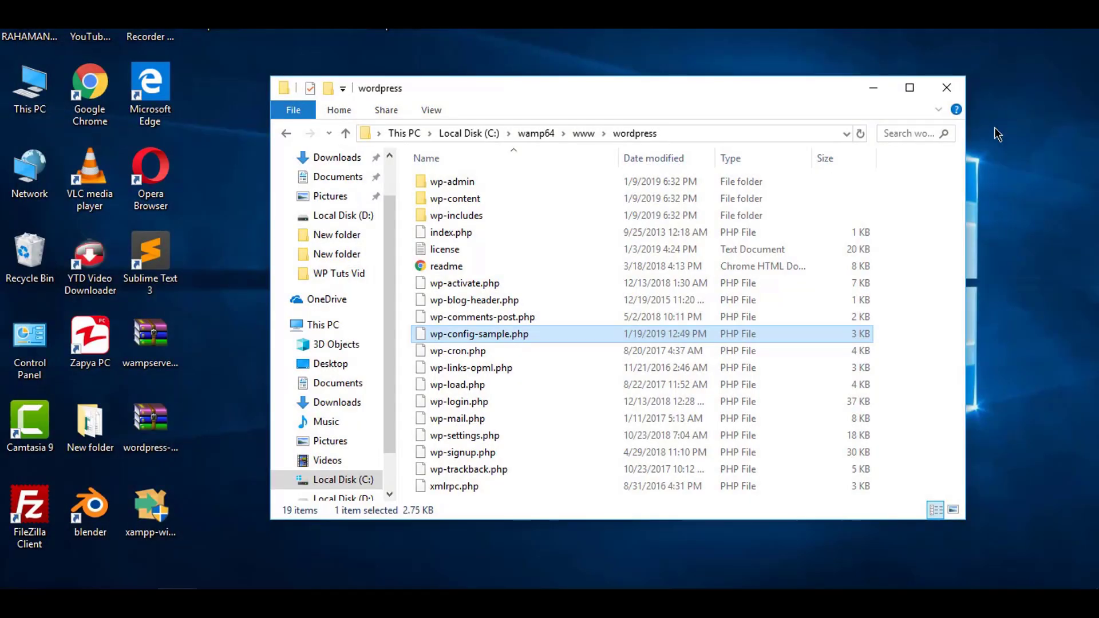
Close the file browser, restart all WampServer services, and reopen the WampServer menu
click(950, 90)
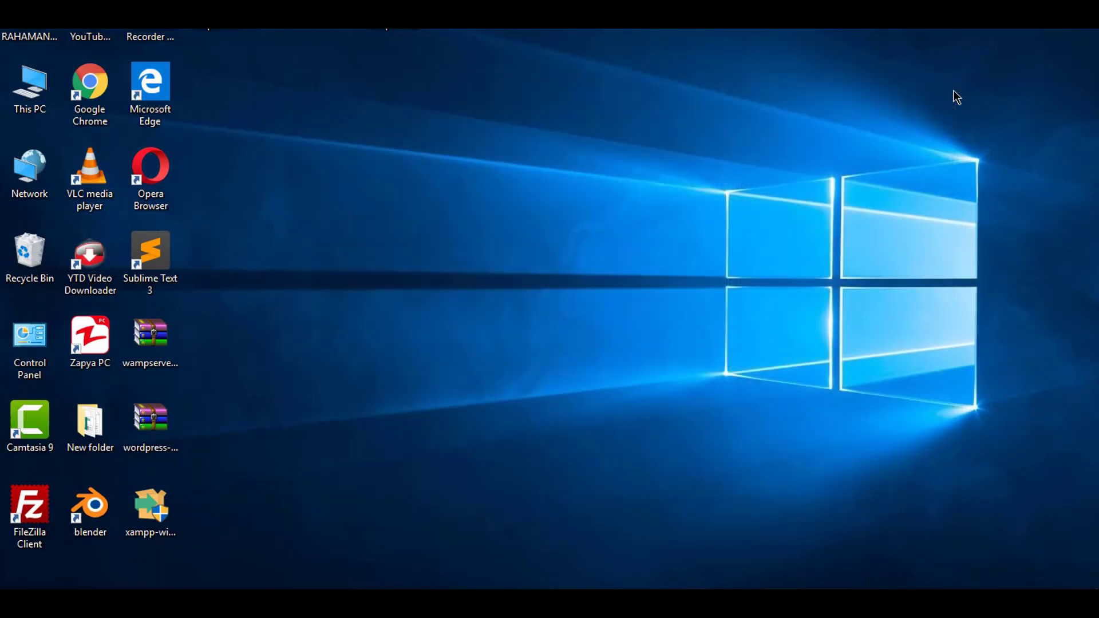
mouse_move(883, 584)
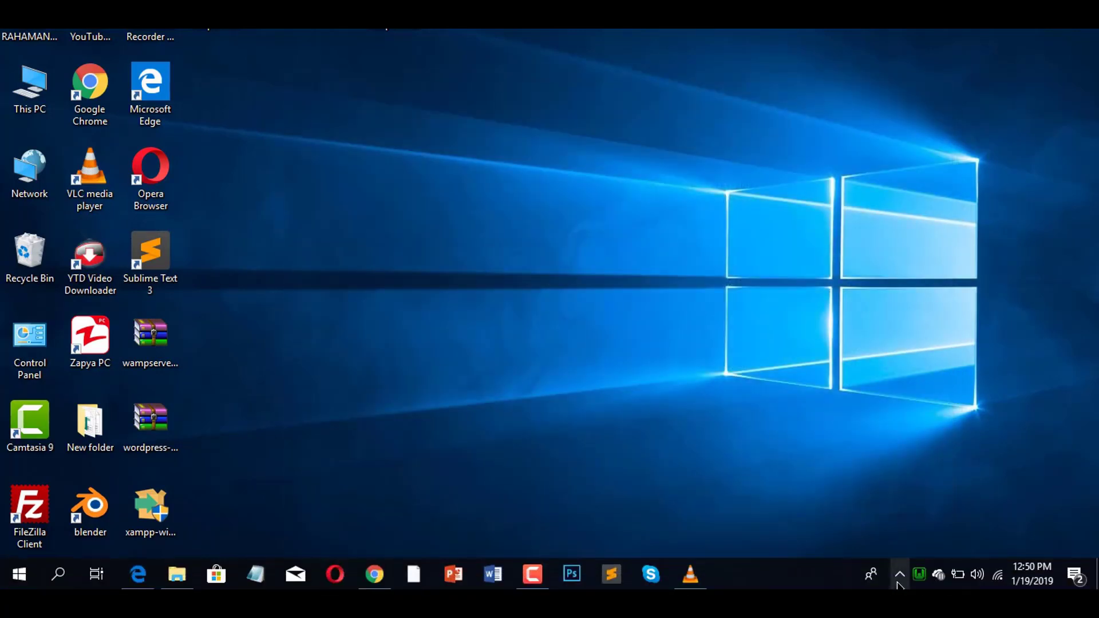
click(920, 578)
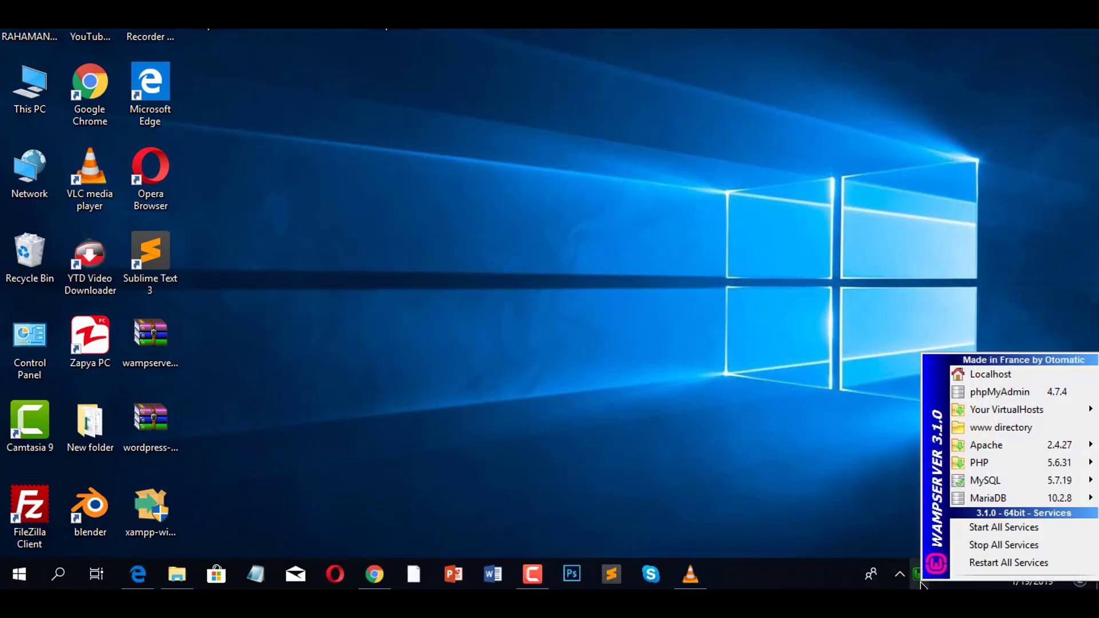
click(990, 563)
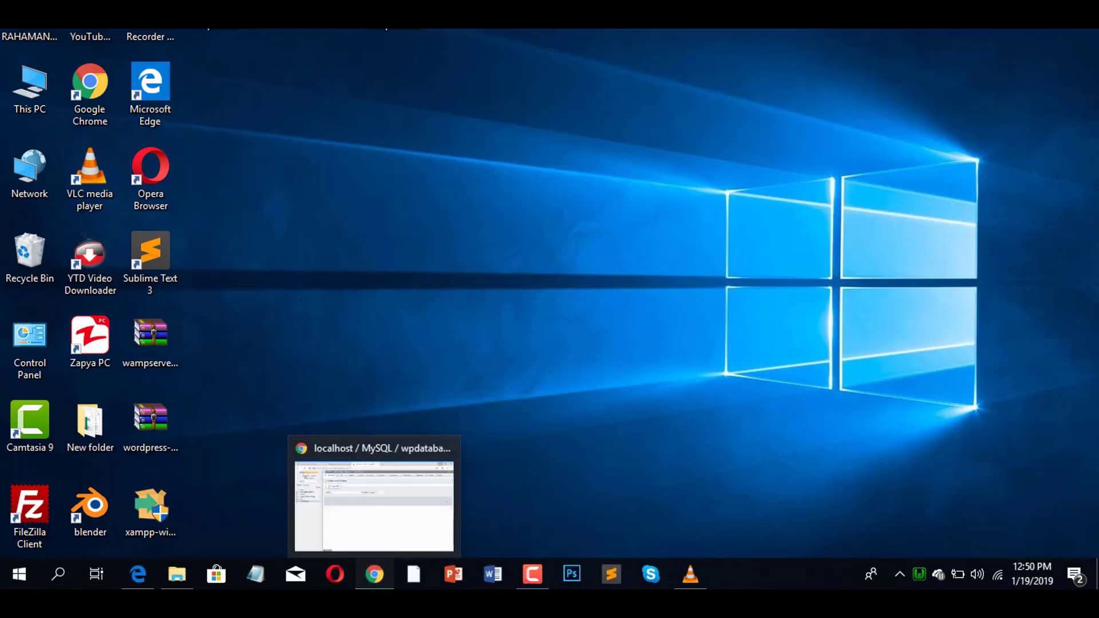
click(376, 569)
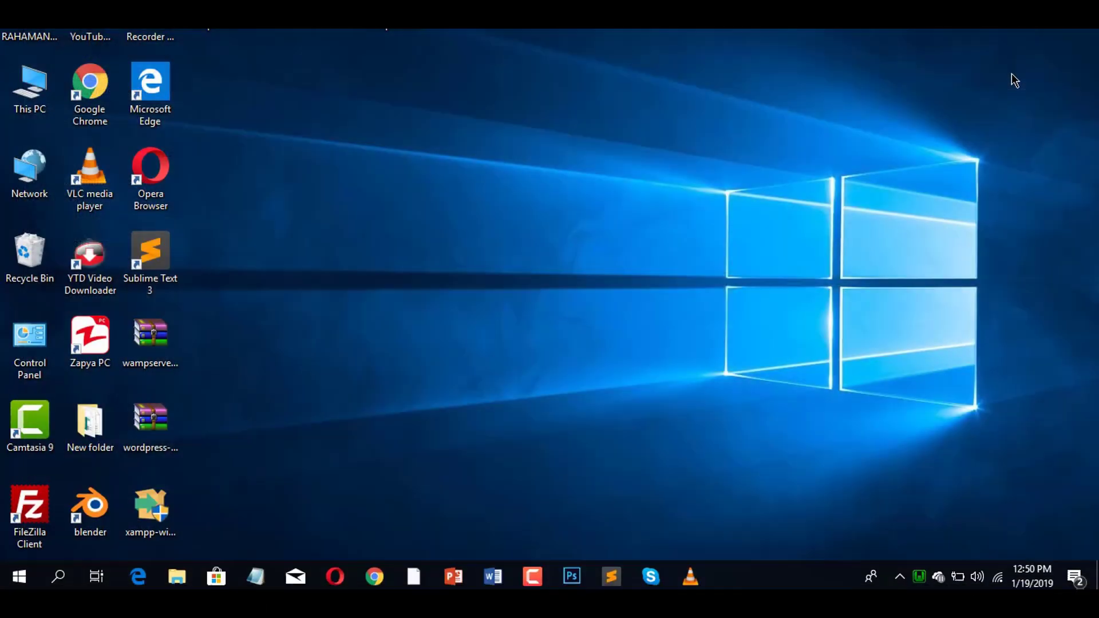
click(920, 574)
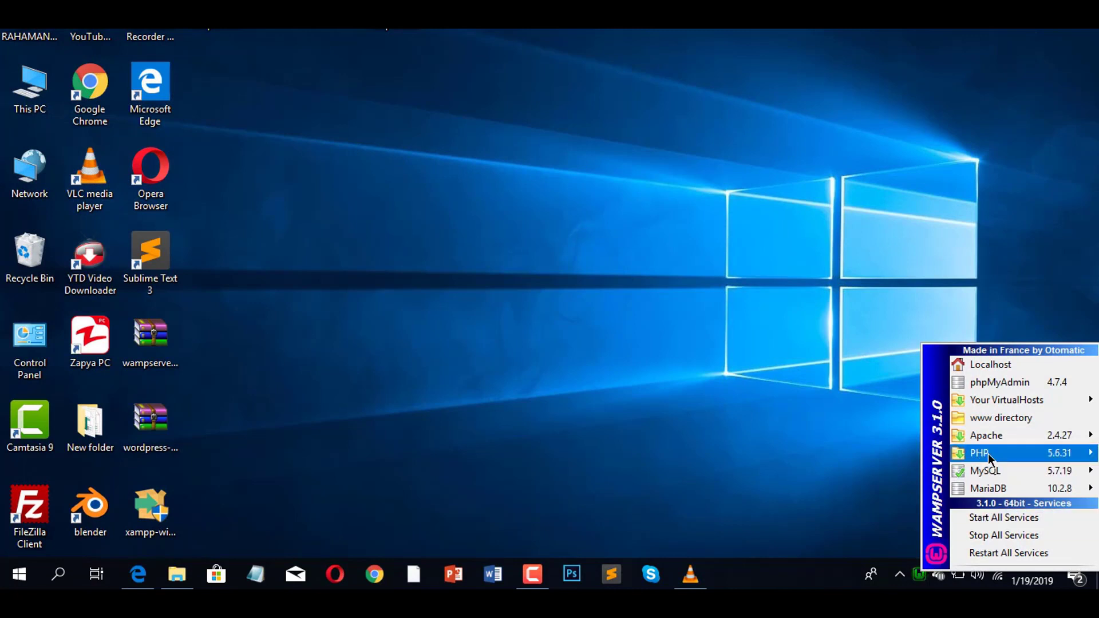
Open the localhost homepage and enter localhost/wordpress in the address bar
click(994, 367)
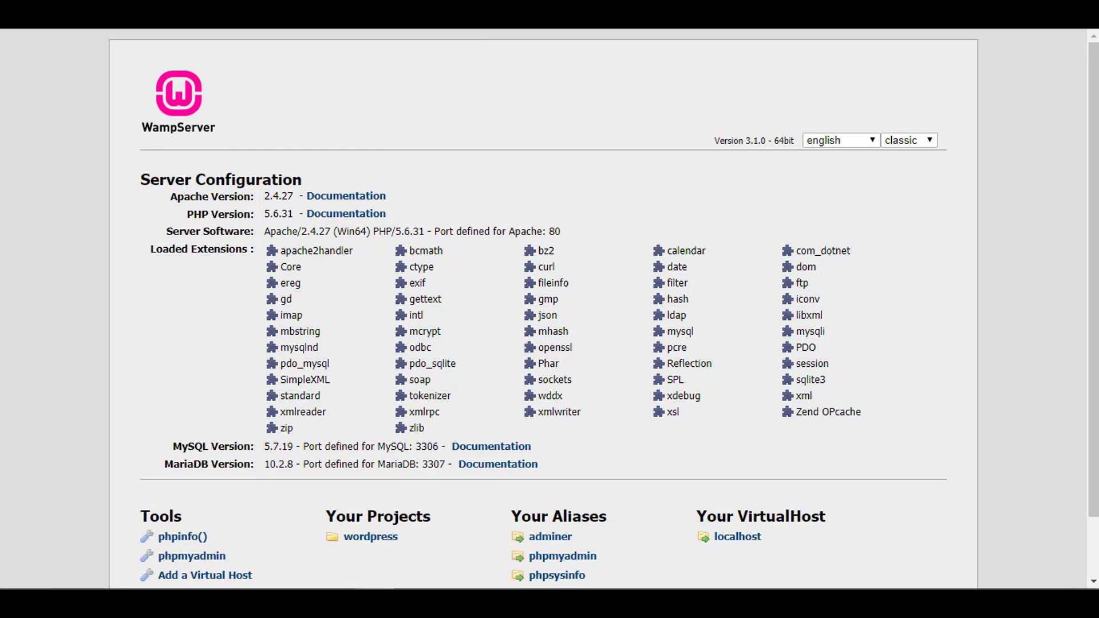
text(localhost/)
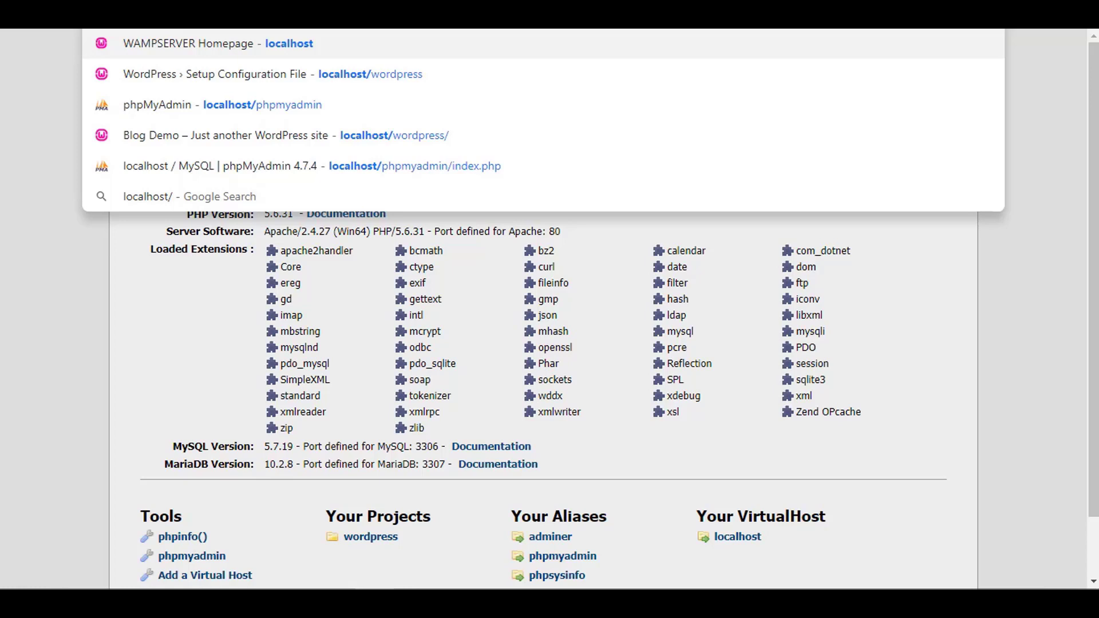
text(word)
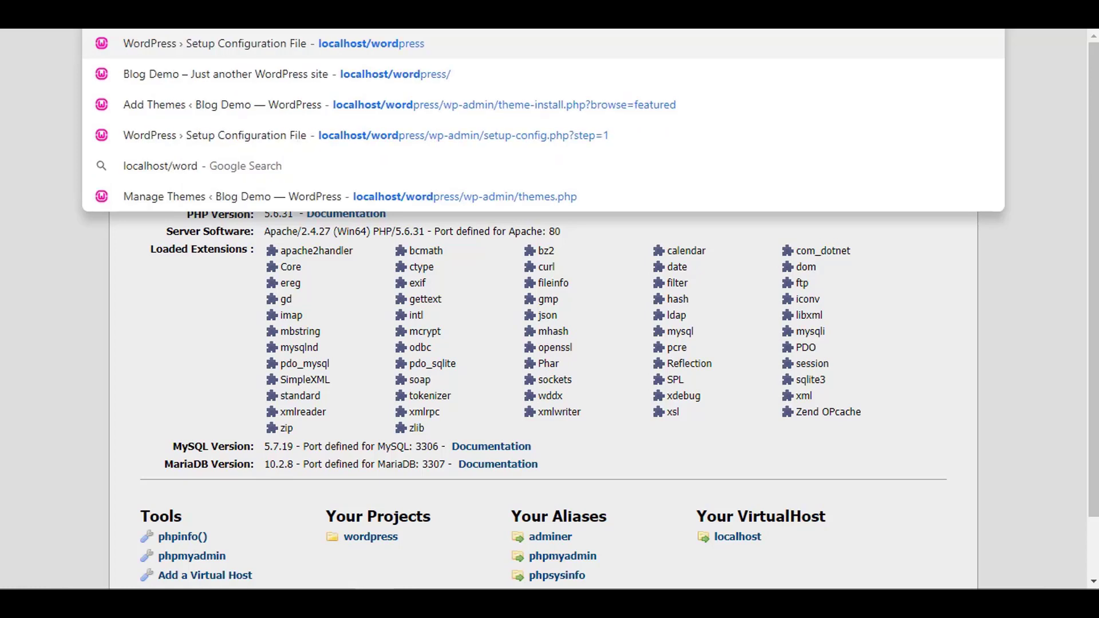
text(p)
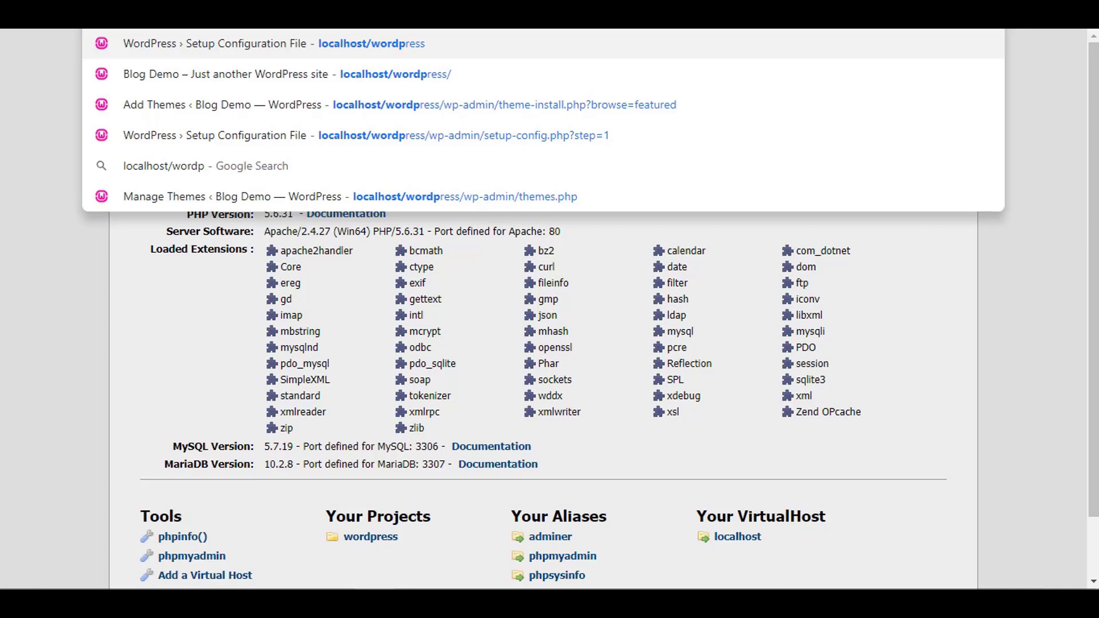
text(ress)
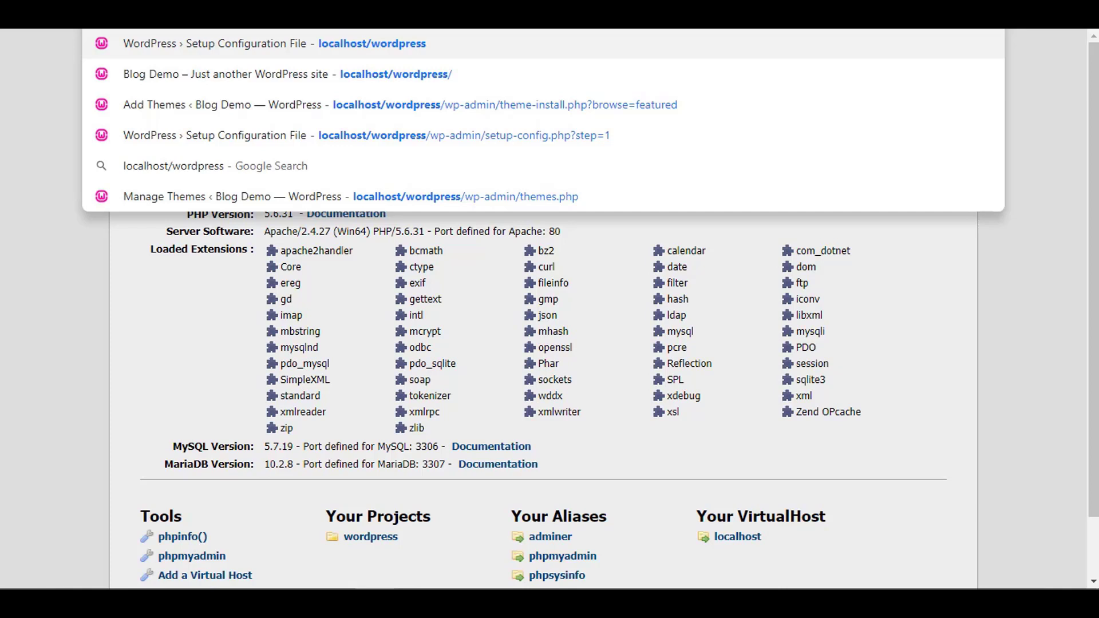
Load localhost/wordpress, keep English (United States), and rename the database to wpdatabase
key(Return)
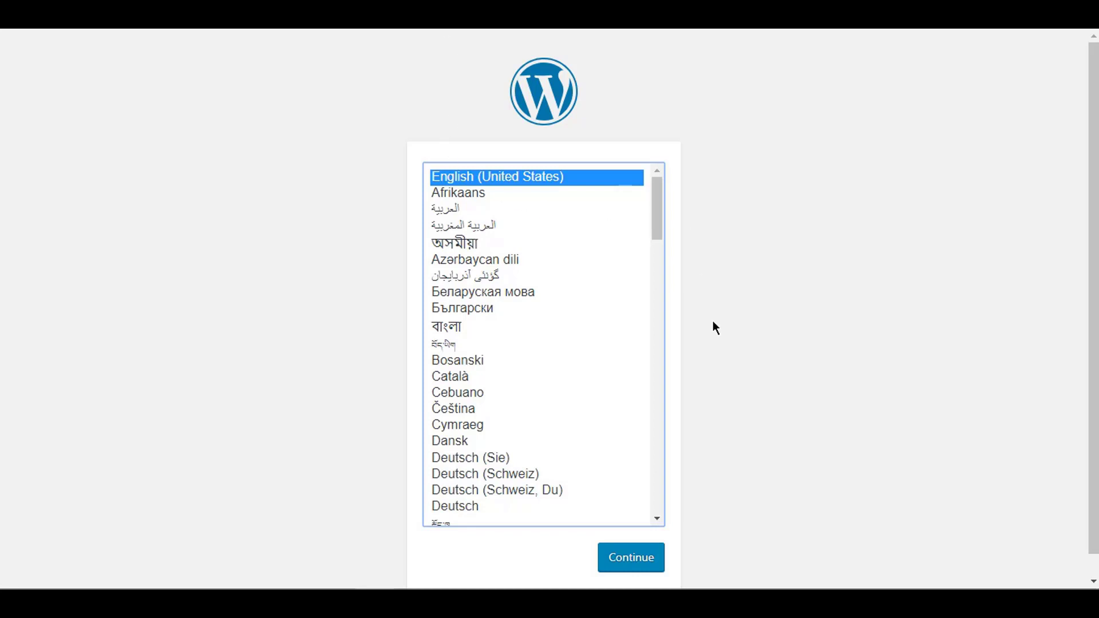
click(648, 561)
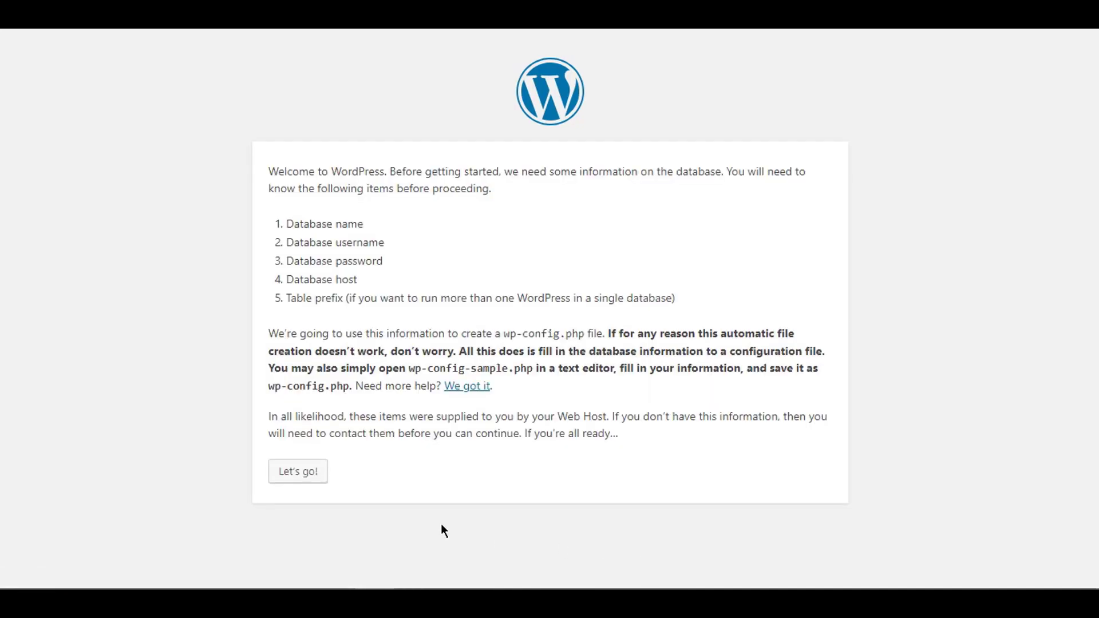
click(298, 472)
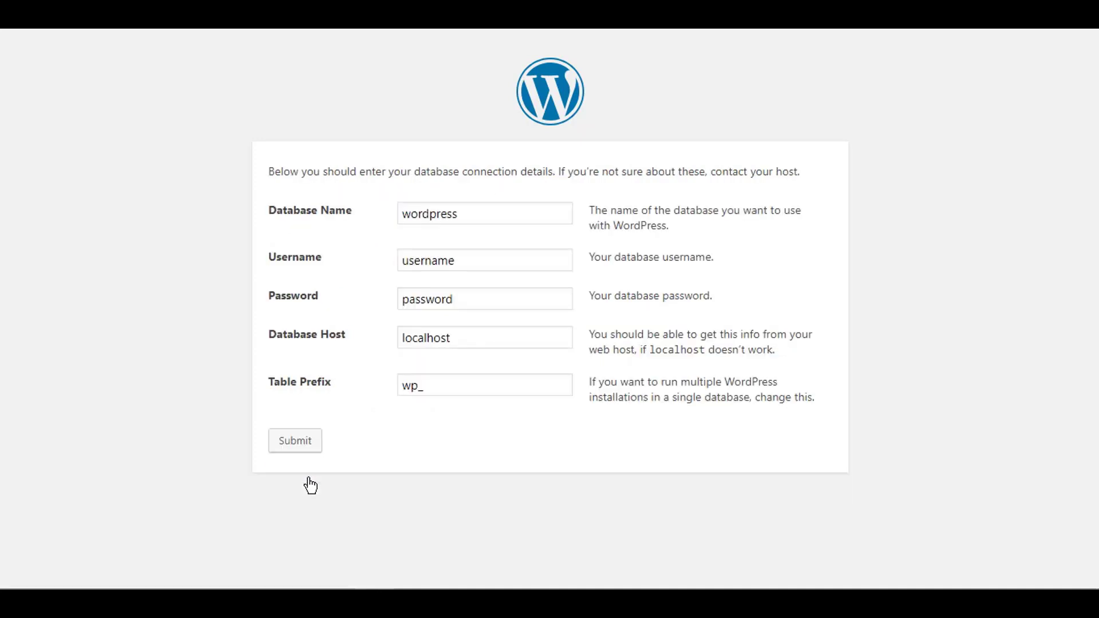
drag(458, 212, 336, 222)
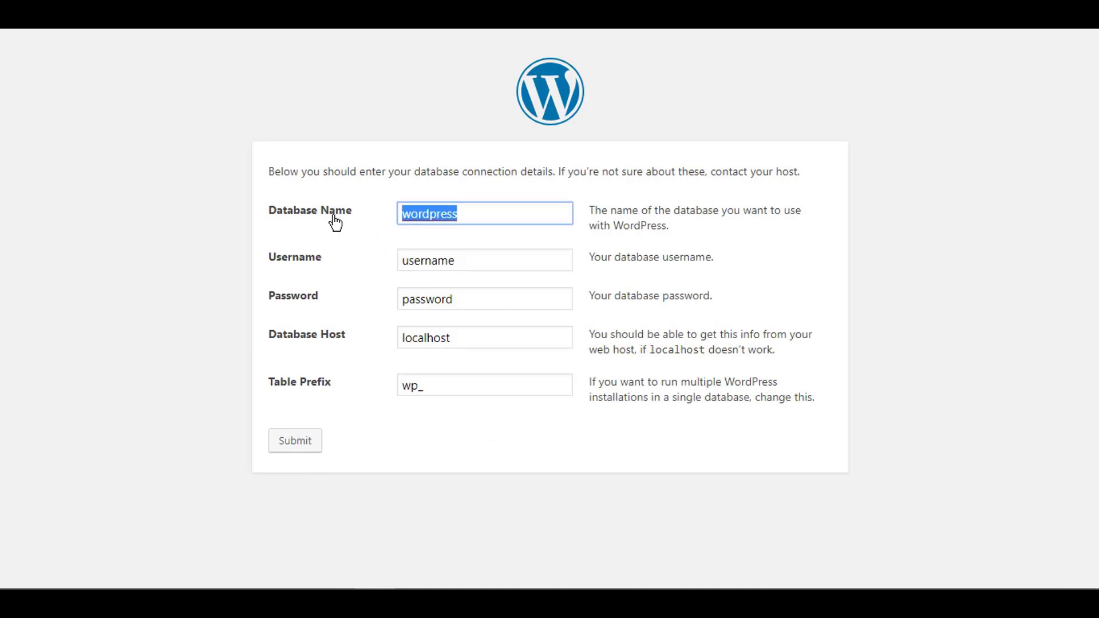
text(wp)
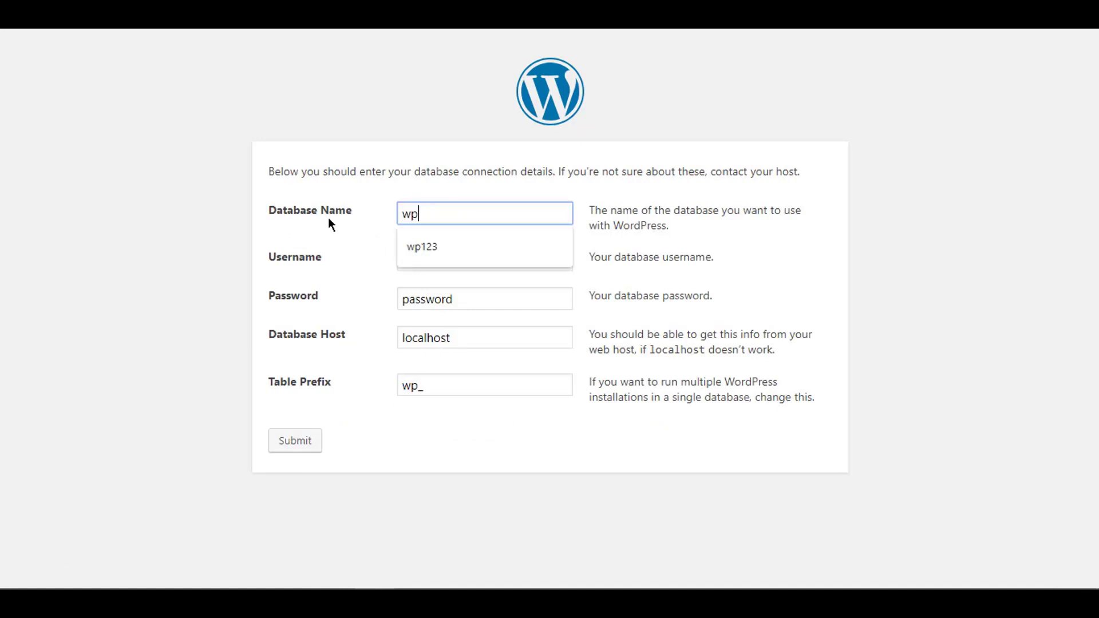
text(data)
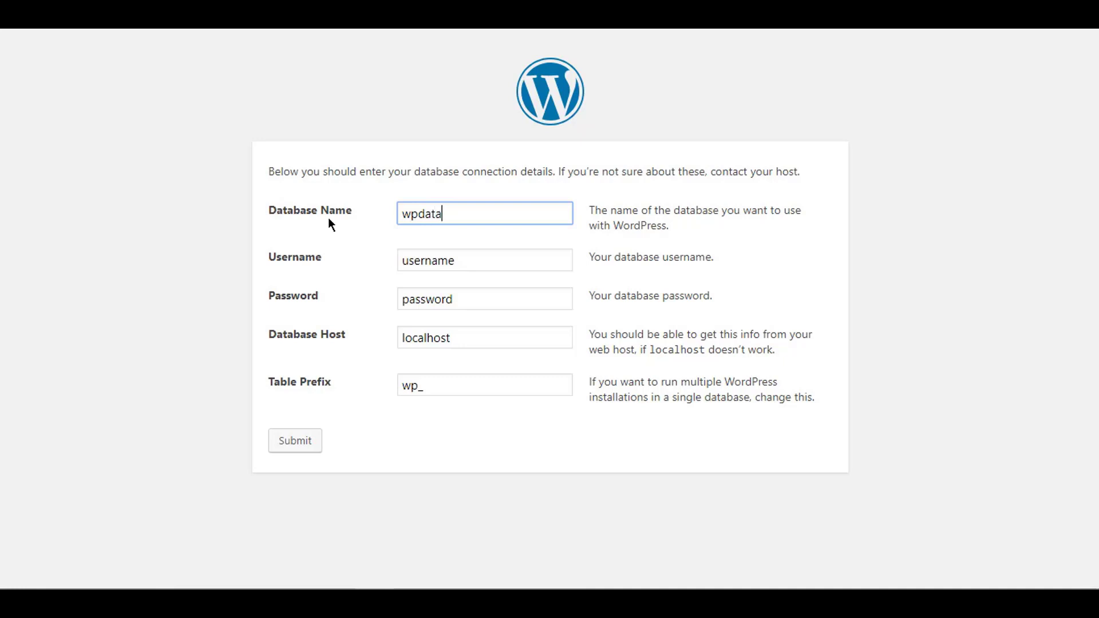
text(base)
Submit database user root with an empty password, then run the installation
click(470, 256)
drag(470, 256, 370, 271)
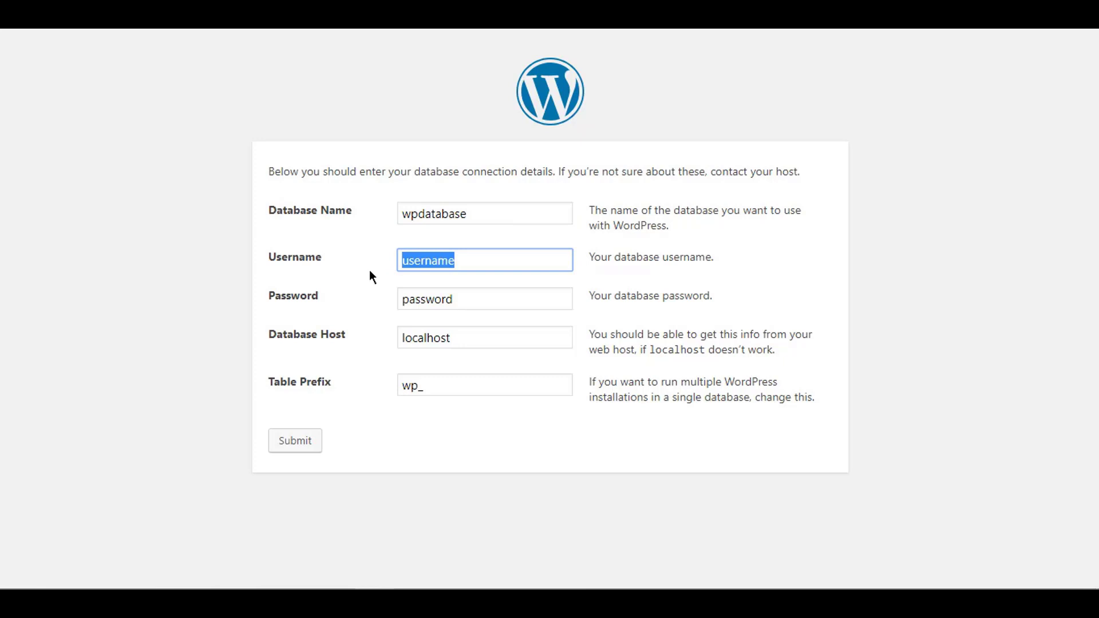
text(roo)
text(t)
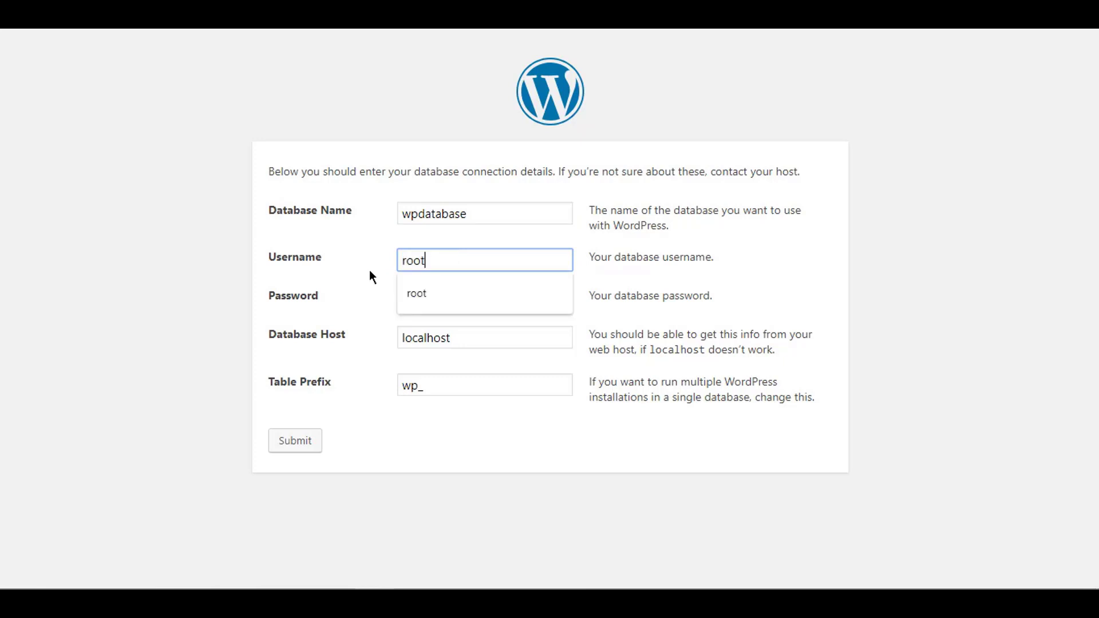
key(Tab)
text(password)
click(481, 299)
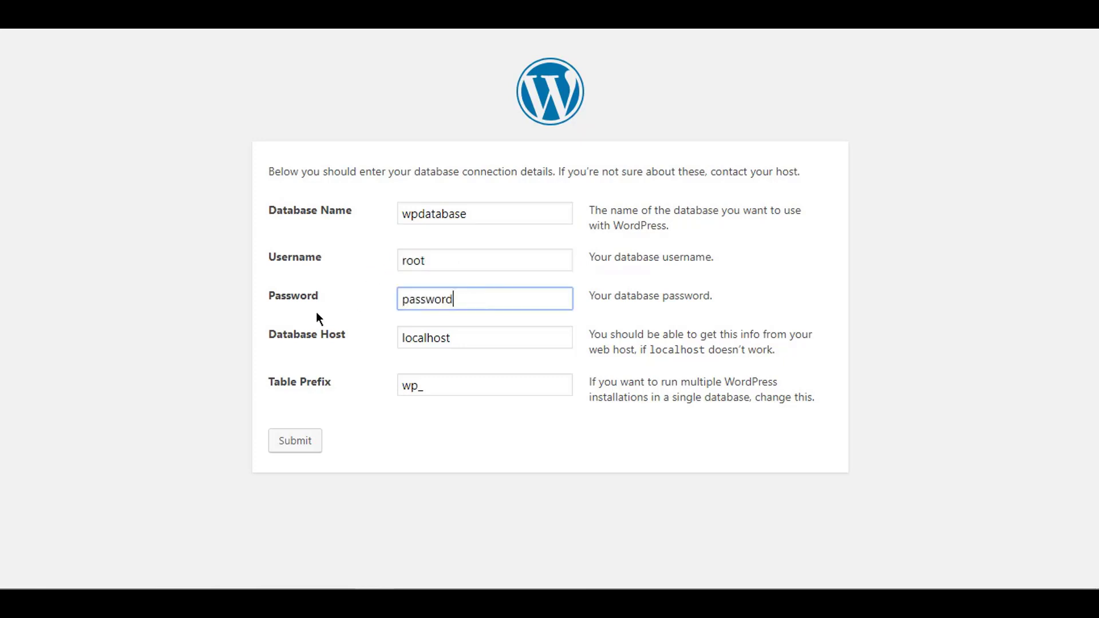
key(BackSpace)
key(BackSpace)
key(BackSpace)
key(BackSpace)
key(BackSpace)
key(BackSpace)
key(BackSpace)
key(BackSpace)
click(311, 444)
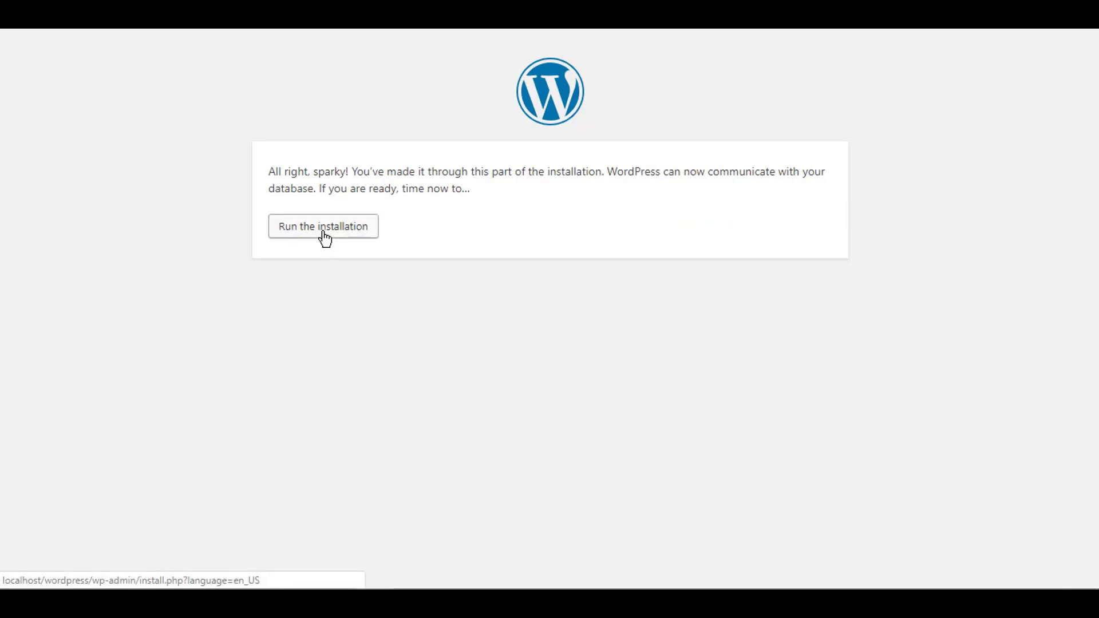
click(322, 232)
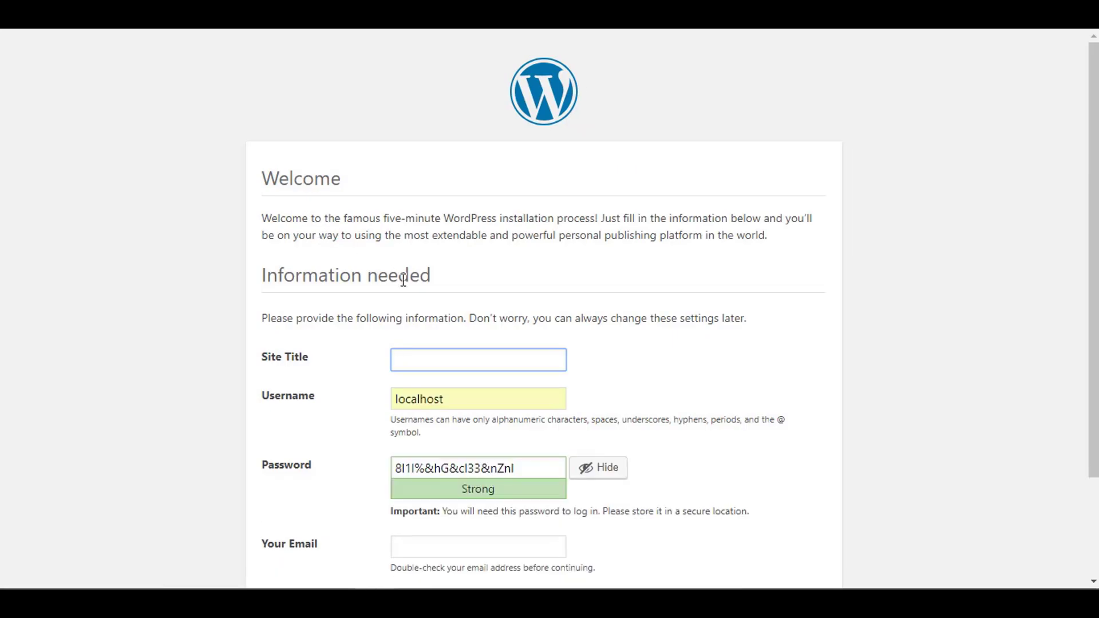
Enter 'Blog Demo' as the Site Title
click(454, 355)
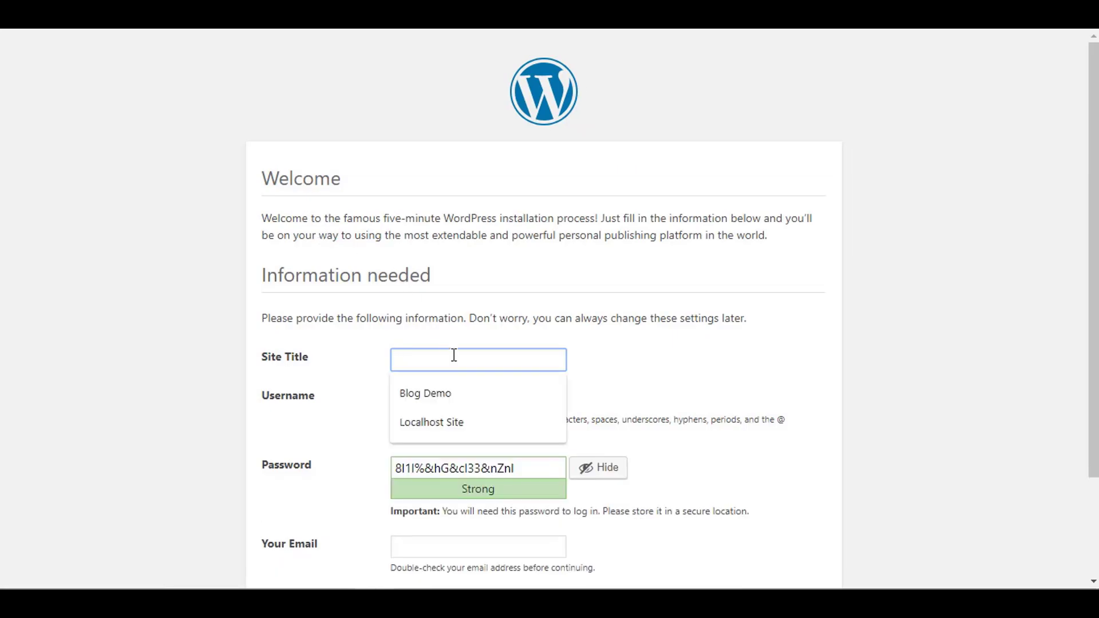
click(446, 392)
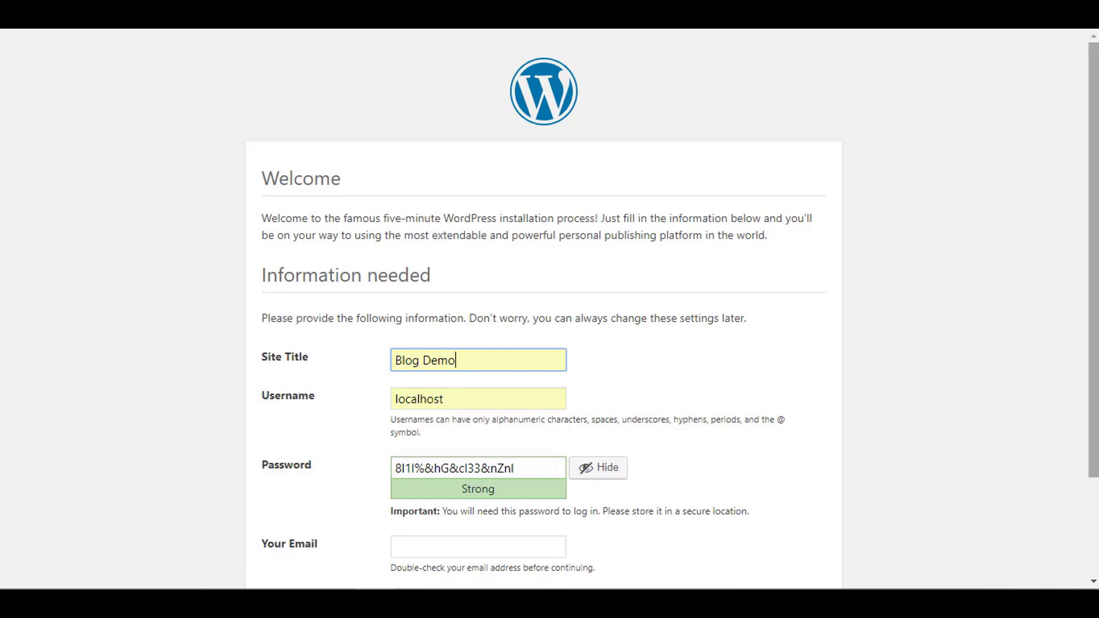
scroll(822, 364, down, 3)
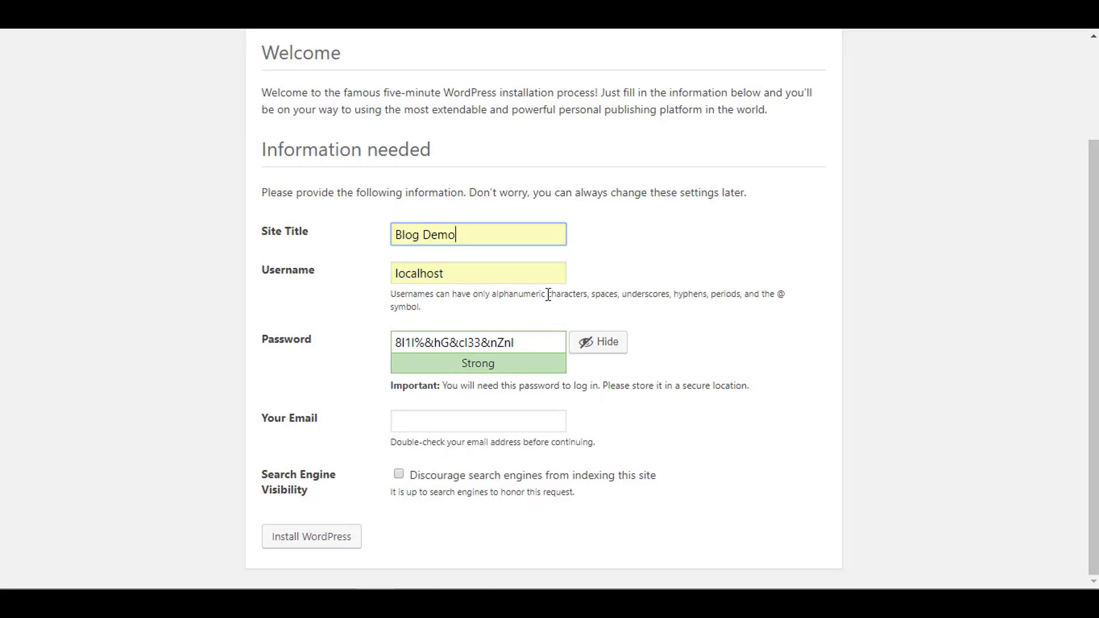
Set the admin username to admin and select the generated password
click(480, 273)
key(BackSpace)
key(BackSpace)
key(BackSpace)
key(BackSpace)
key(BackSpace)
key(BackSpace)
key(BackSpace)
key(BackSpace)
key(BackSpace)
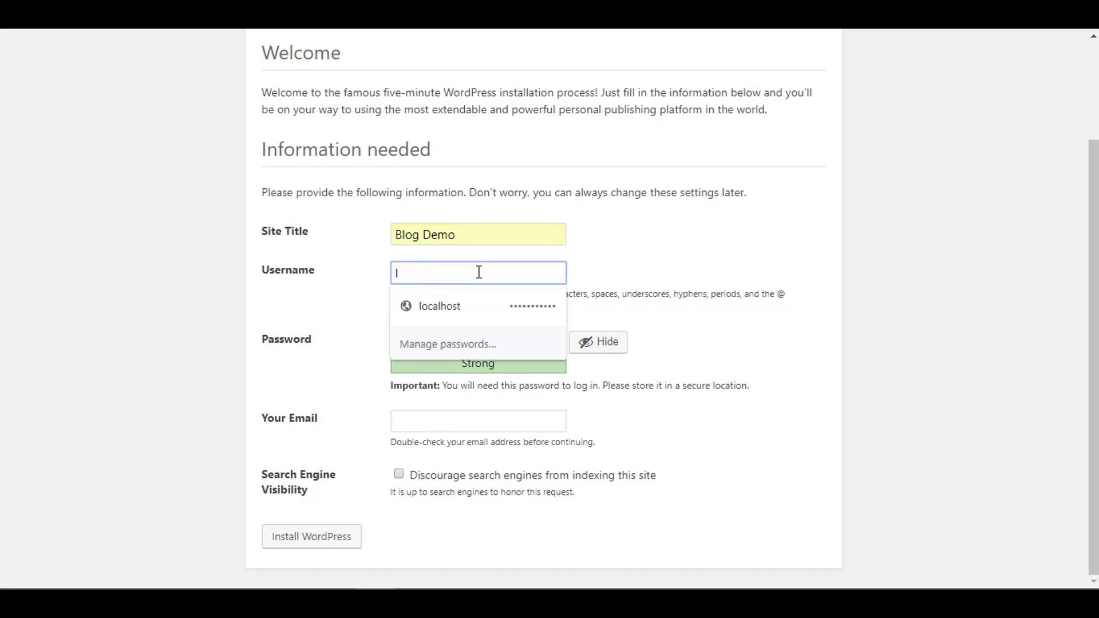
text(amin)
key(BackSpace)
key(BackSpace)
key(BackSpace)
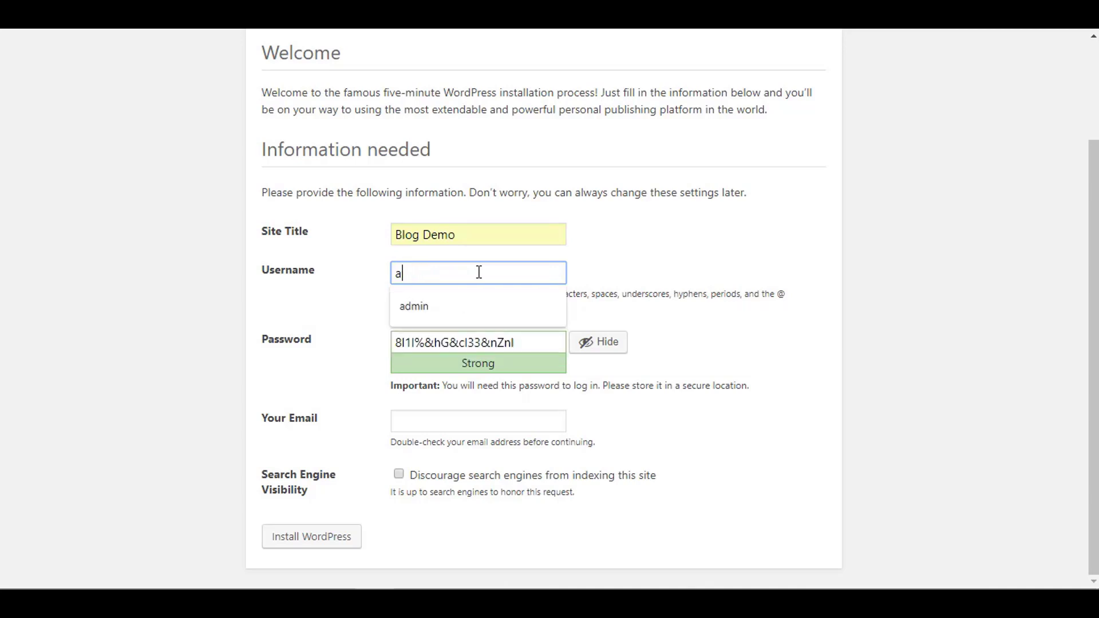
text(dmin)
click(594, 275)
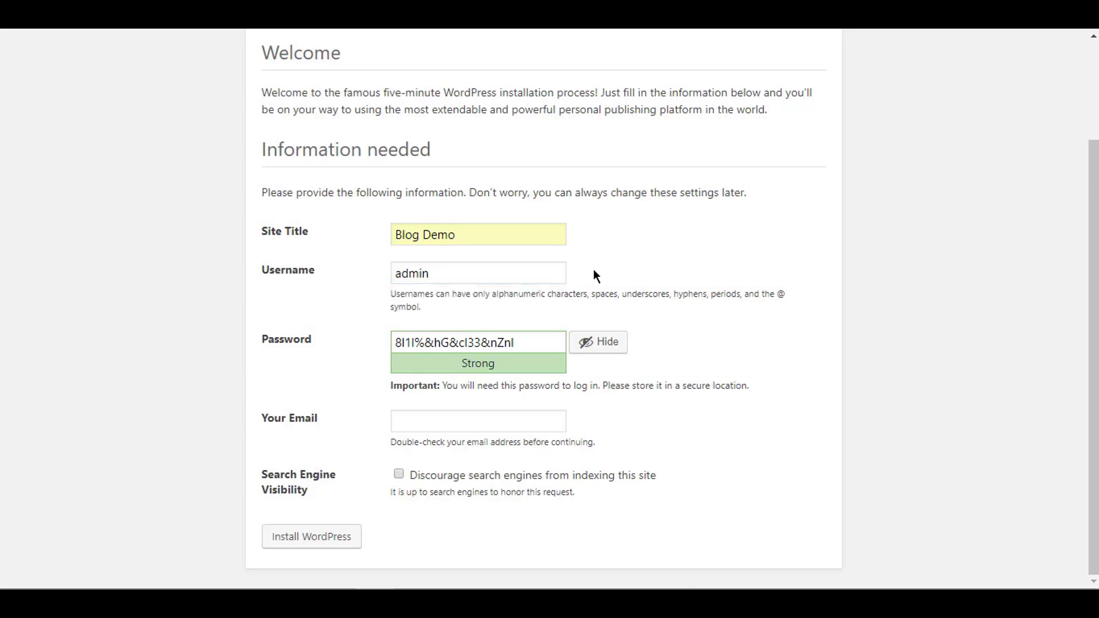
click(526, 340)
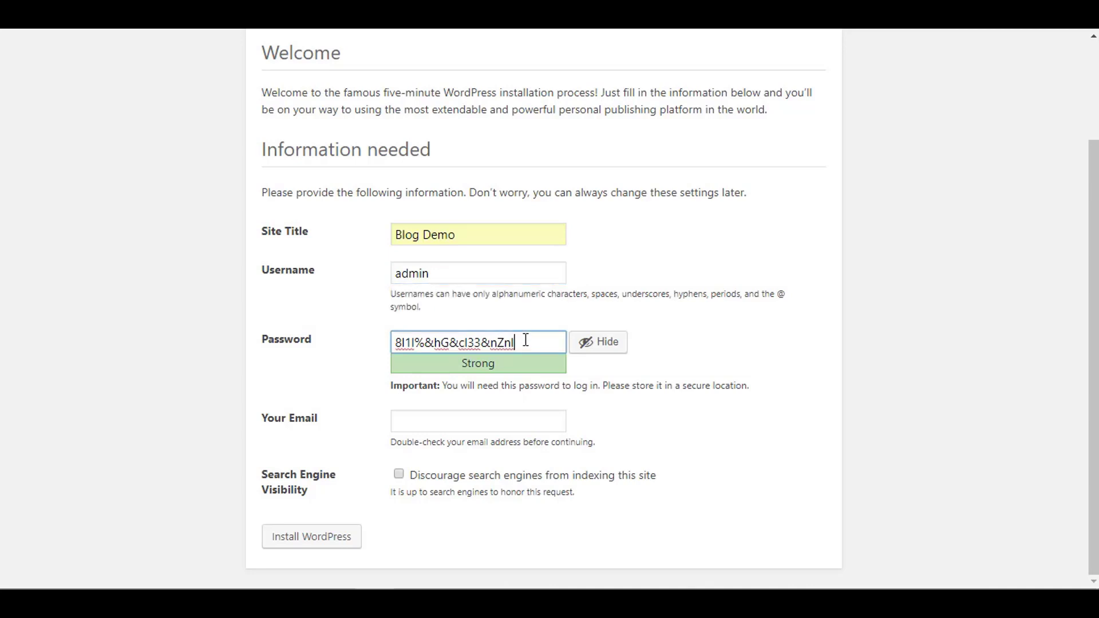
drag(525, 340, 331, 341)
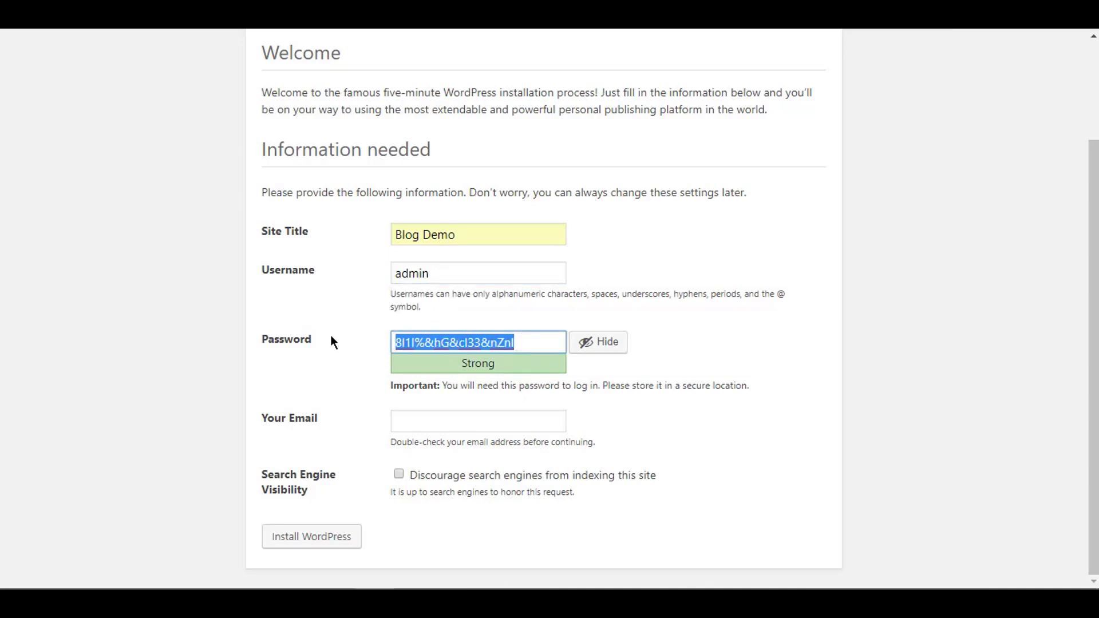
Replace the generated password with a custom one and confirm using a weak password
key(BackSpace)
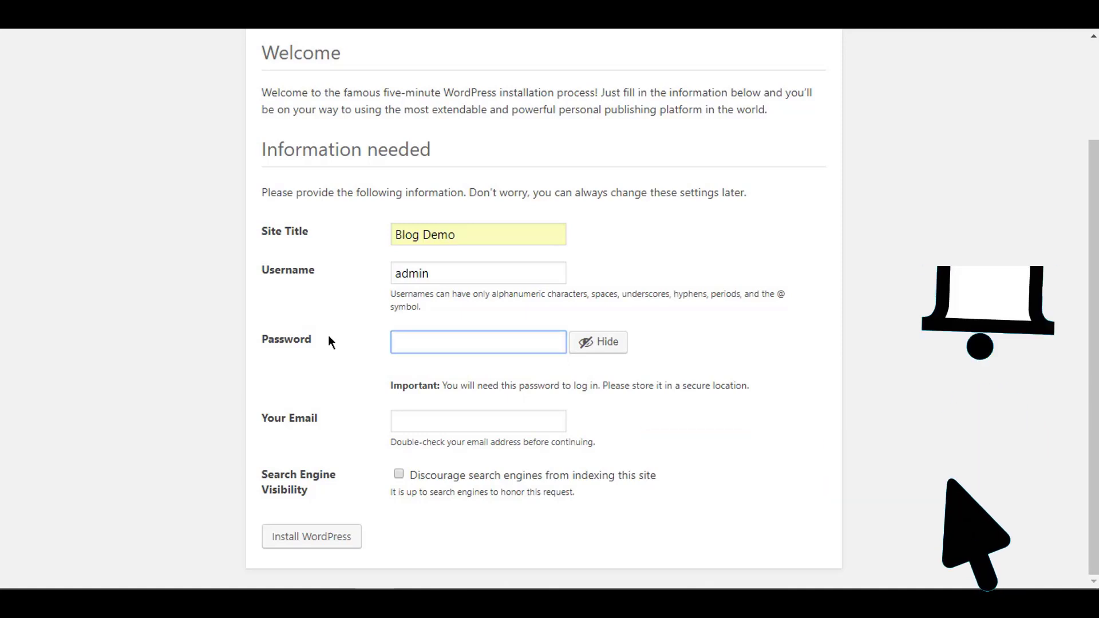
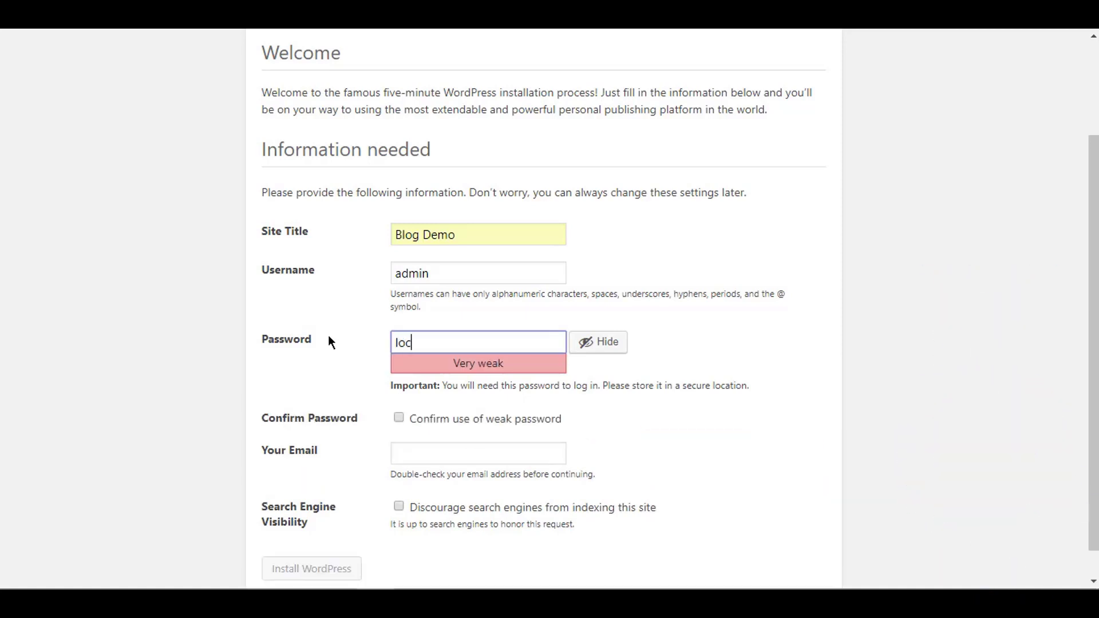
key(BackSpace)
key(BackSpace)
key(BackSpace)
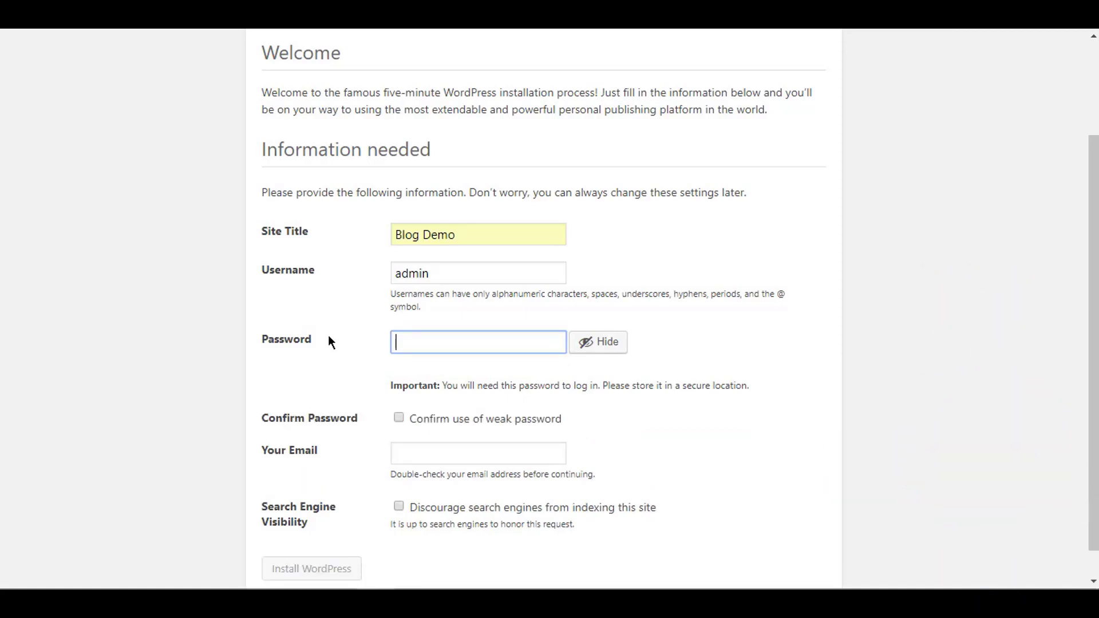
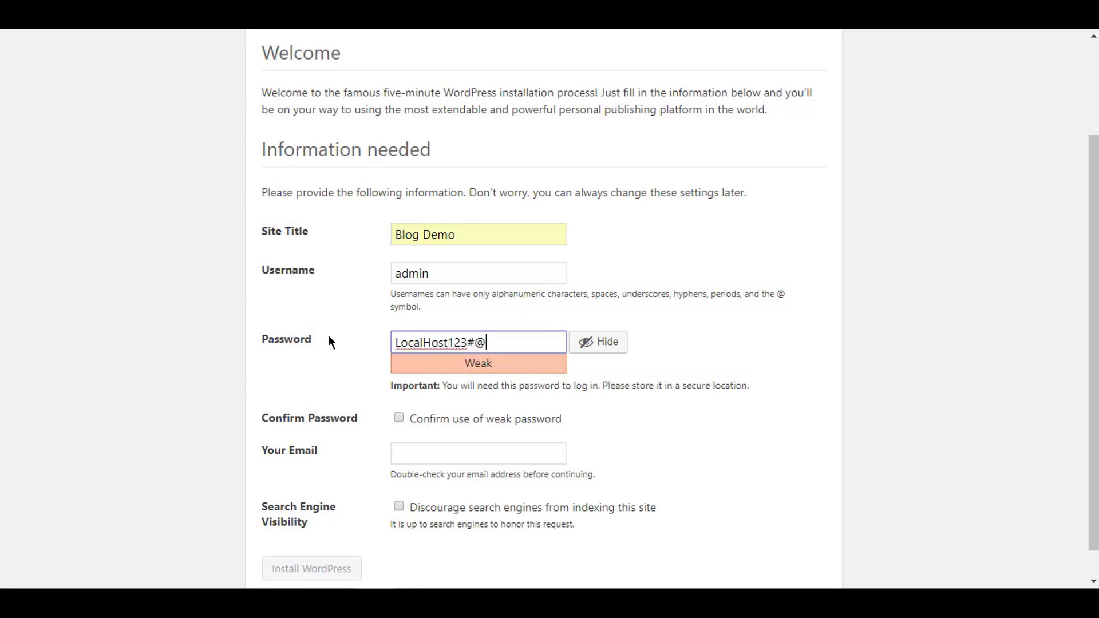
click(398, 418)
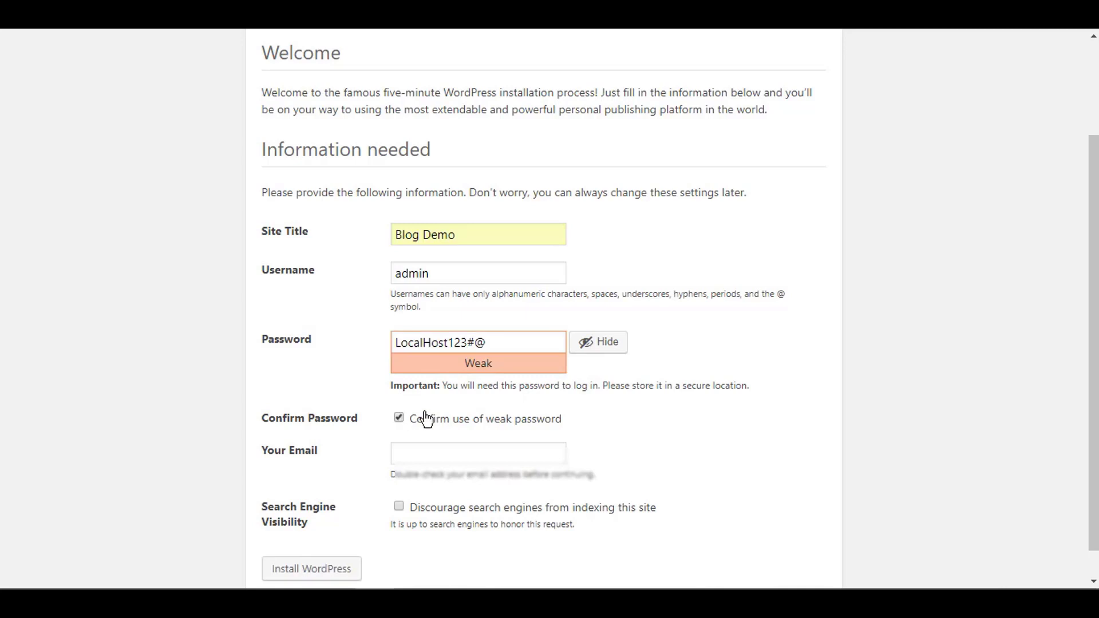
click(509, 455)
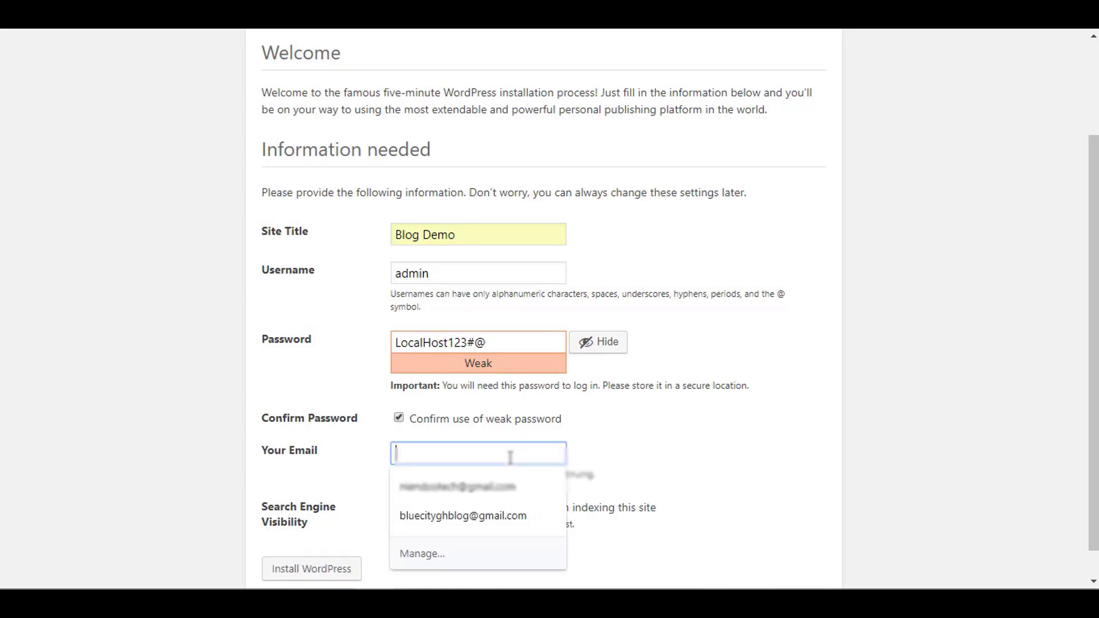
Fill in the saved admin email, install WordPress, and go to the login page
click(490, 489)
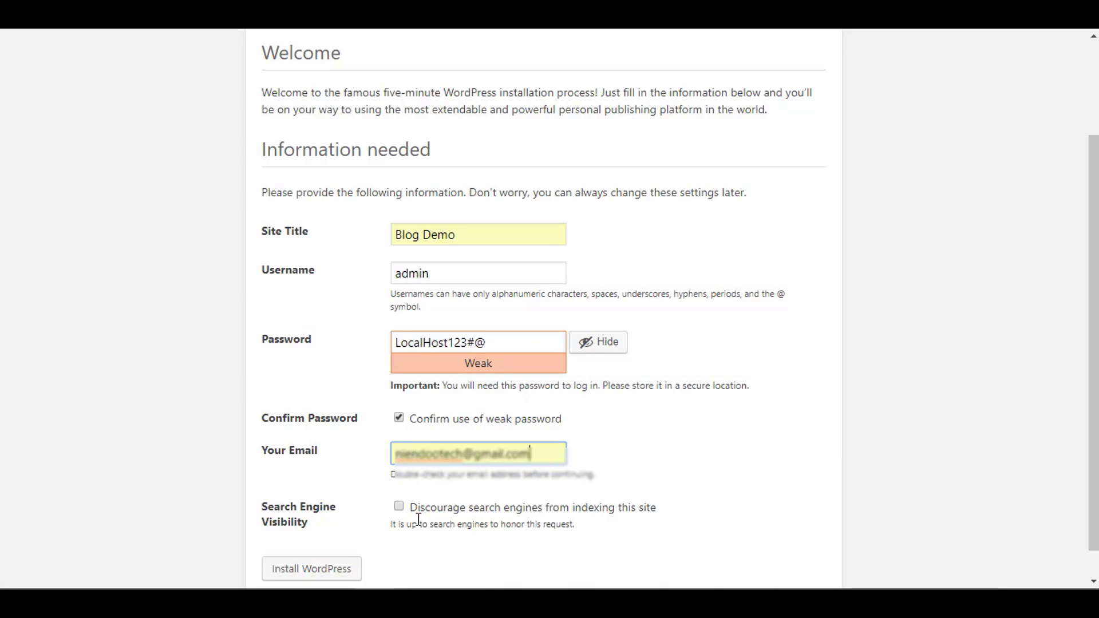
click(351, 573)
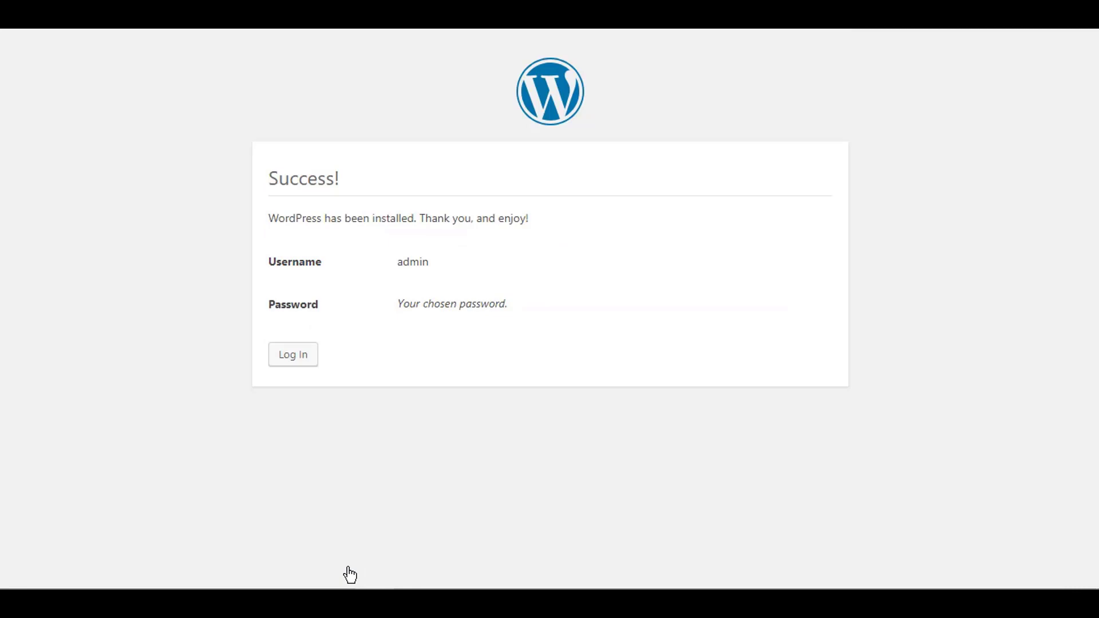
click(308, 360)
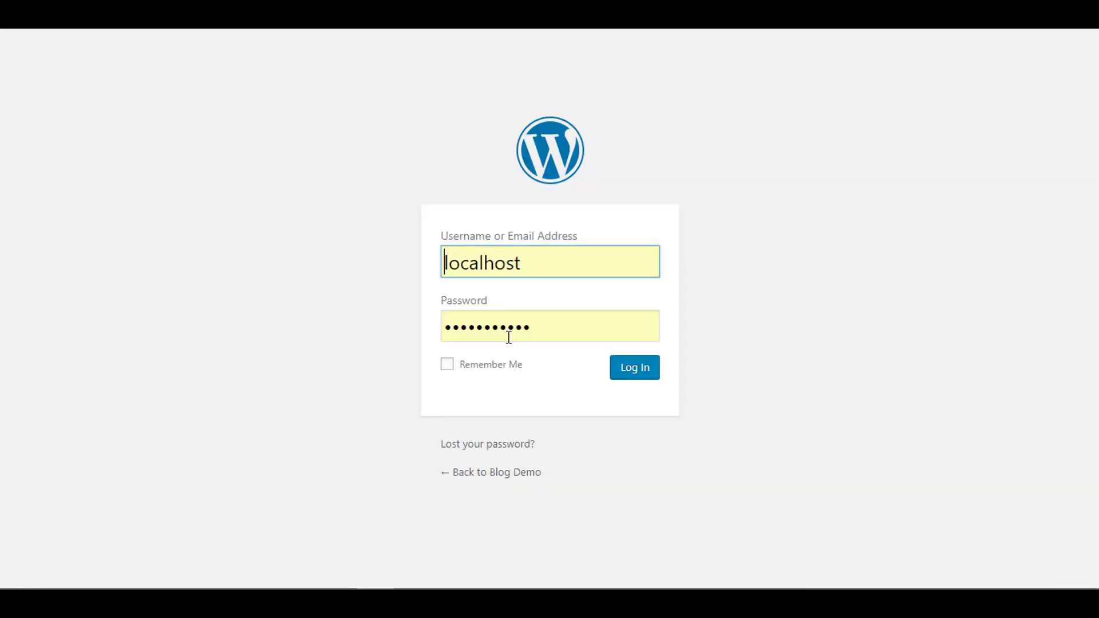
Log in with the mistyped username 'amin' and a retyped password, triggering Invalid username
click(573, 262)
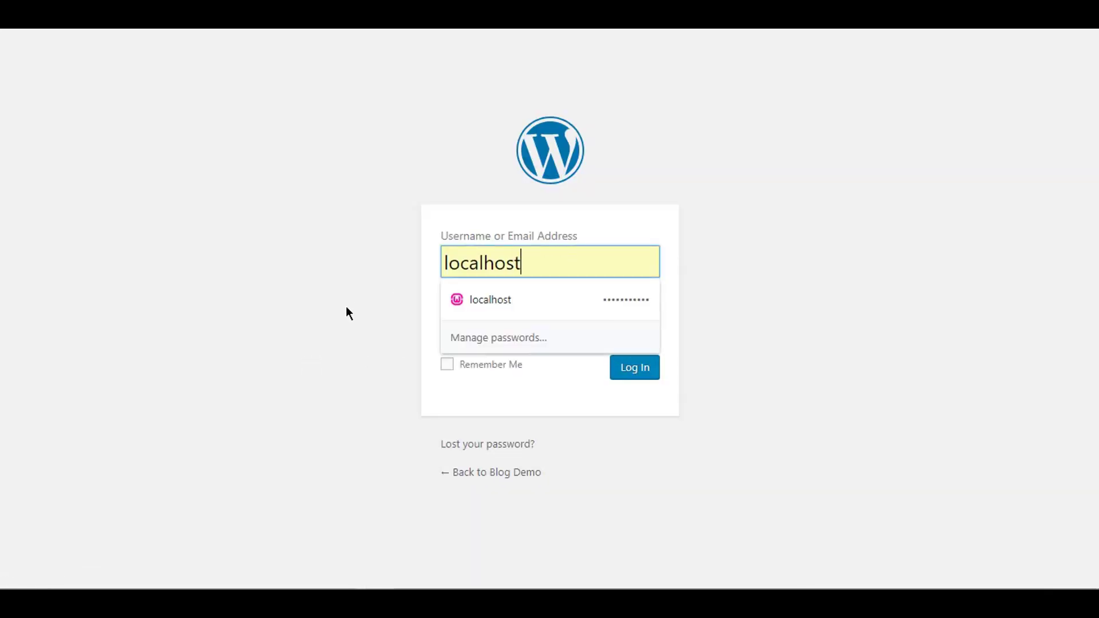
key(BackSpace)
key(BackSpace)
key(BackSpace)
key(BackSpace)
key(BackSpace)
key(BackSpace)
key(BackSpace)
key(BackSpace)
key(BackSpace)
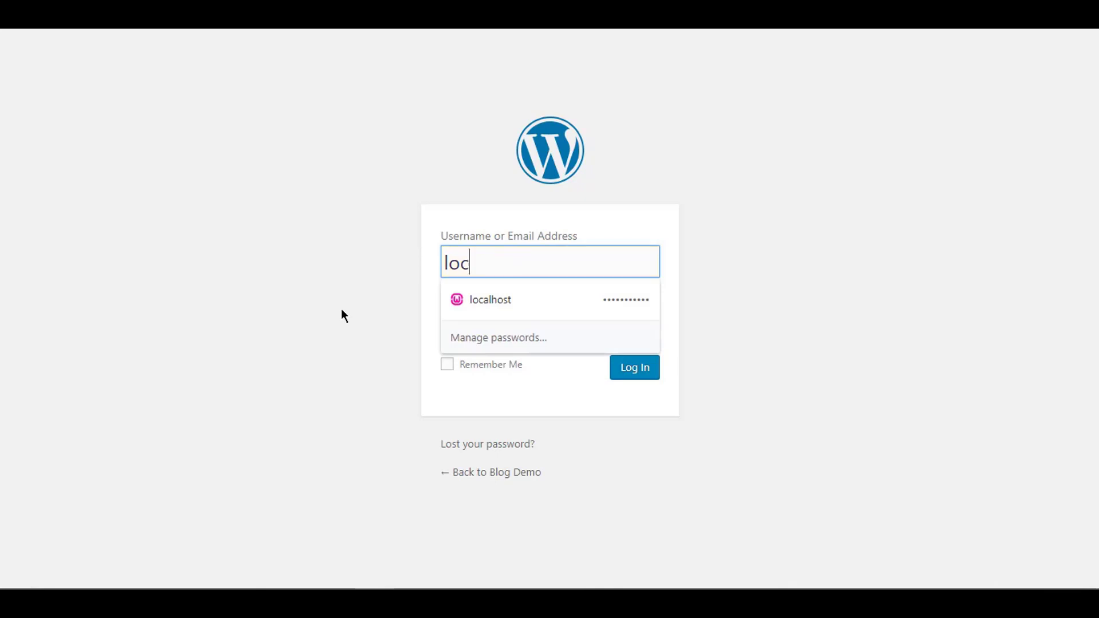
text(amin)
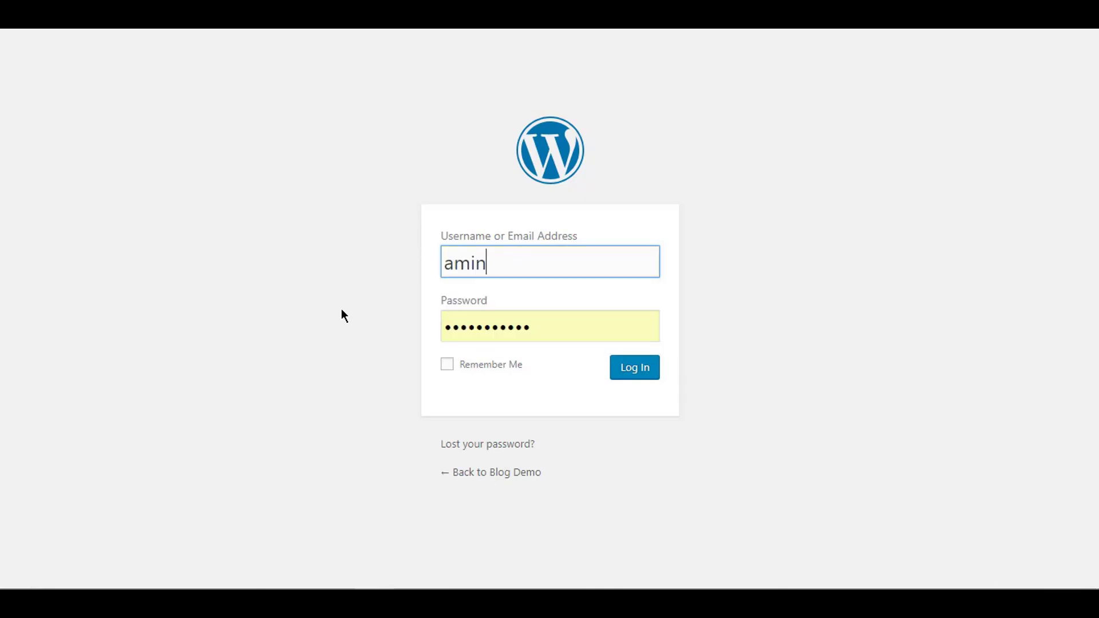
drag(545, 326, 410, 325)
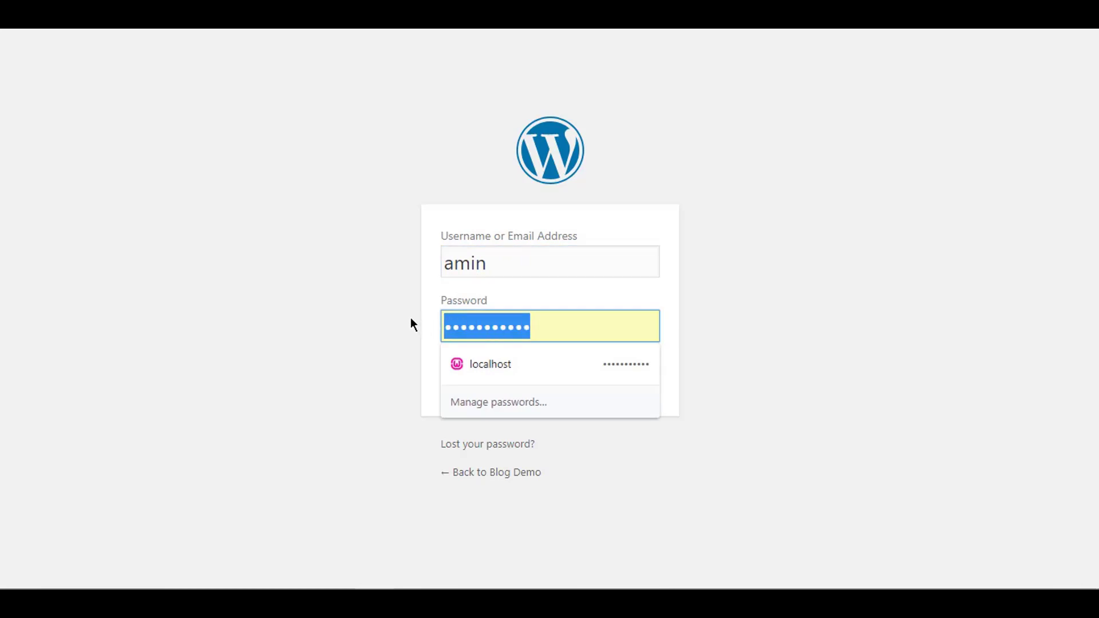
key(BackSpace)
text(••)
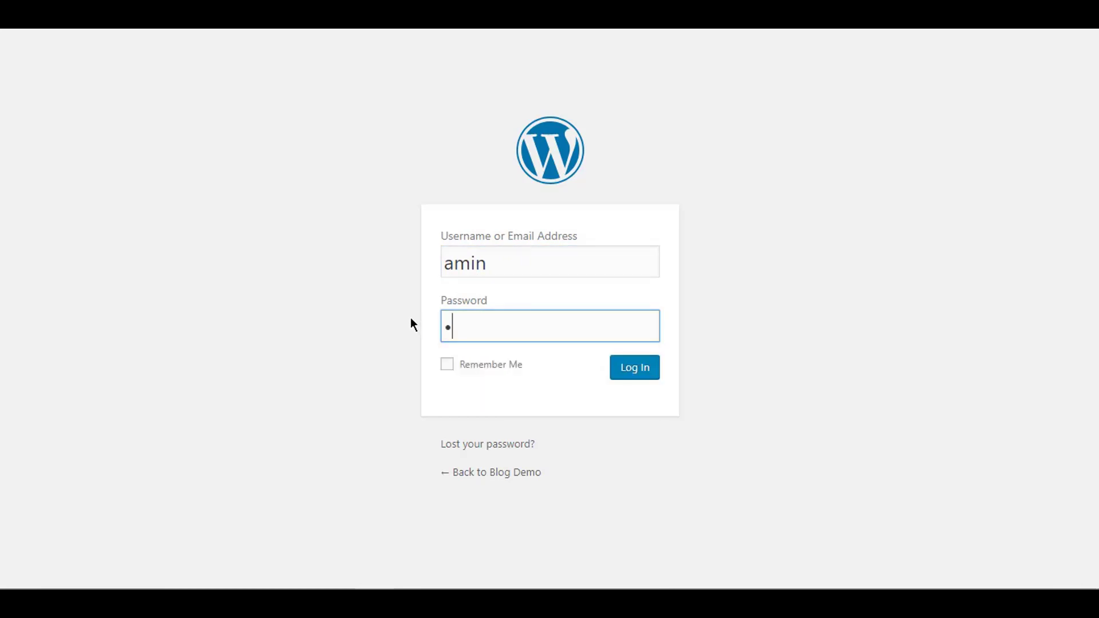
text(••••••••••••)
click(636, 370)
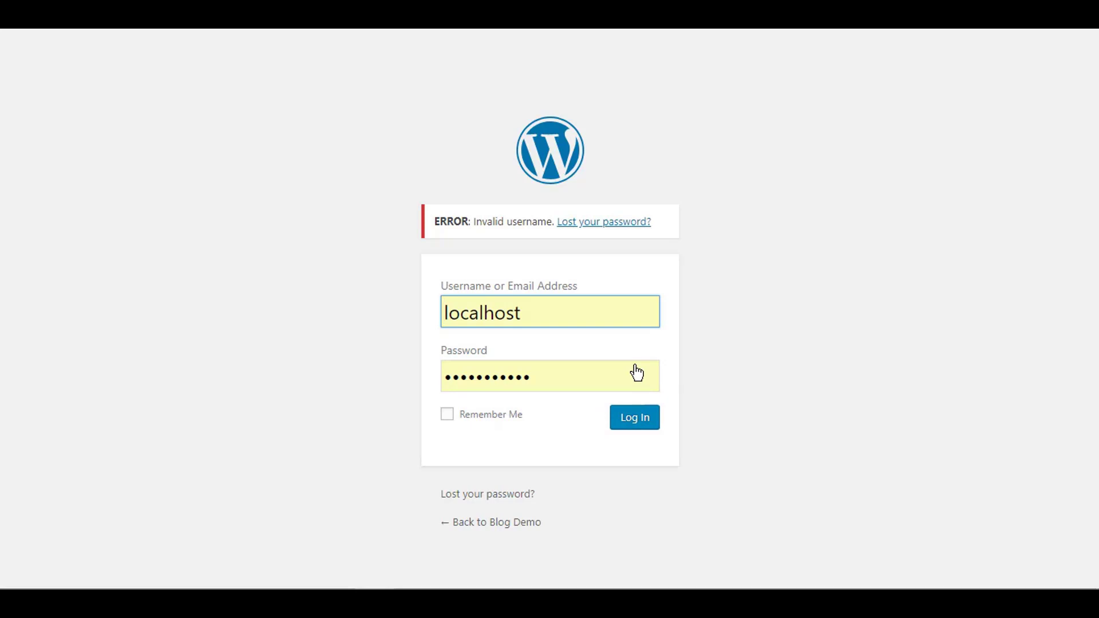
Log in as admin, then retype the password after the incorrect-password error
double_click(593, 320)
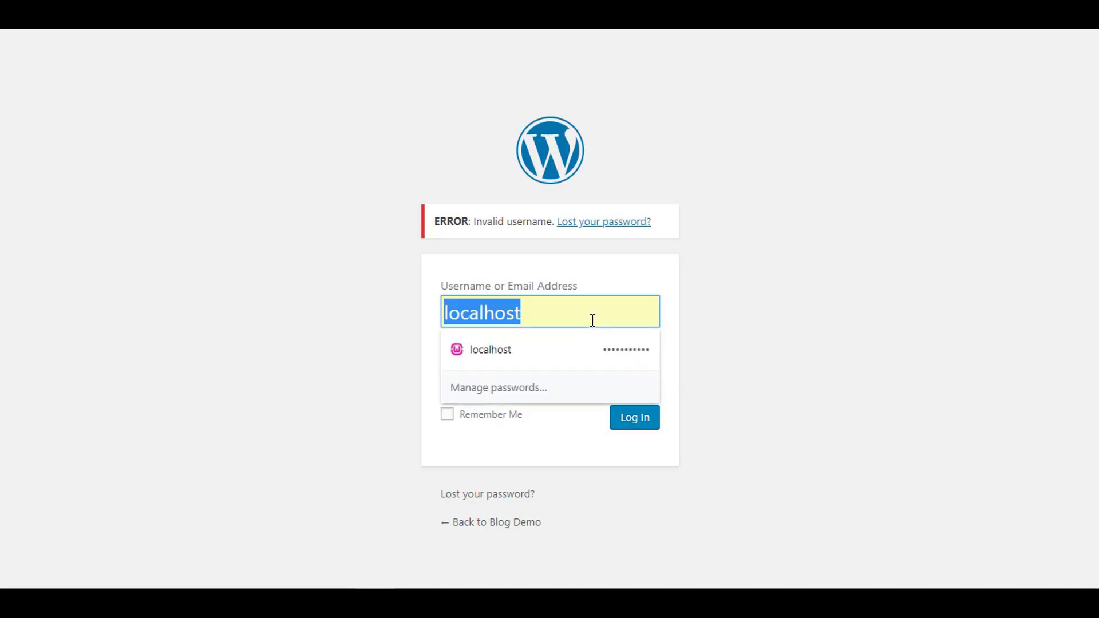
key(BackSpace)
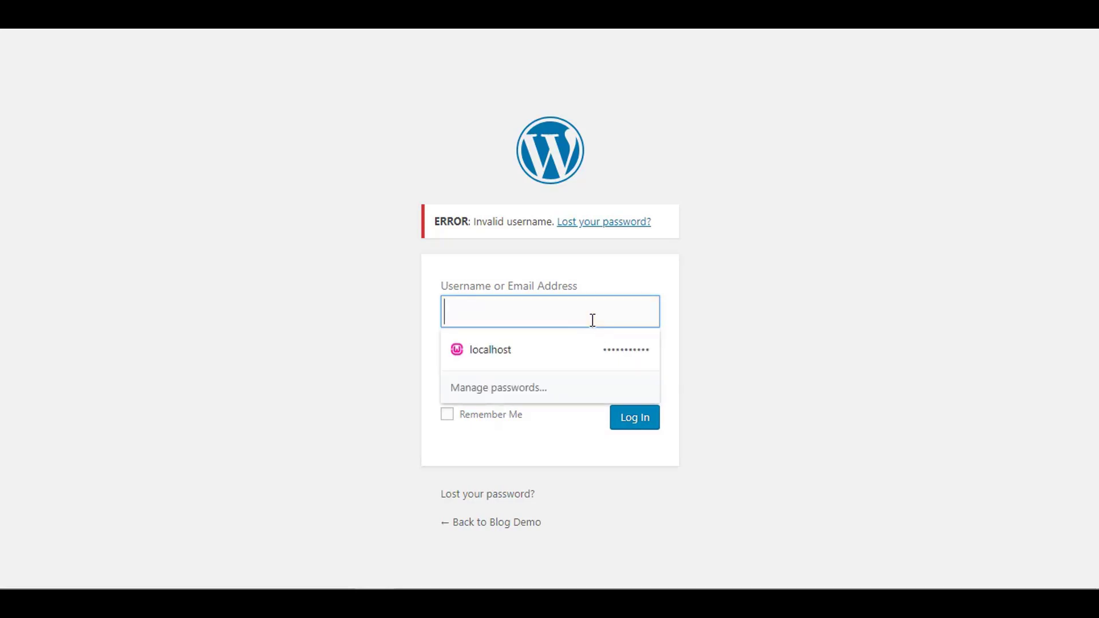
text(a)
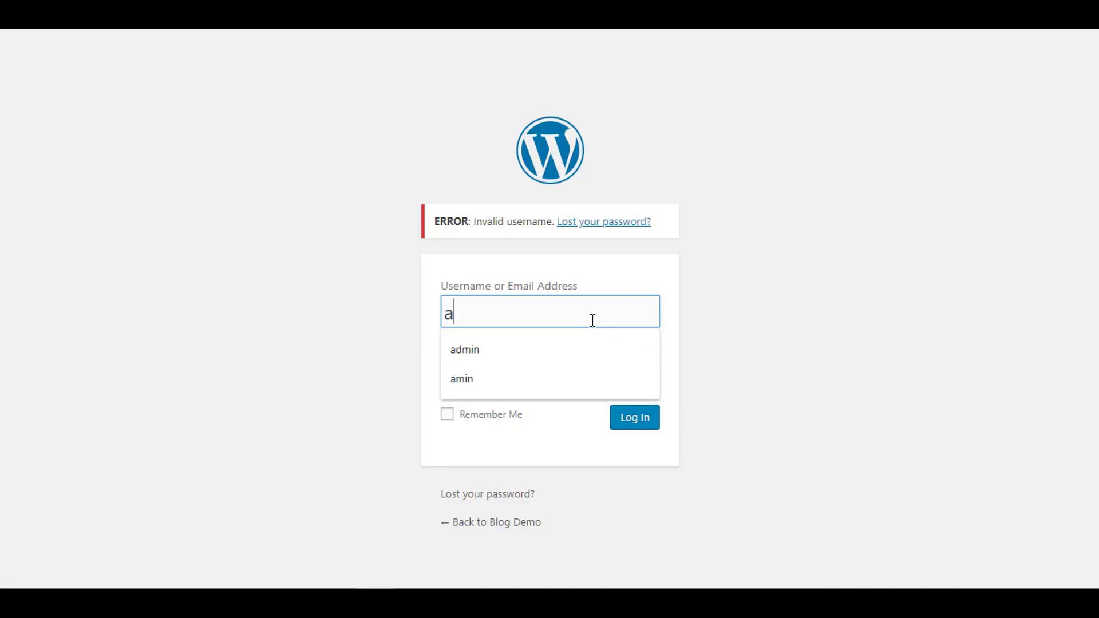
text(dmin)
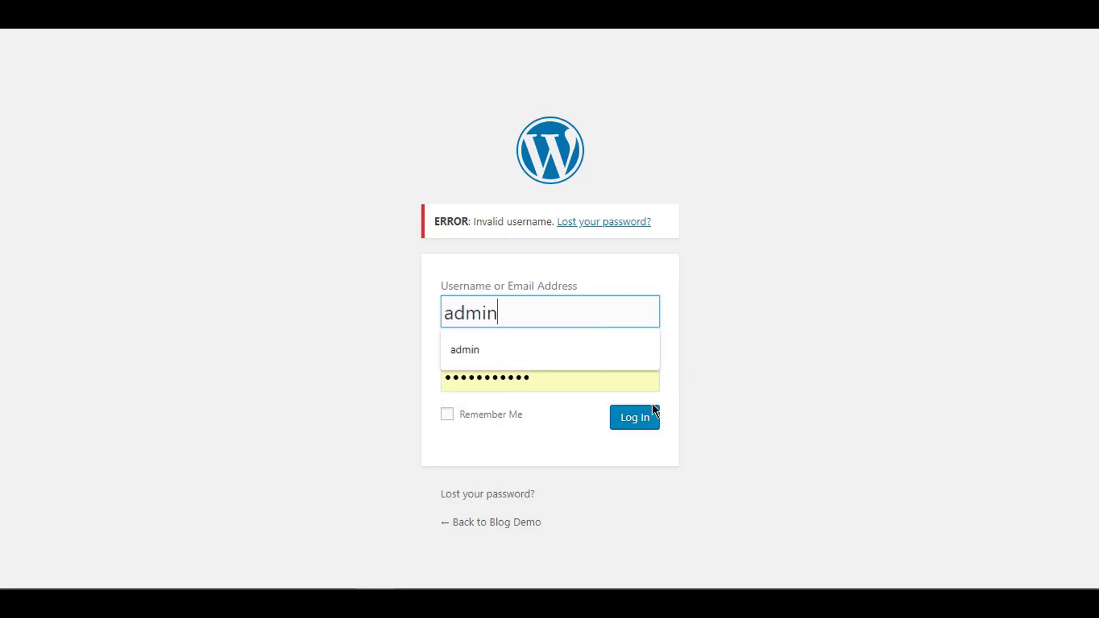
click(641, 420)
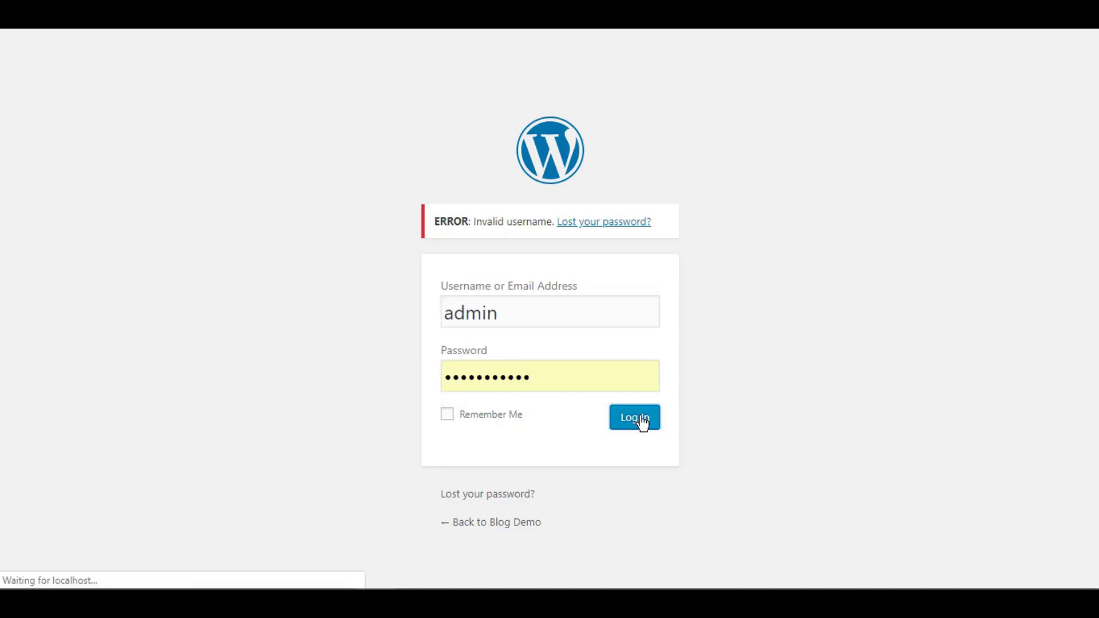
click(599, 399)
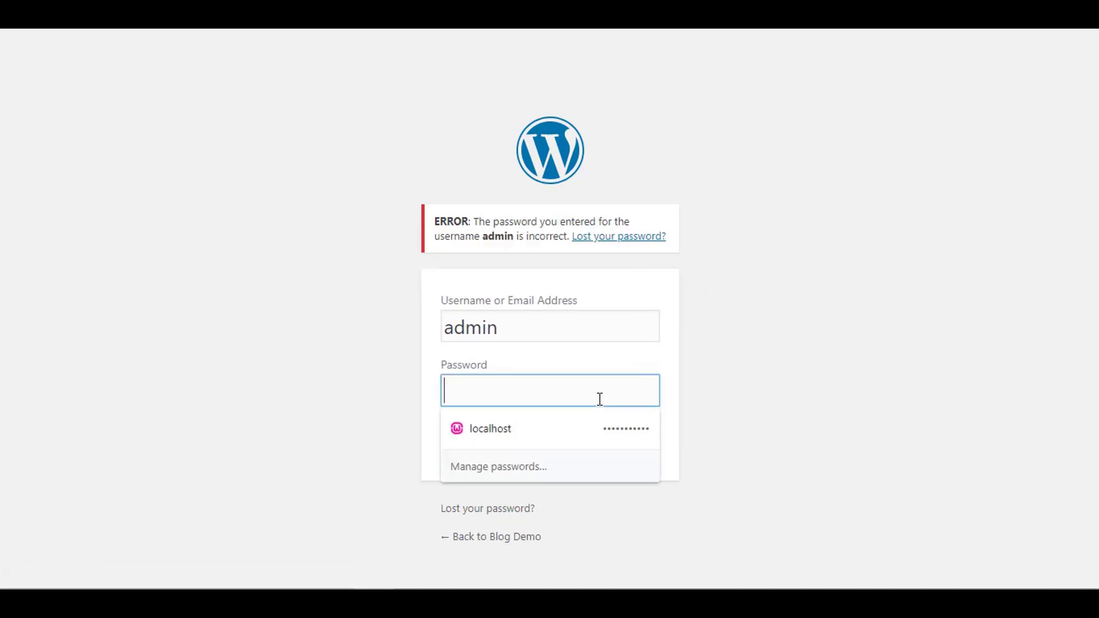
text(••••)
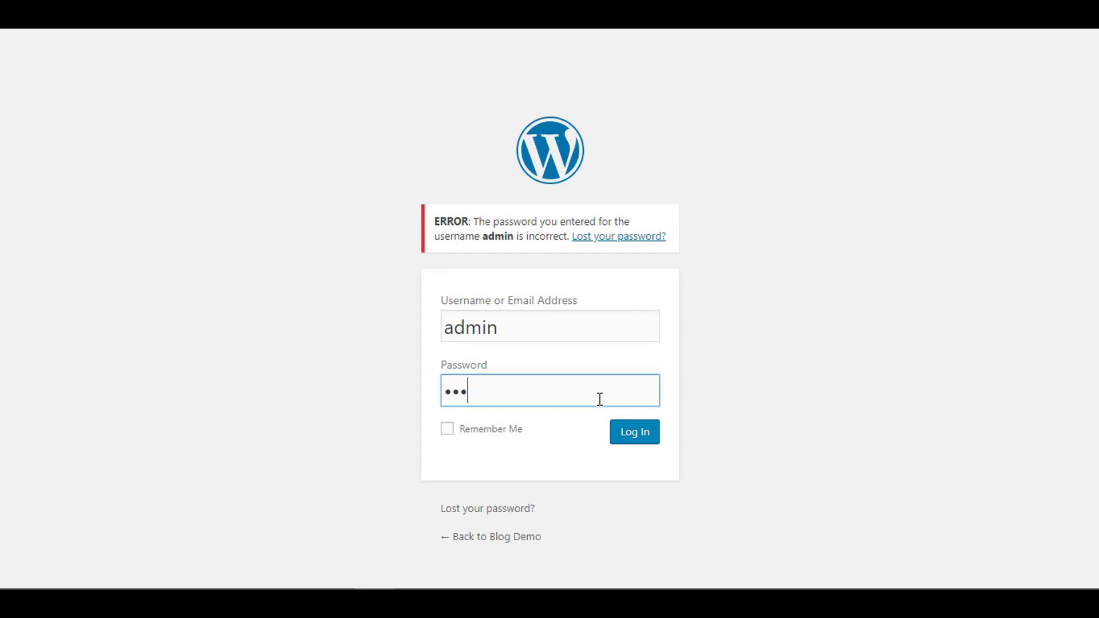
text(••••••••••)
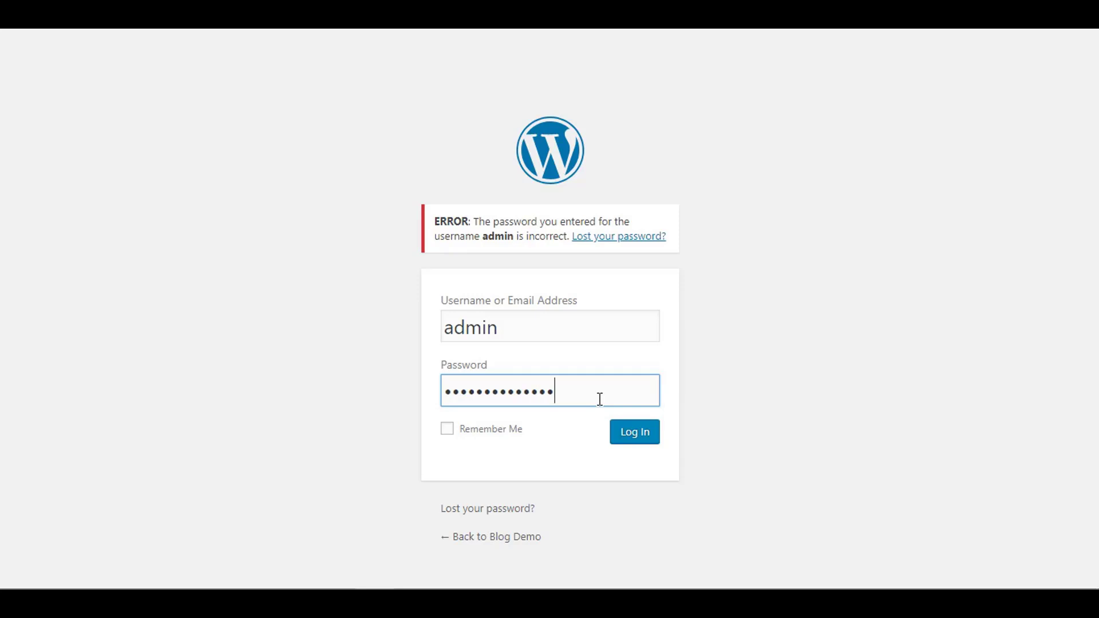
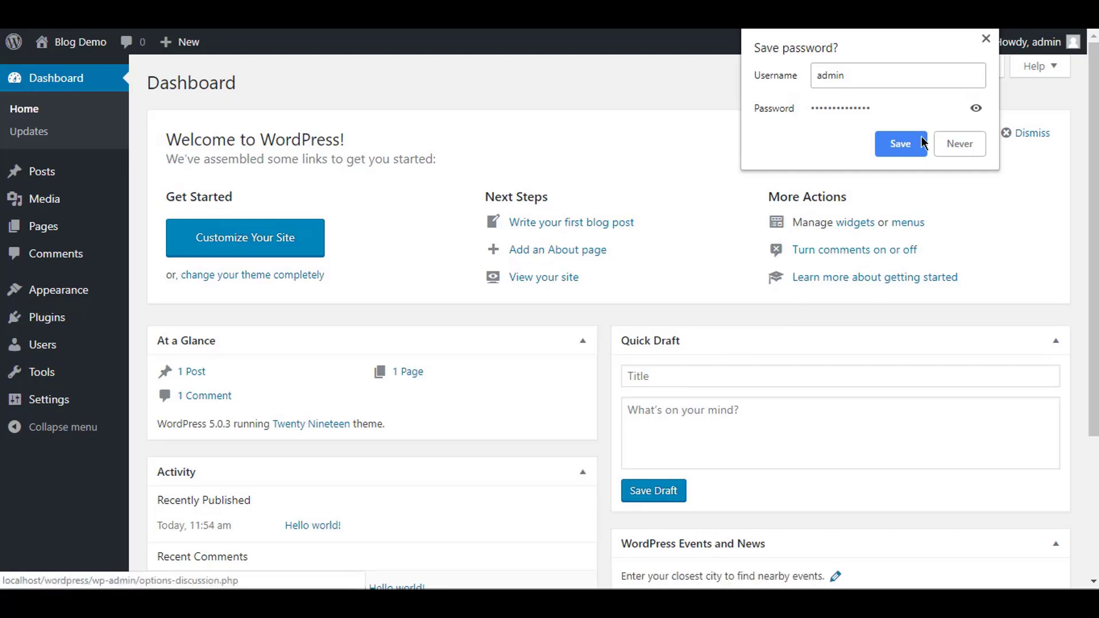
Close Chrome's 'Save password?' popup without saving, leaving the Blog Demo Dashboard visible
click(986, 38)
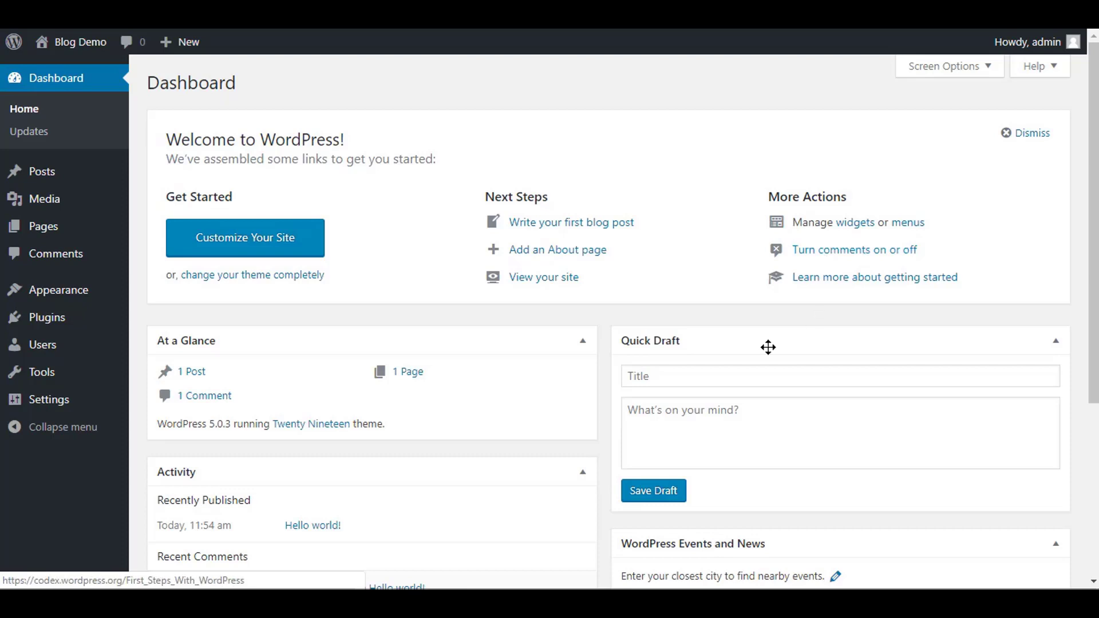
mouse_move(375, 587)
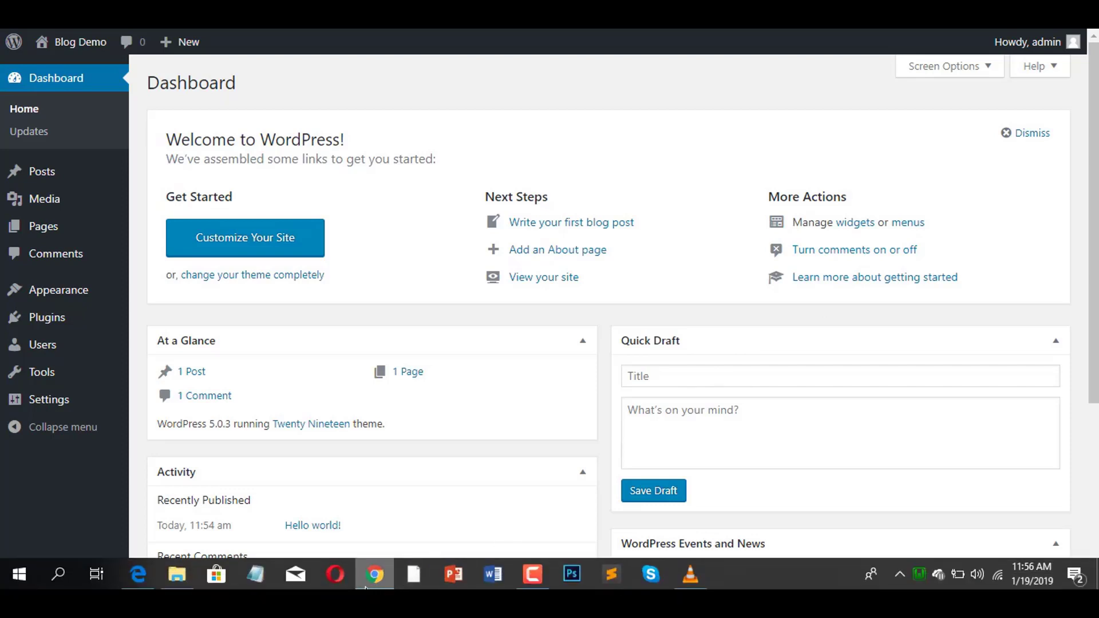
click(532, 574)
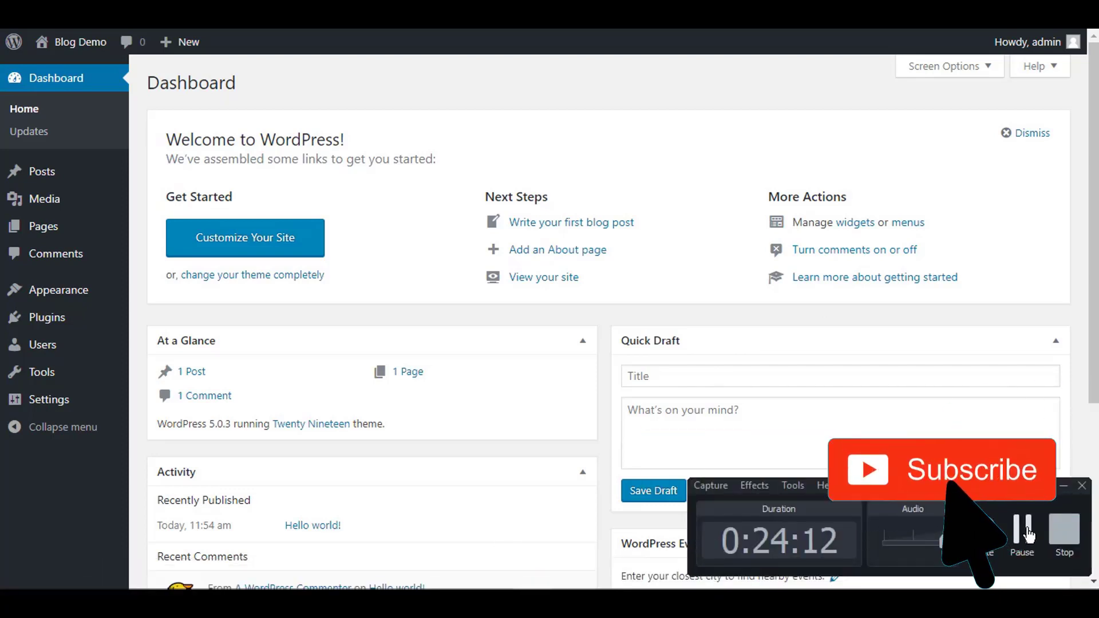